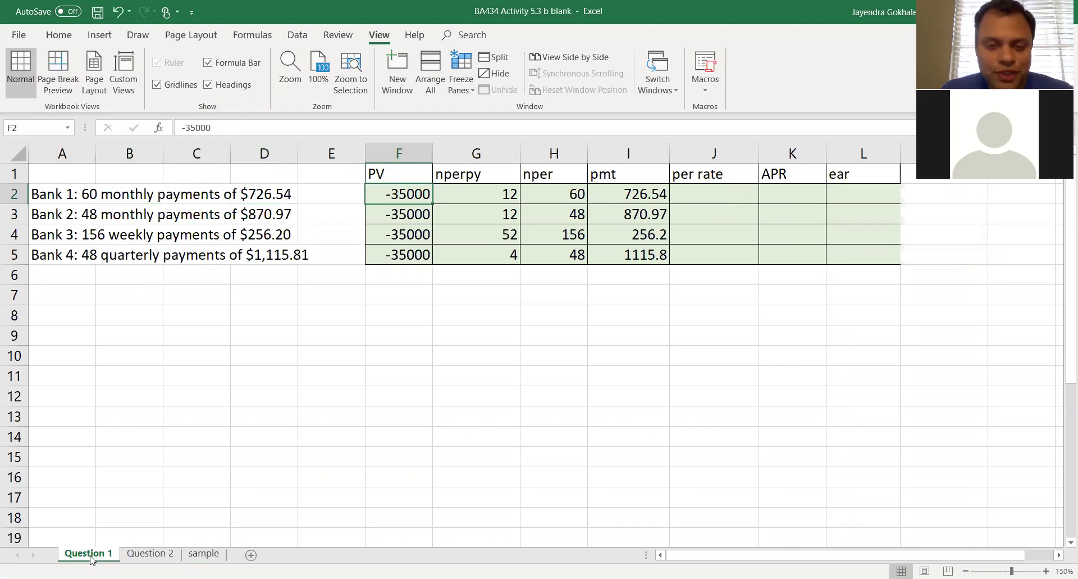
Examine the given PV, nperpy and pmt values for the four bank loans on the Question 1 sheet
key(Down)
key(Down)
key(Down)
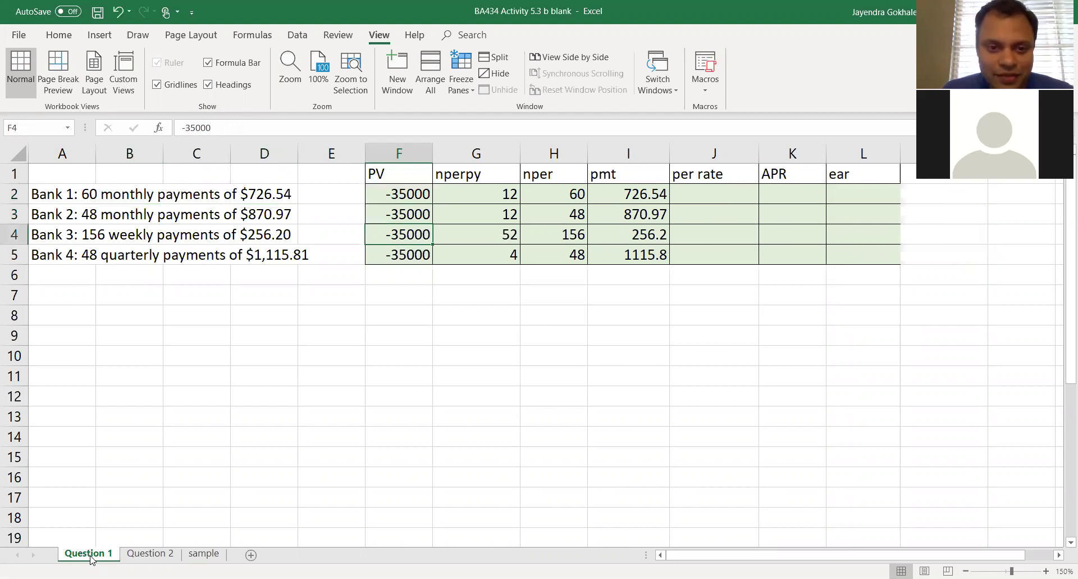
key(Up)
key(Up)
key(Up)
key(Right)
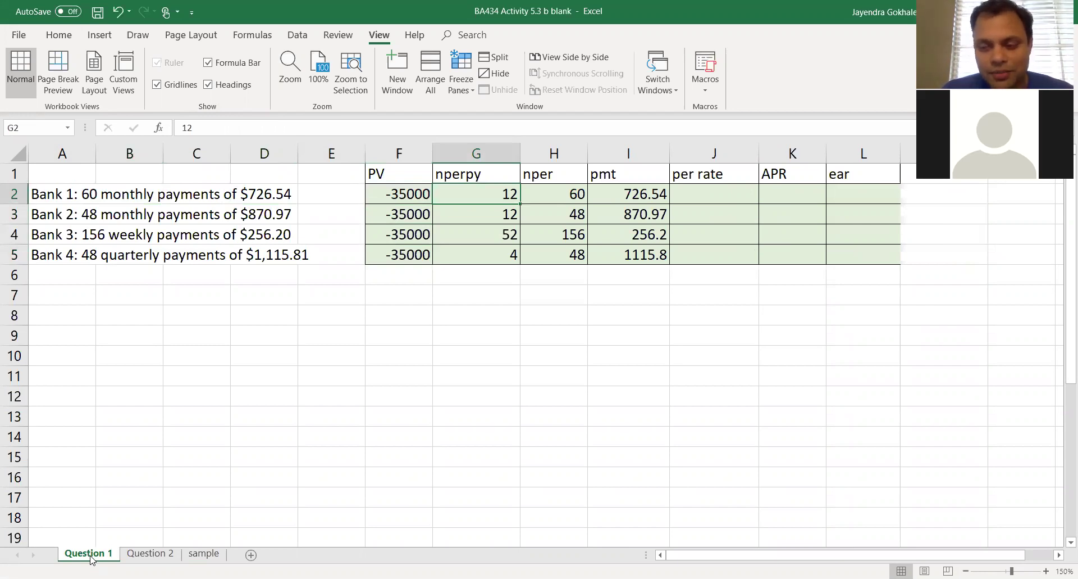
key(Down)
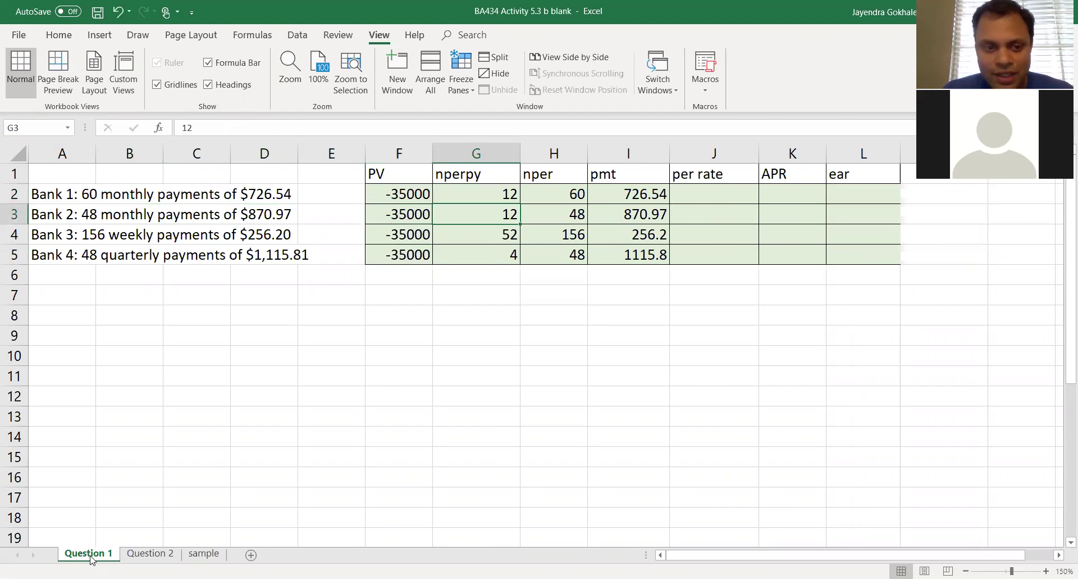
key(Down)
key(Down)
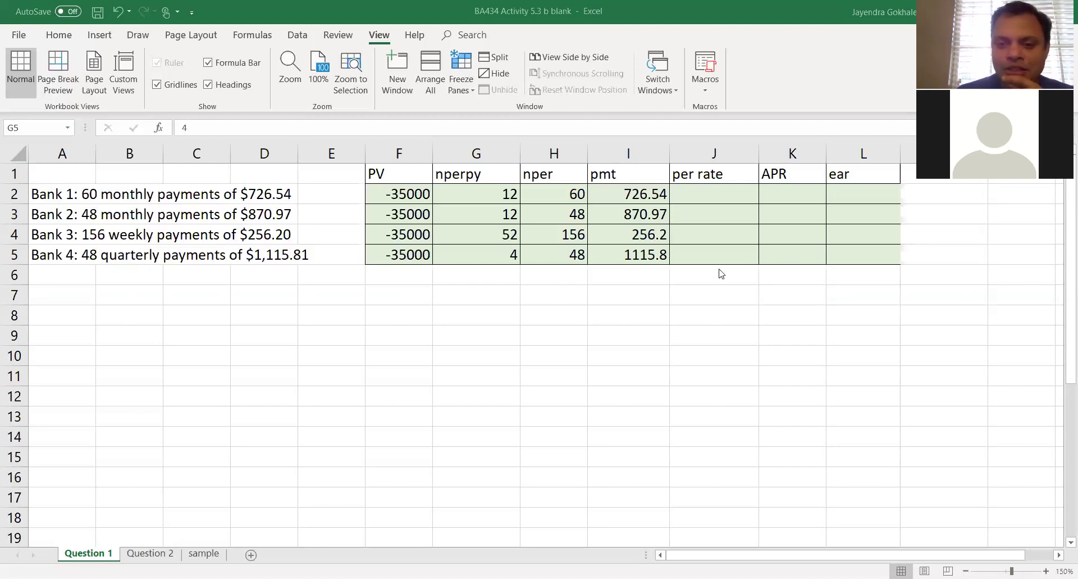
click(614, 199)
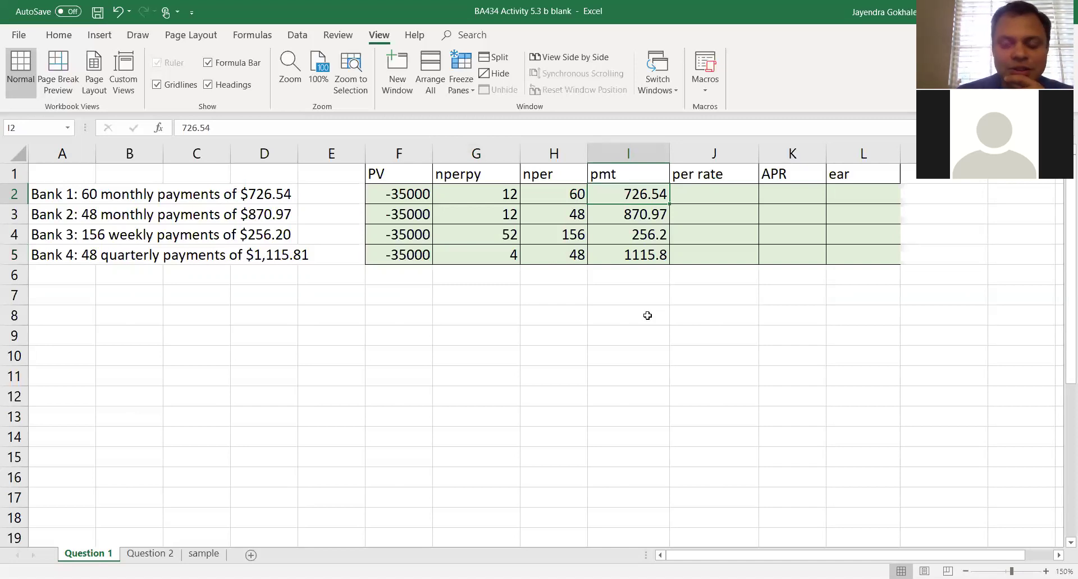
key(Up)
key(Down)
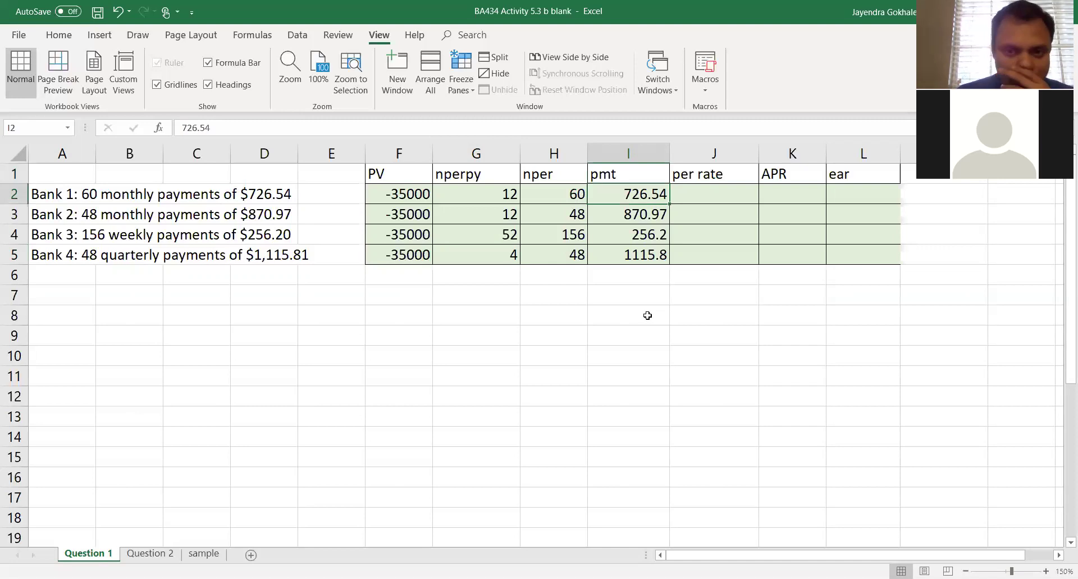
key(Down)
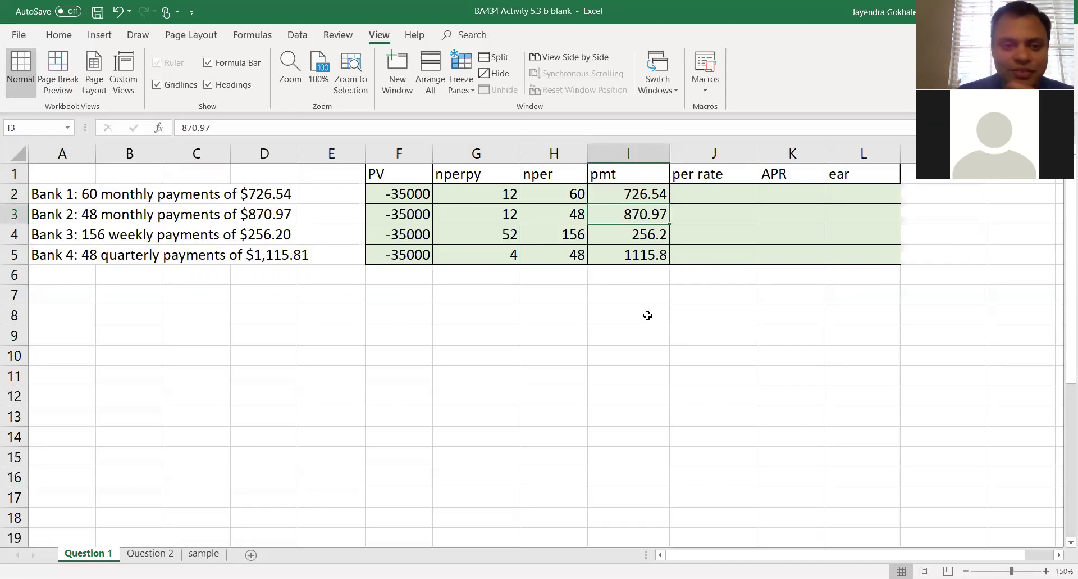
key(Down)
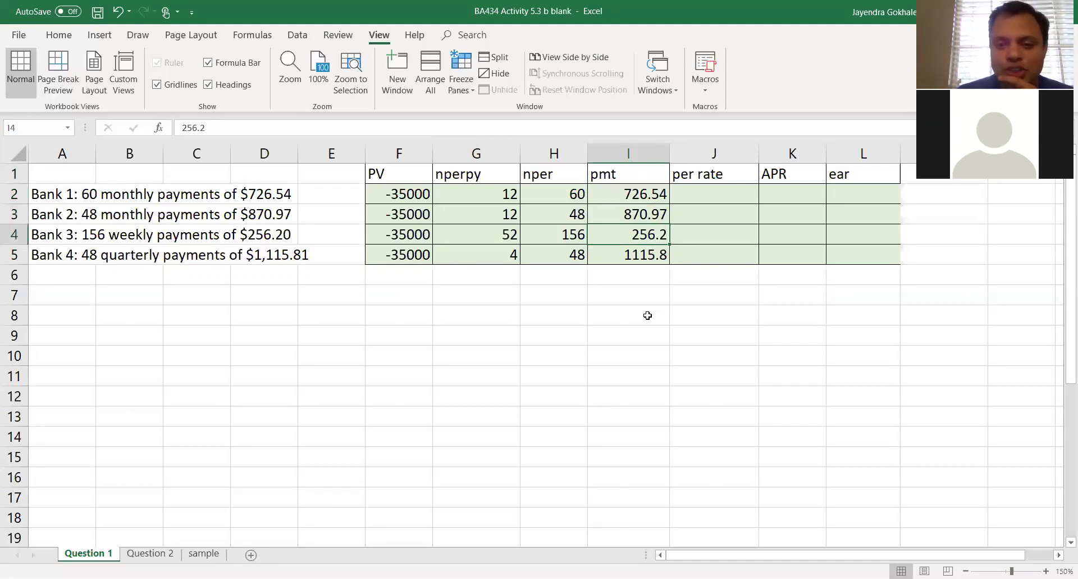
key(Down)
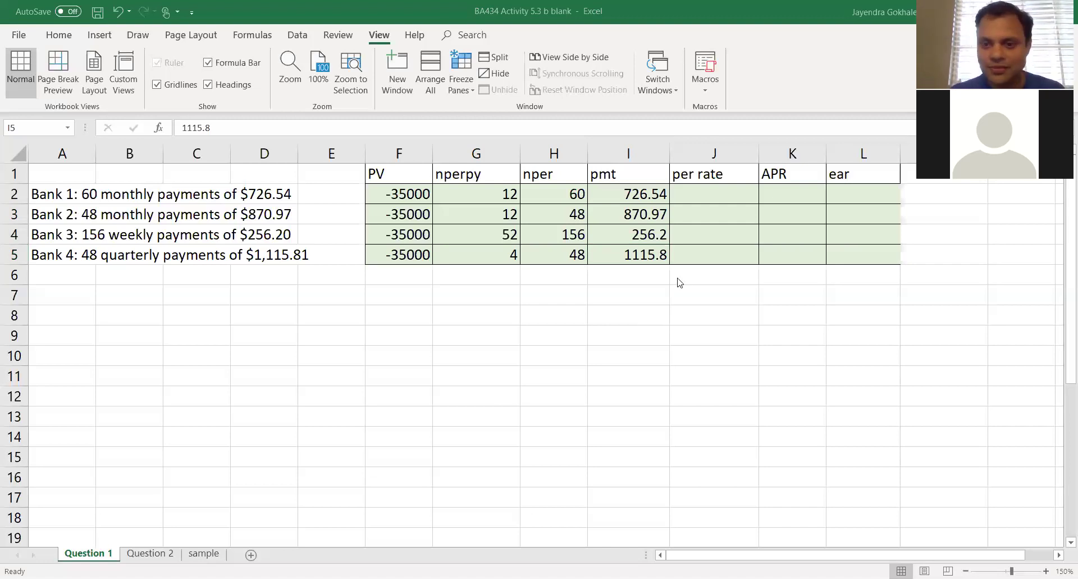
Calculate Bank 1's periodic rate in J2 with the formula =RATE(H2,I2,F2,0,0,7%)
click(698, 195)
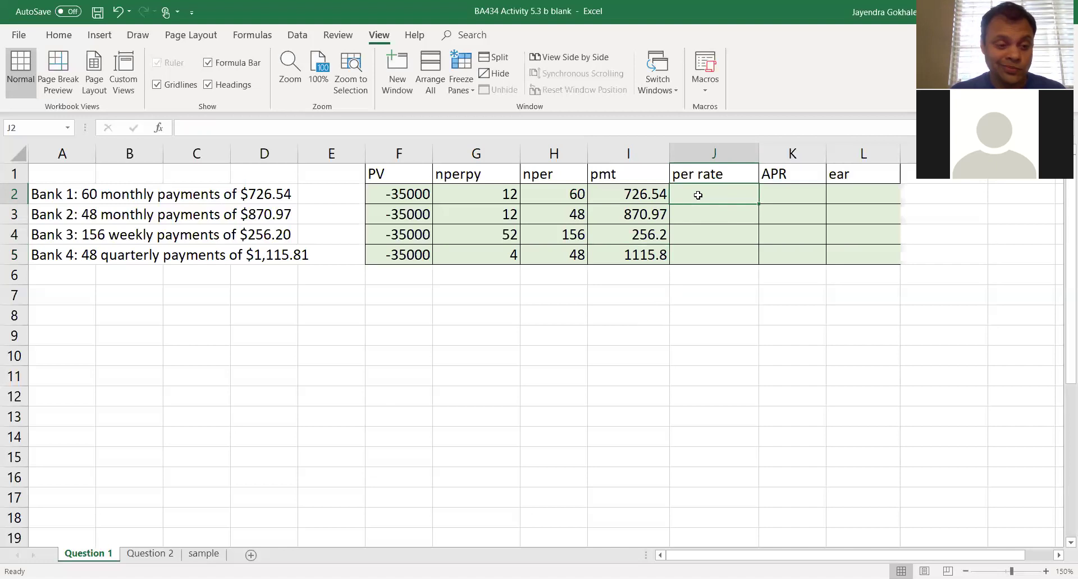
text(=)
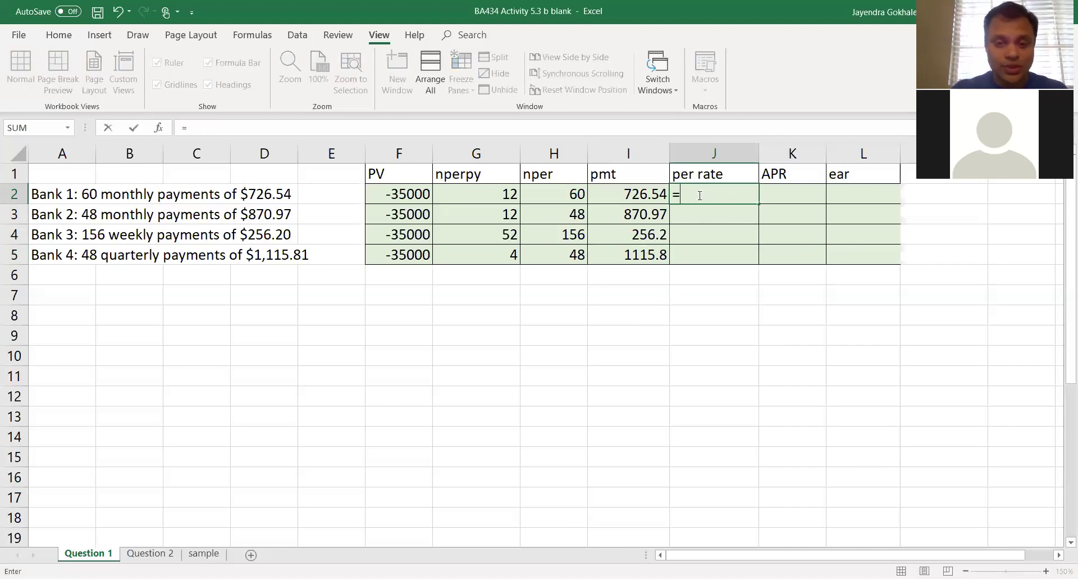
text(RATE()
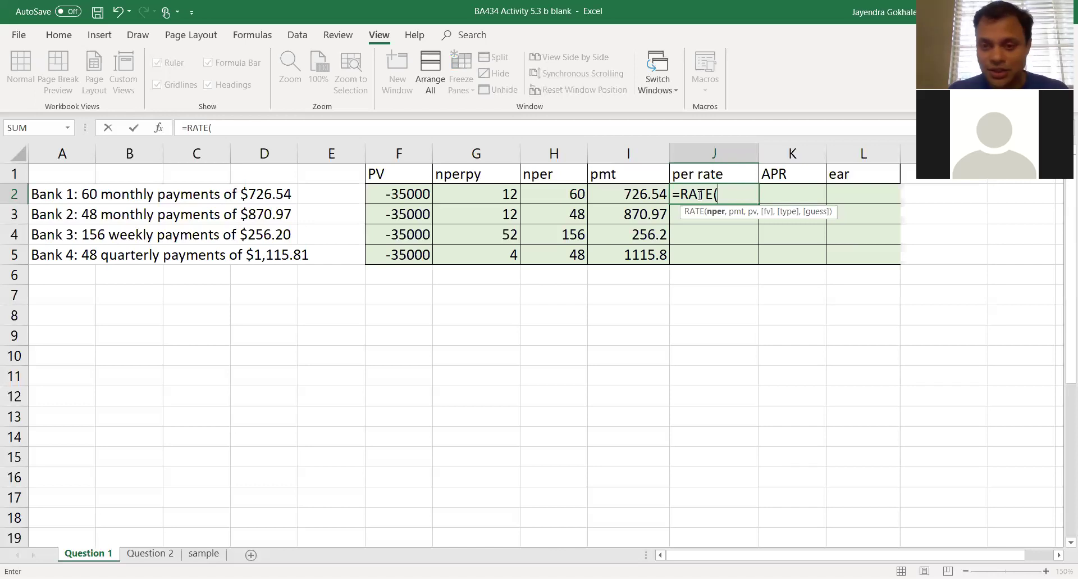
key(Left)
key(Left)
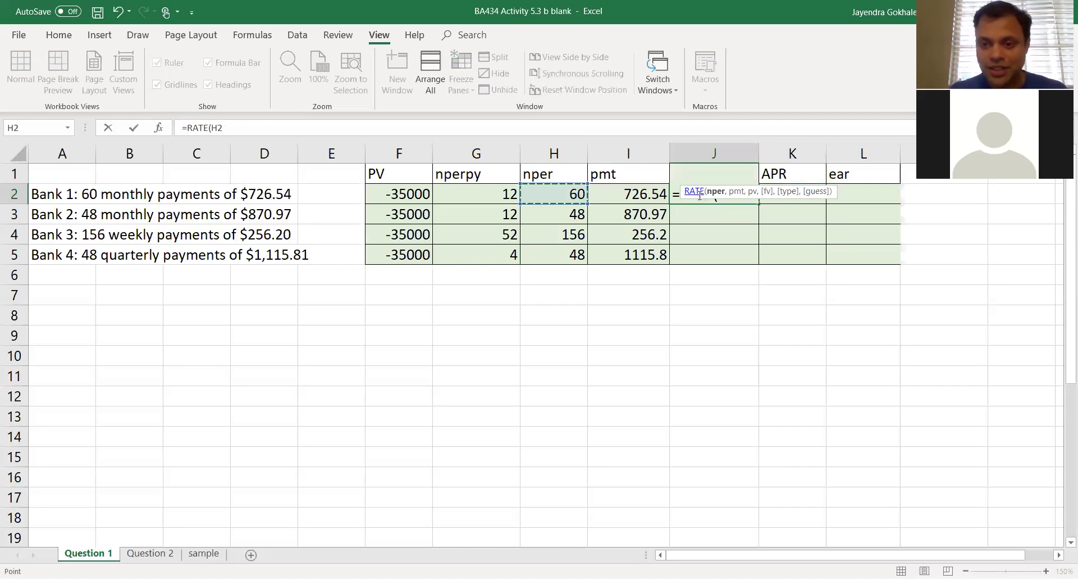
text(,)
key(Left)
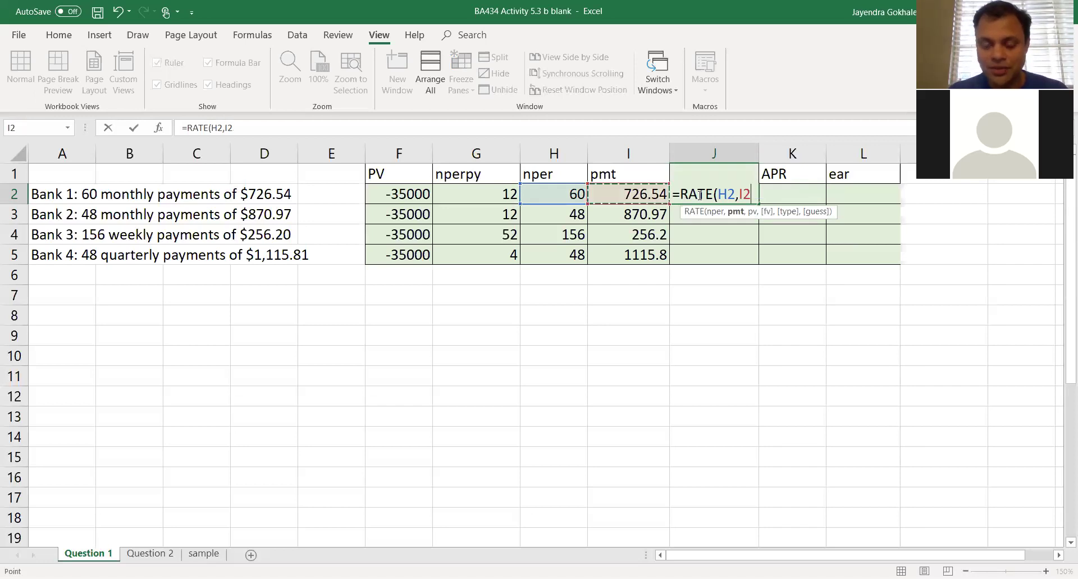
text(,)
key(Left)
key(Left)
key(Left)
key(Left)
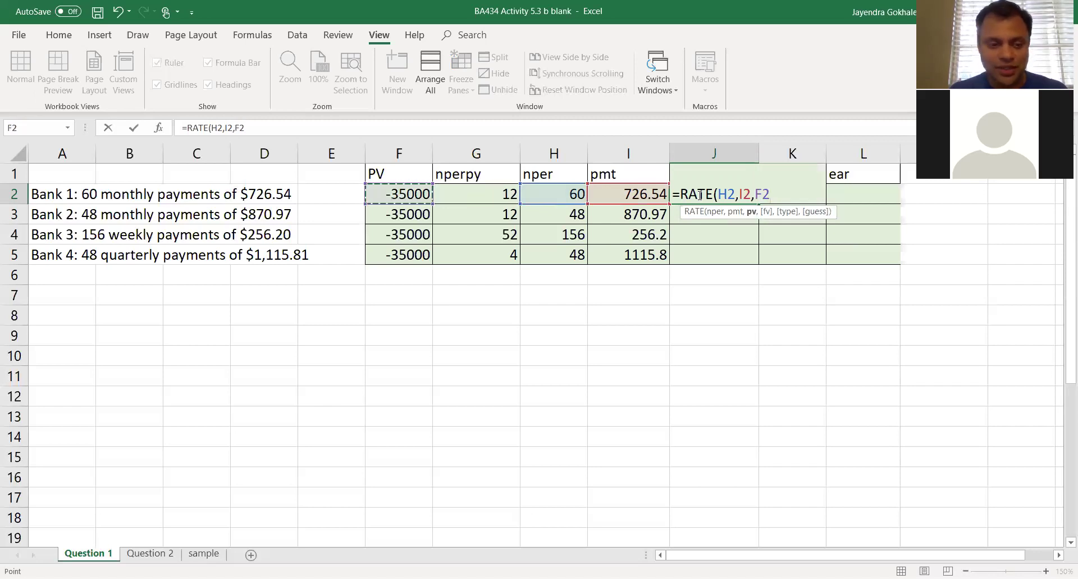
text(,)
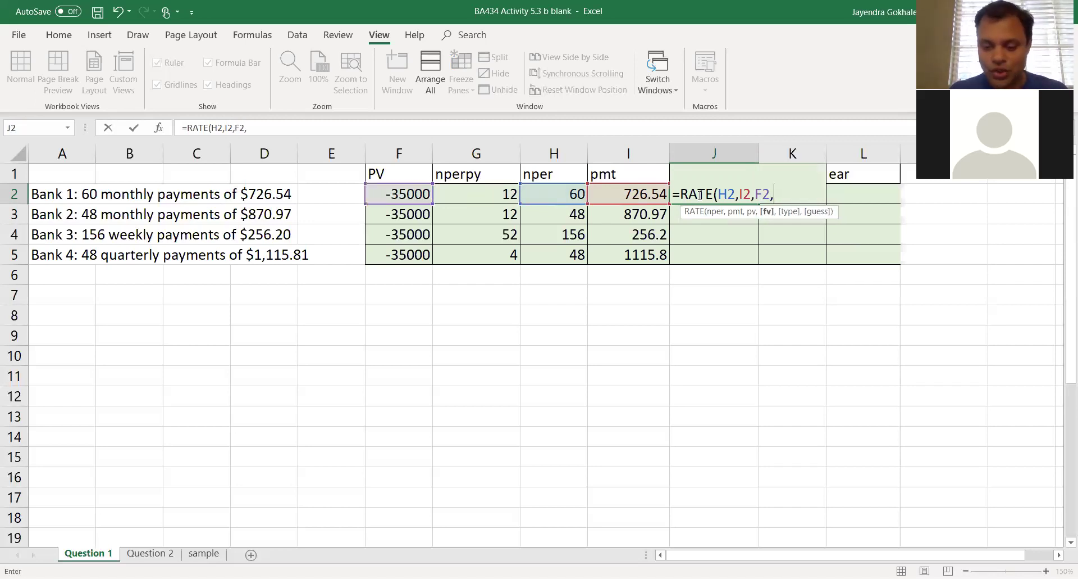
text(0,)
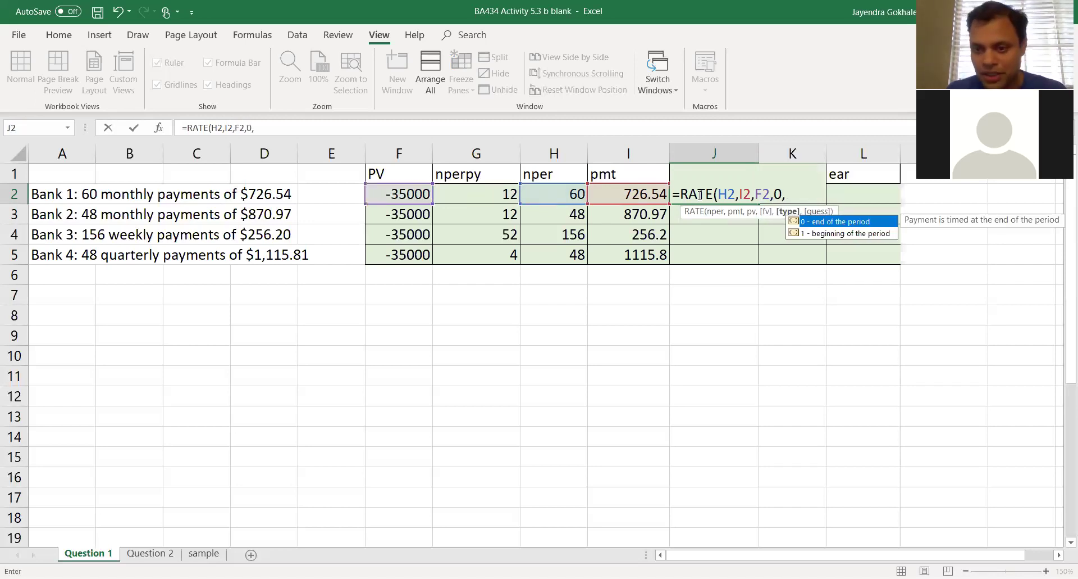
text(0)
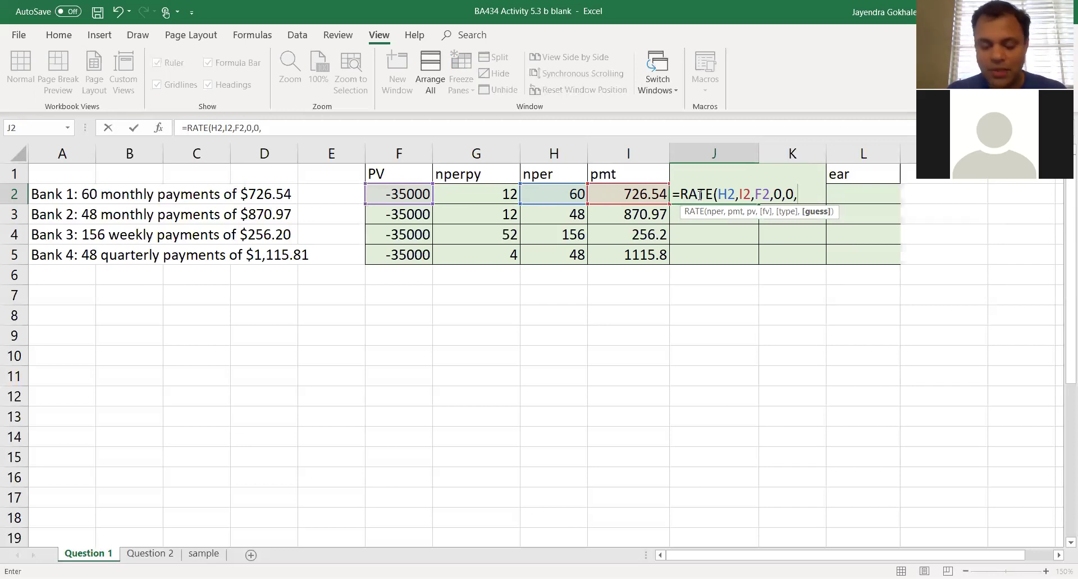
text(,7%))
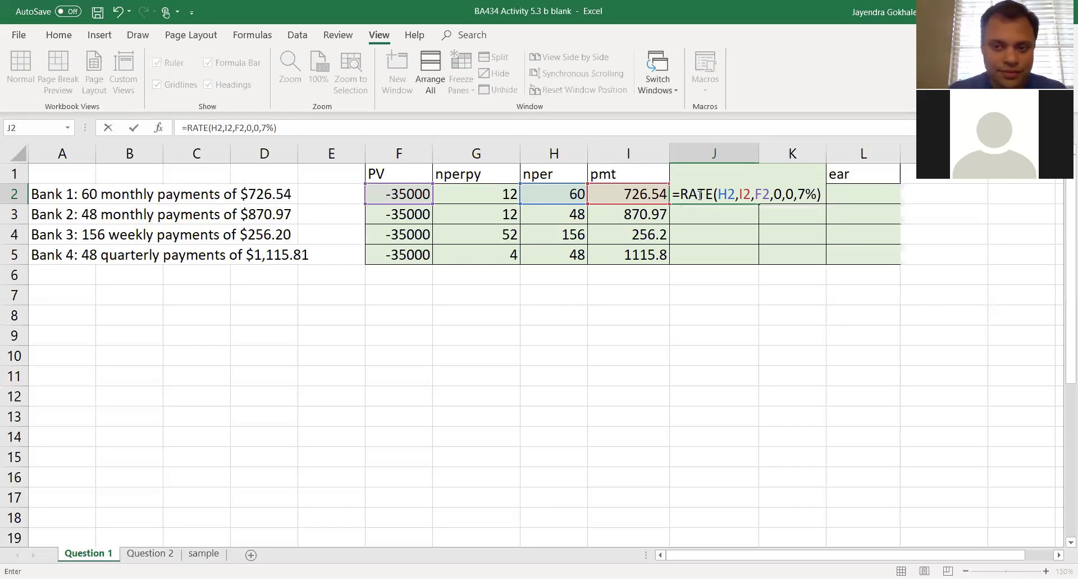
key(Return)
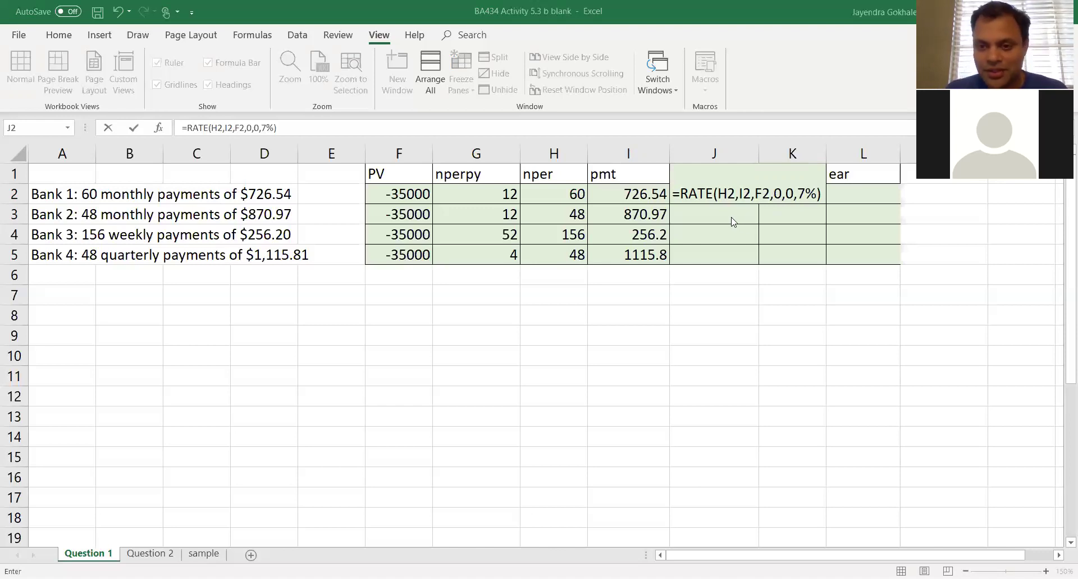
double_click(726, 195)
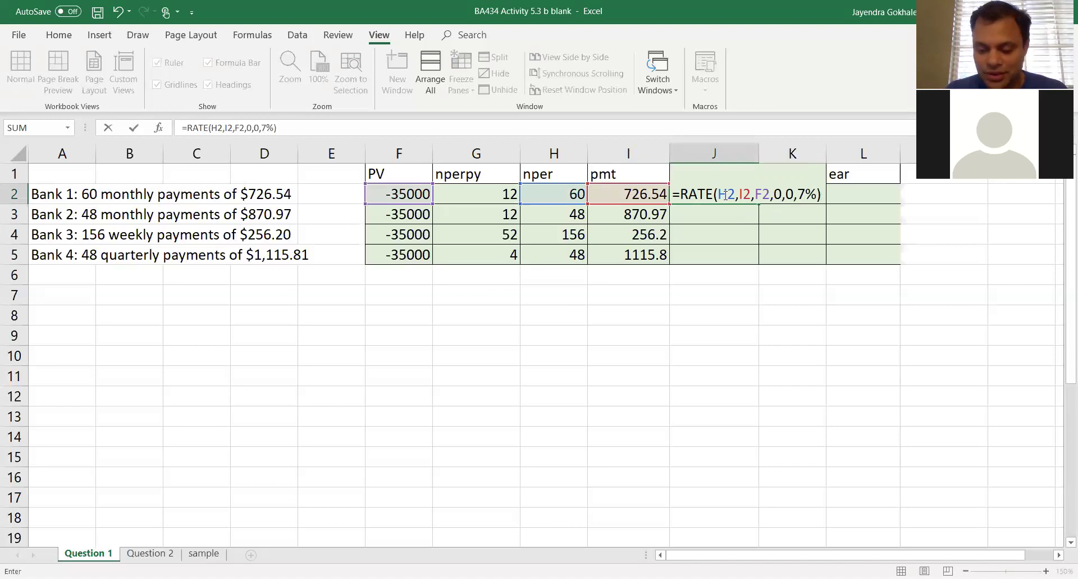
key(Return)
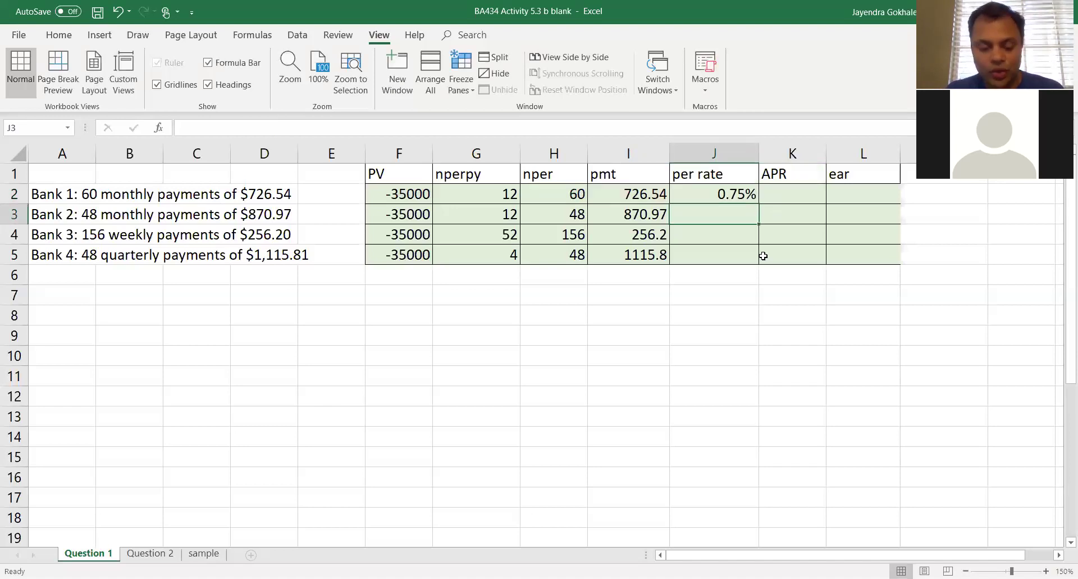
Fill the per rate formula from J2 down through J5 for Banks 2, 3 and 4
key(ctrl+d)
key(Down)
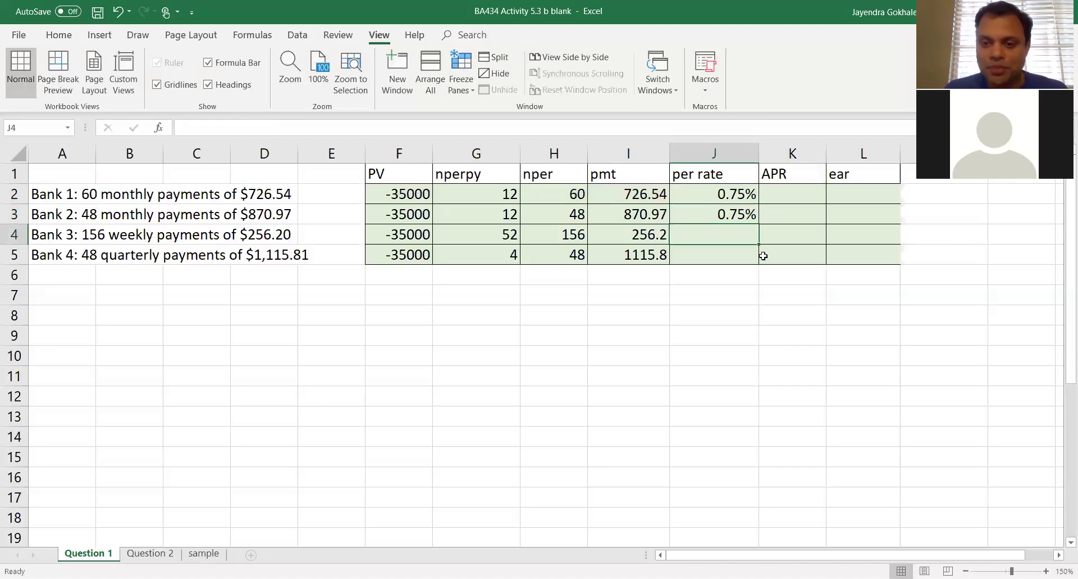
key(ctrl+d)
key(Down)
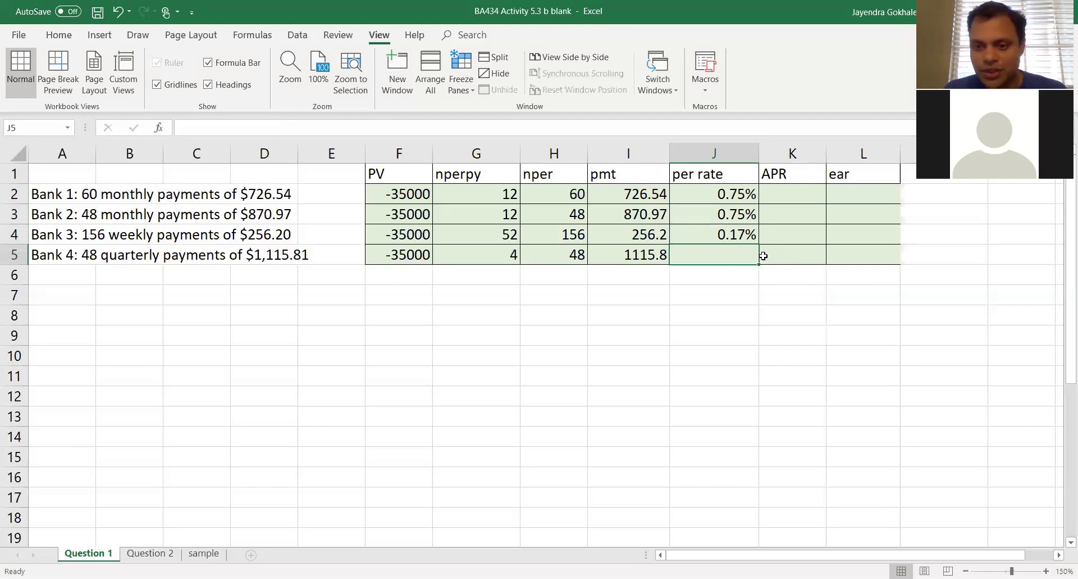
key(ctrl+d)
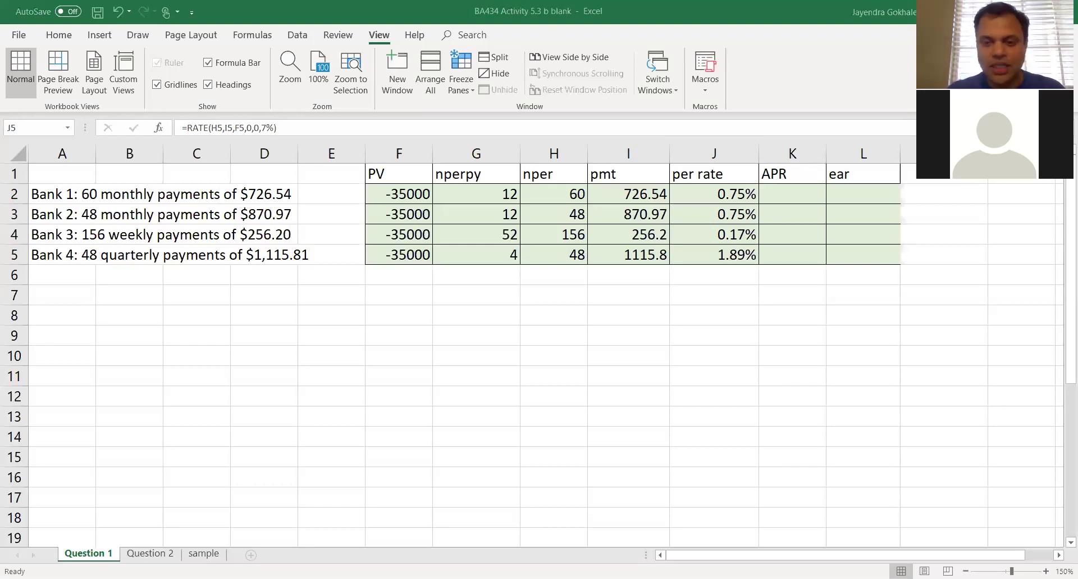
Enter the note "CTRL D" in J7 below the per rate column and delete it again
click(722, 299)
text(TRL D)
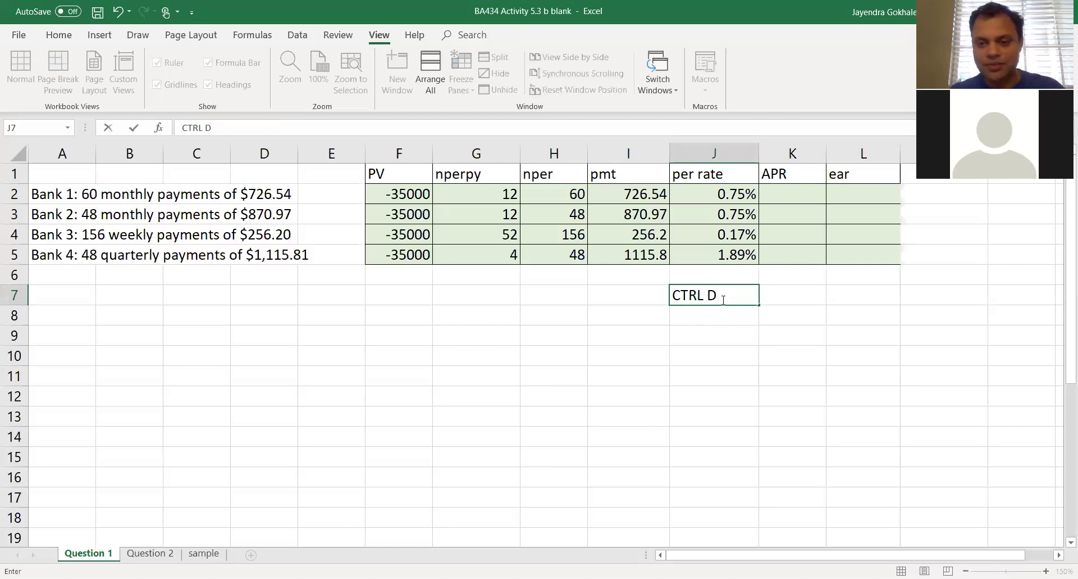
key(ctrl+Return)
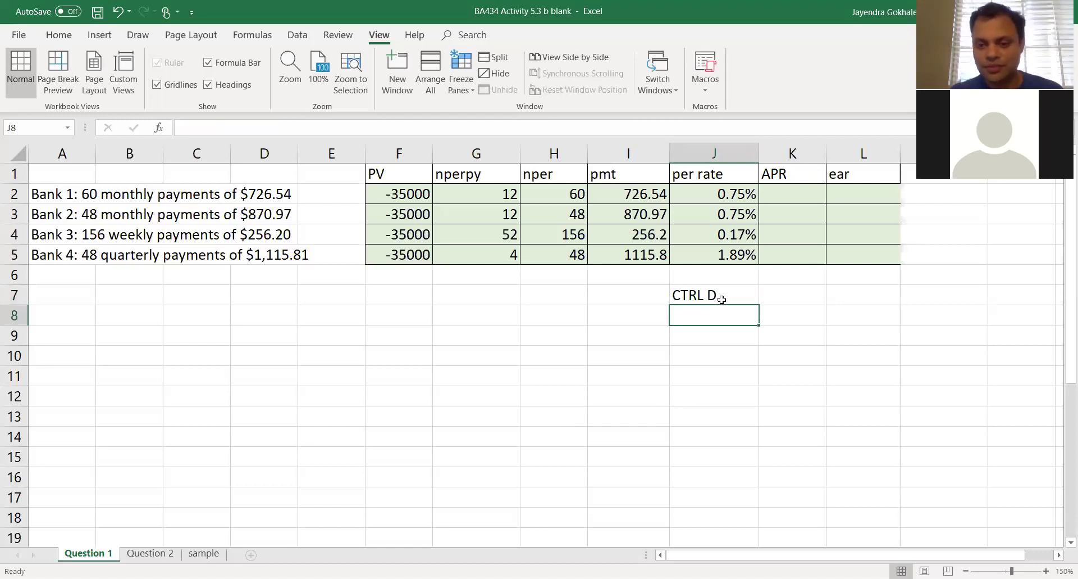
key(Delete)
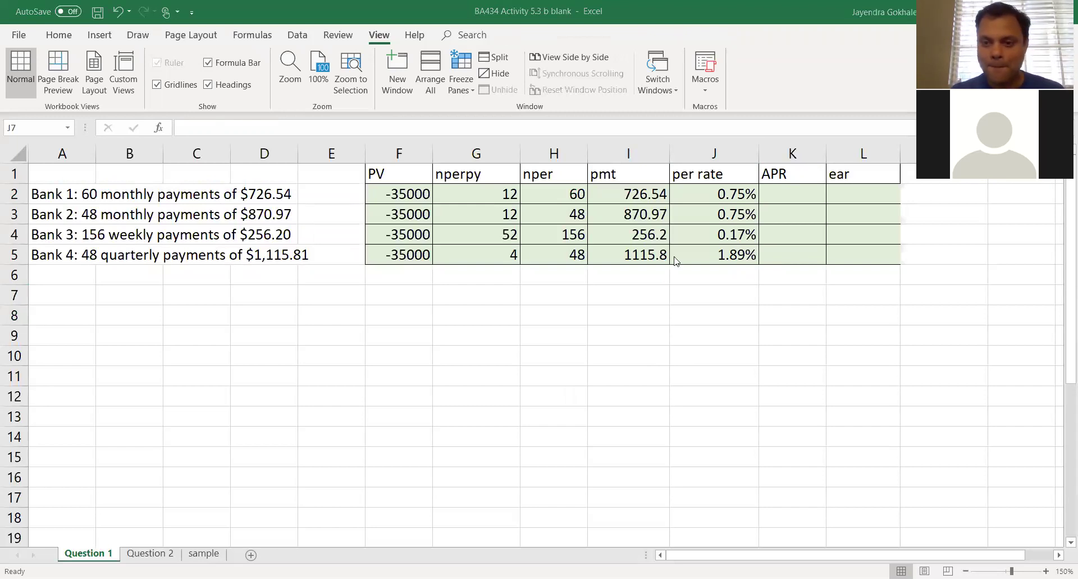
Calculate Bank 1's APR in K2 as periodic rate times periods per year, =J2*G2
click(802, 195)
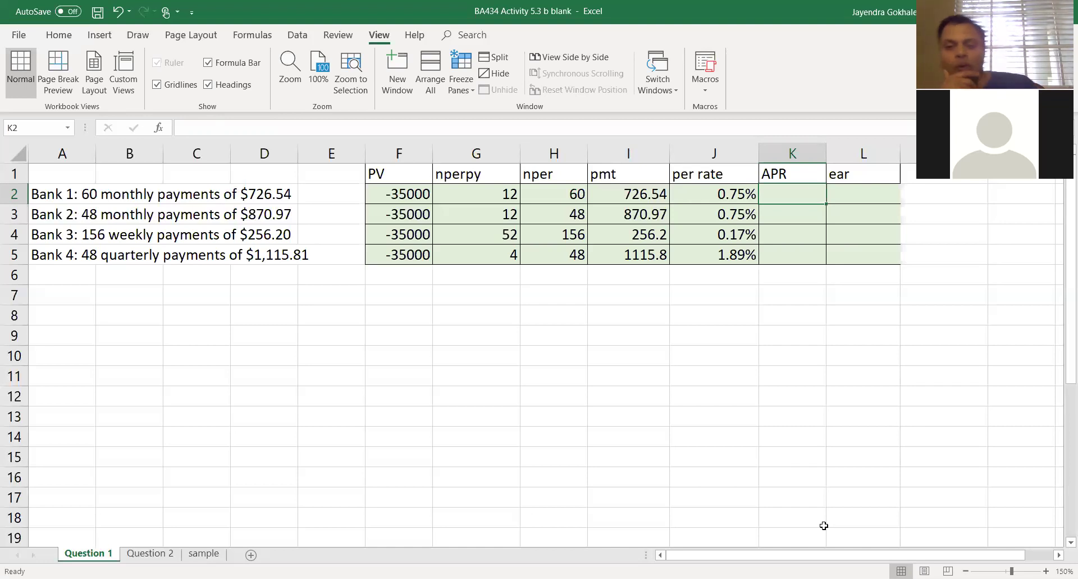
text(=)
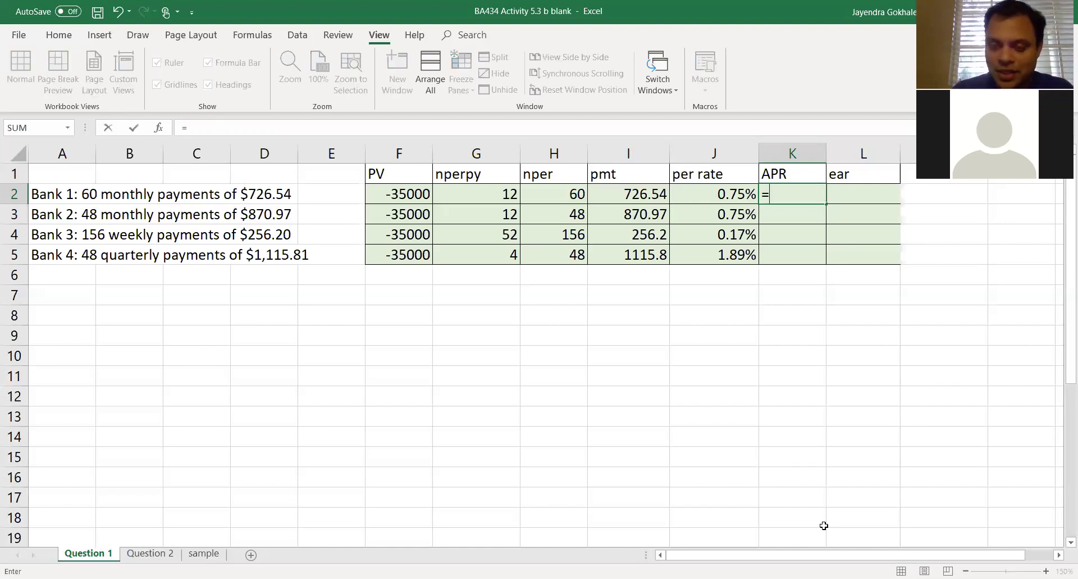
key(Left)
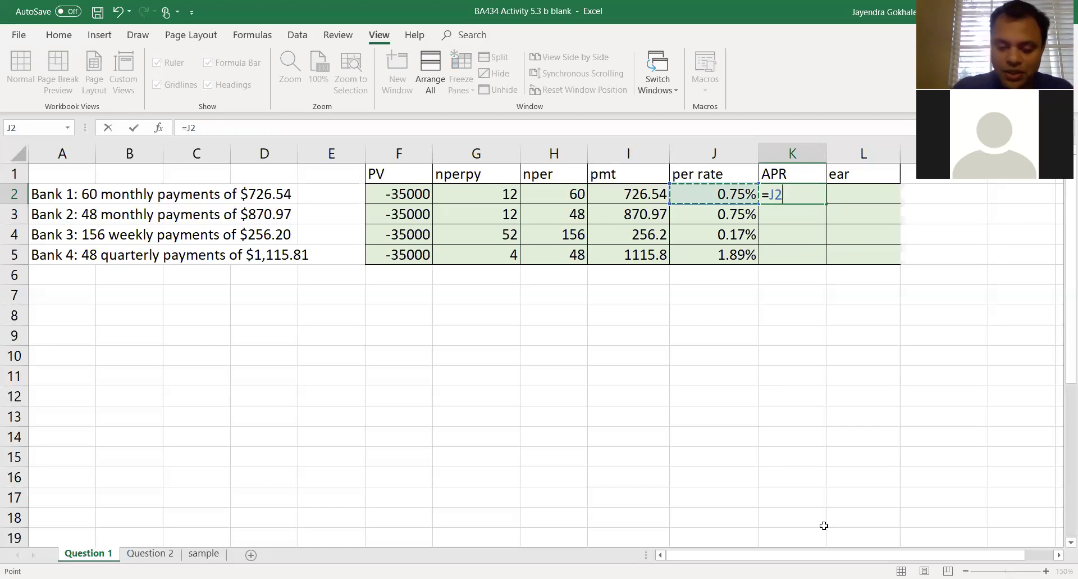
text(*)
key(Left)
key(Left)
key(Left)
key(Left)
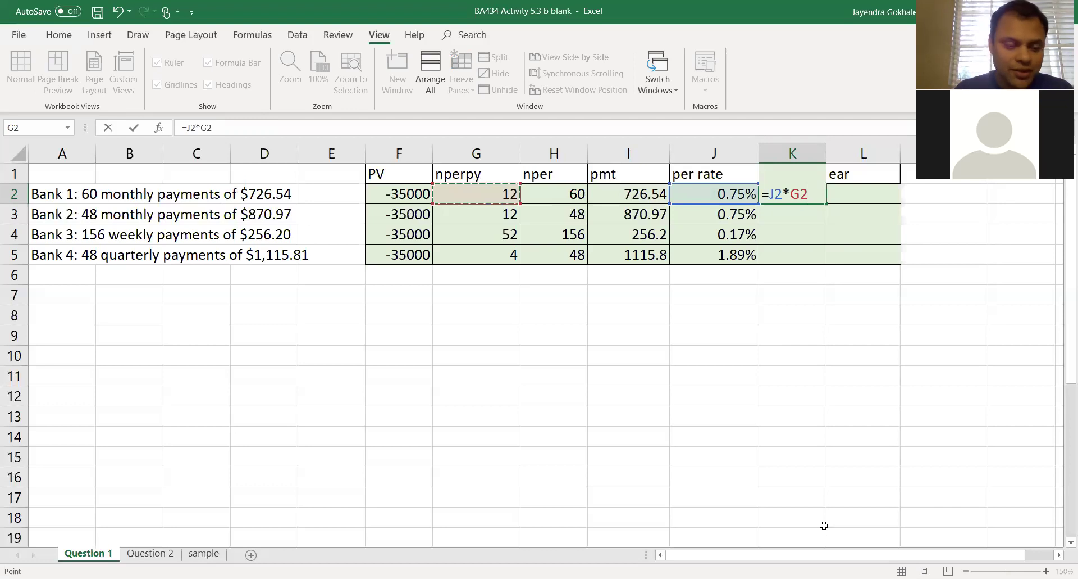
key(Return)
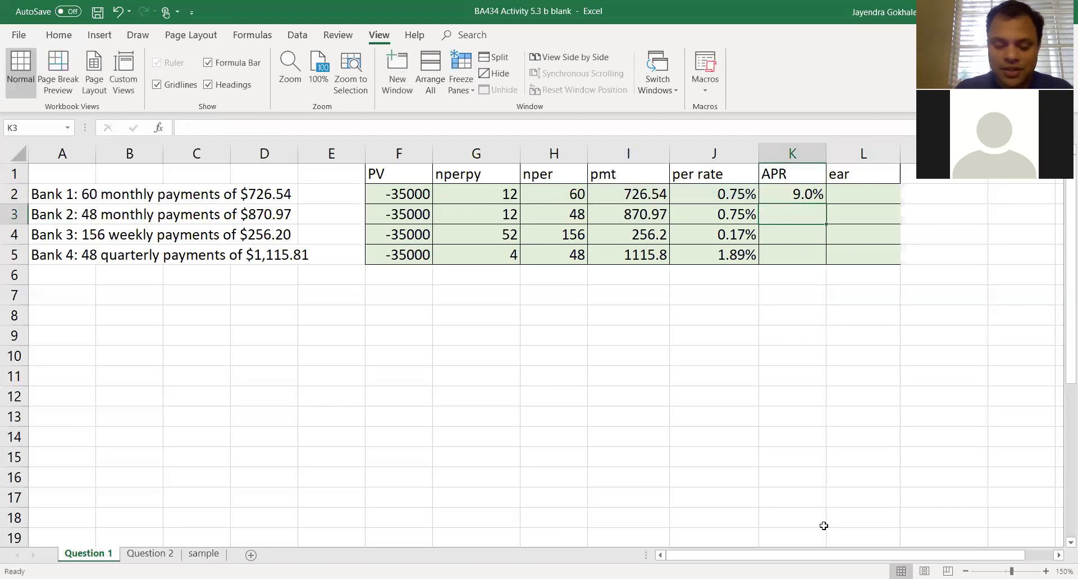
Fill the APR formula from K2 down through K5 for the remaining three banks
key(ctrl+d)
key(Return)
key(ctrl+d)
key(Return)
key(ctrl+d)
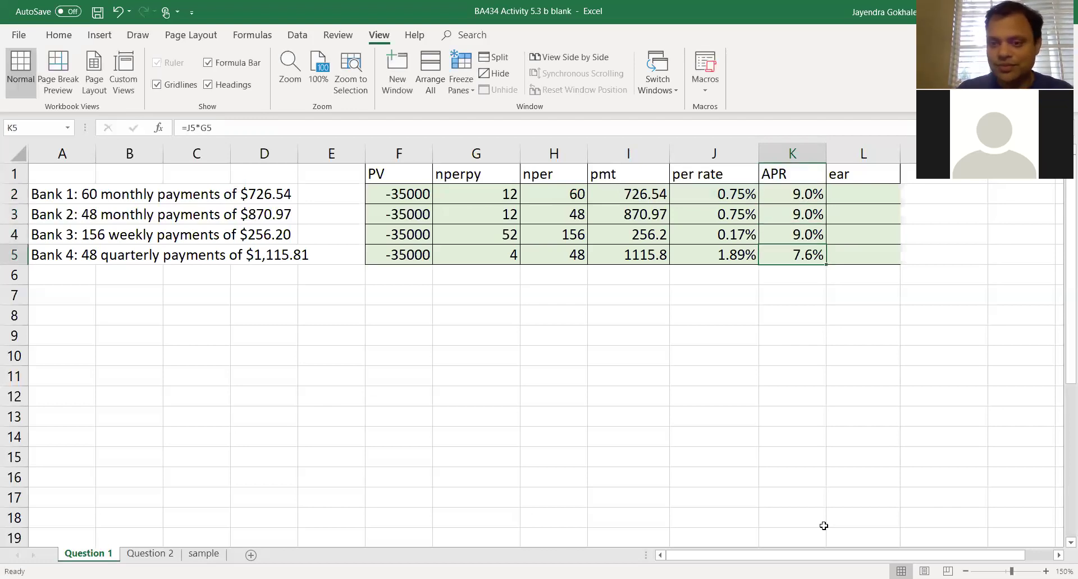
key(Right)
key(Up)
key(Up)
key(Up)
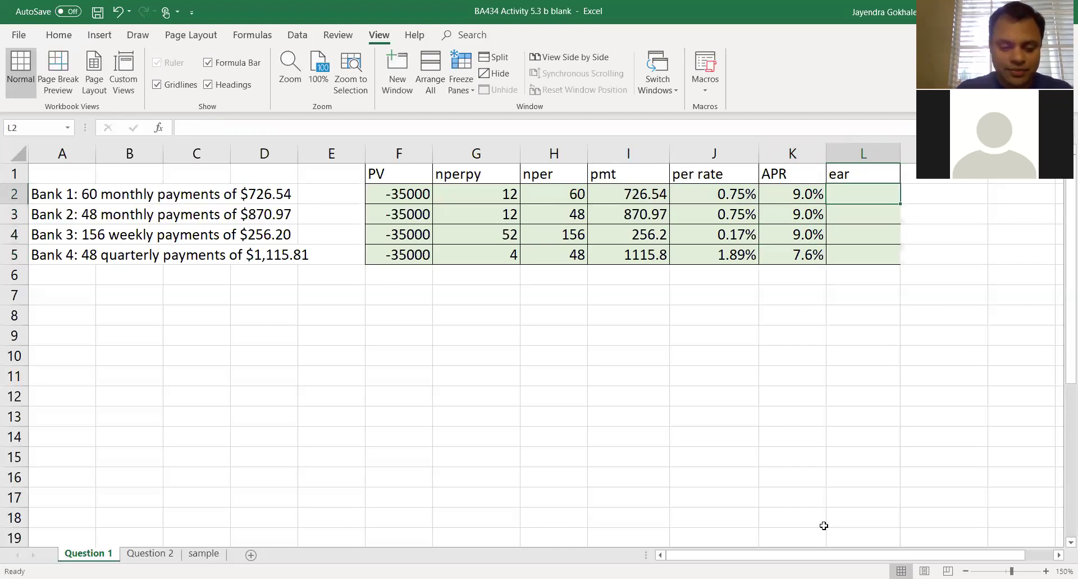
text(waiting)
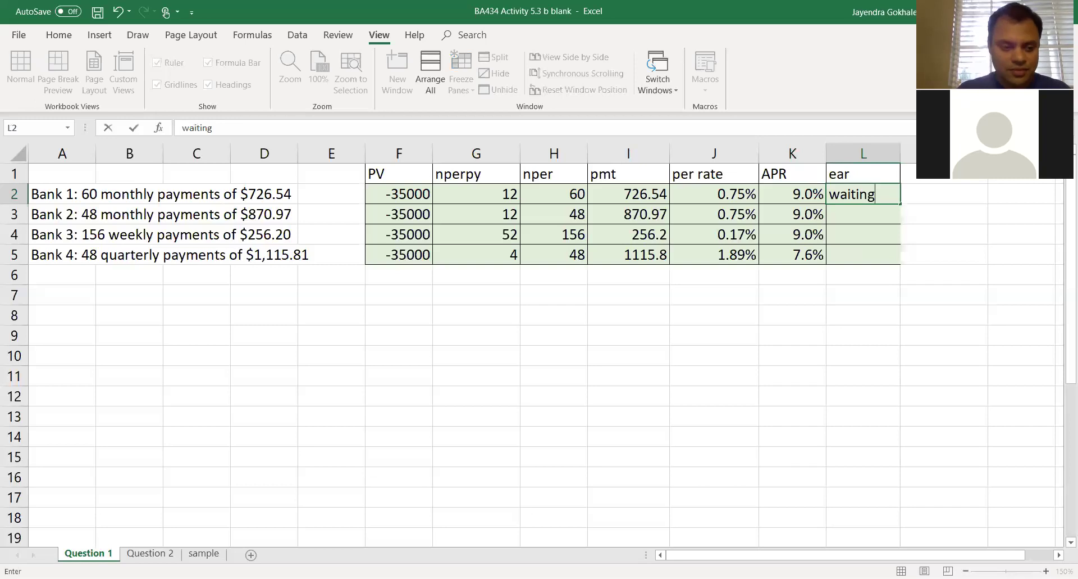
key(Escape)
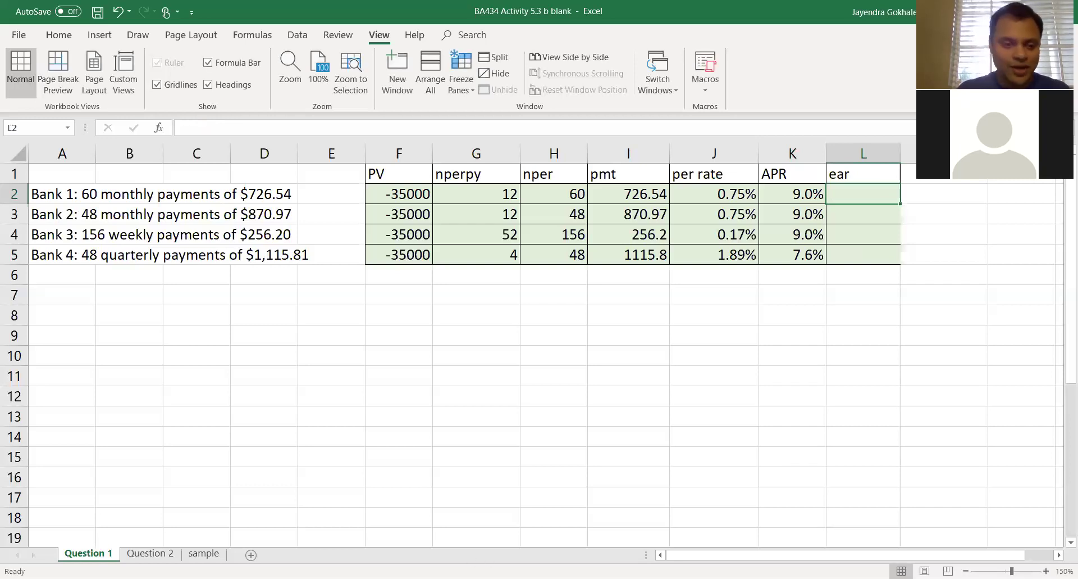
click(144, 559)
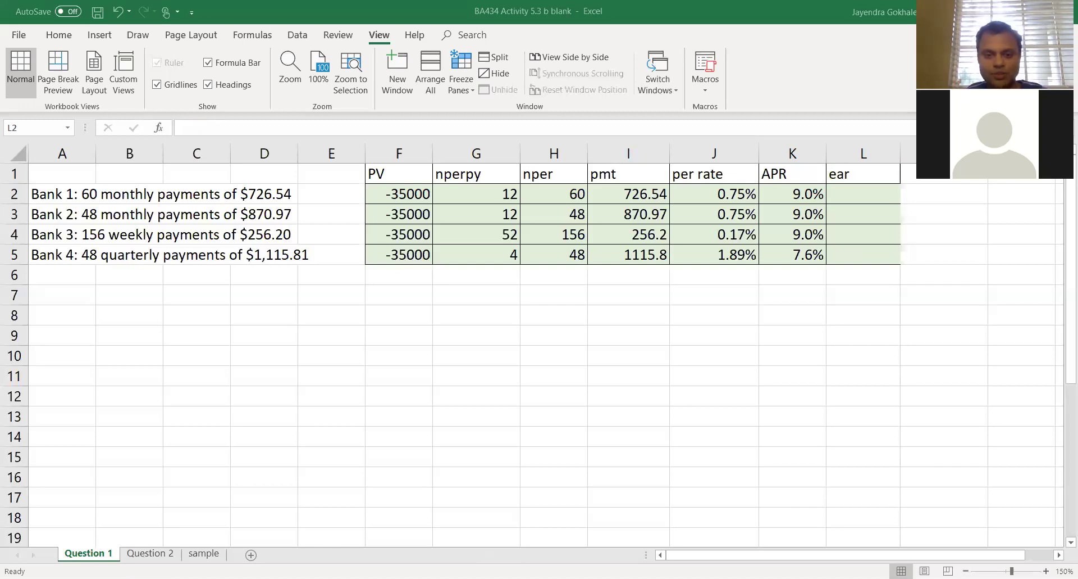
Display the sheet's formulas and examine which cells the APR formulas in column K refer to
key(ctrl+z)
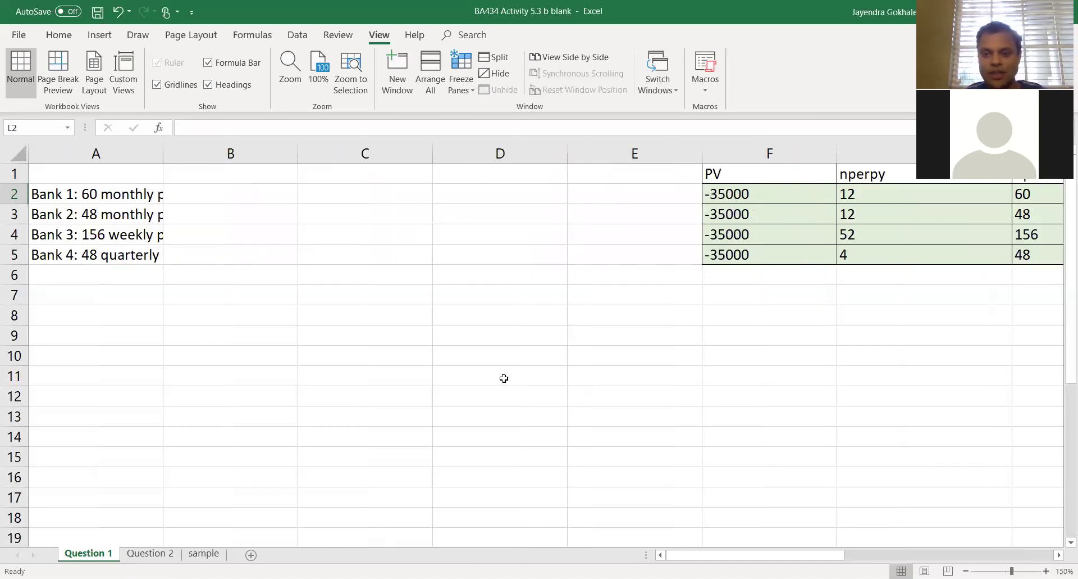
key(Down)
key(Down)
key(Down)
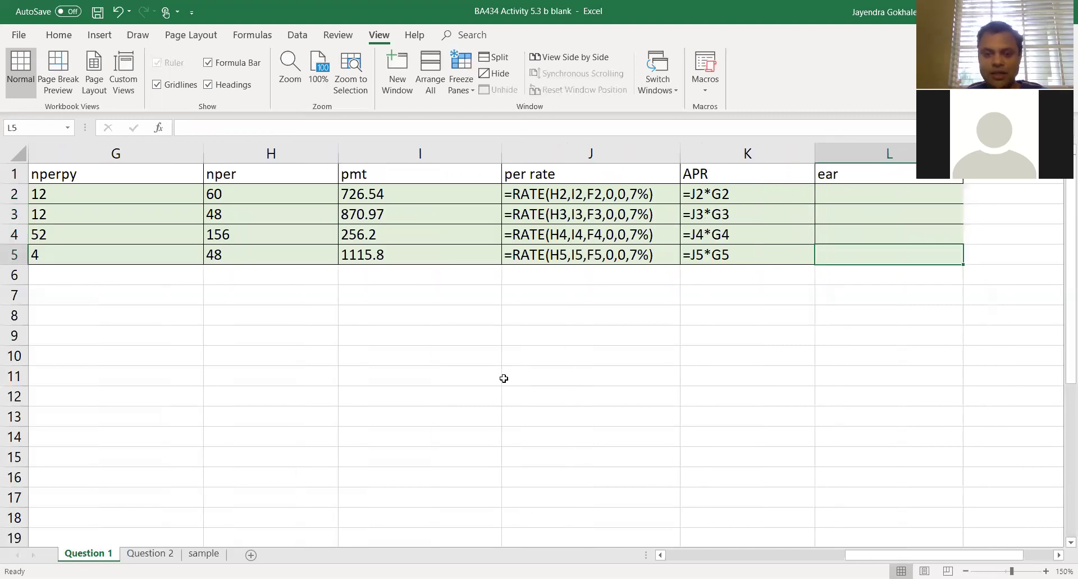
key(Left)
key(Up)
key(F2)
key(Escape)
key(Up)
key(Up)
key(F2)
key(Escape)
key(F2)
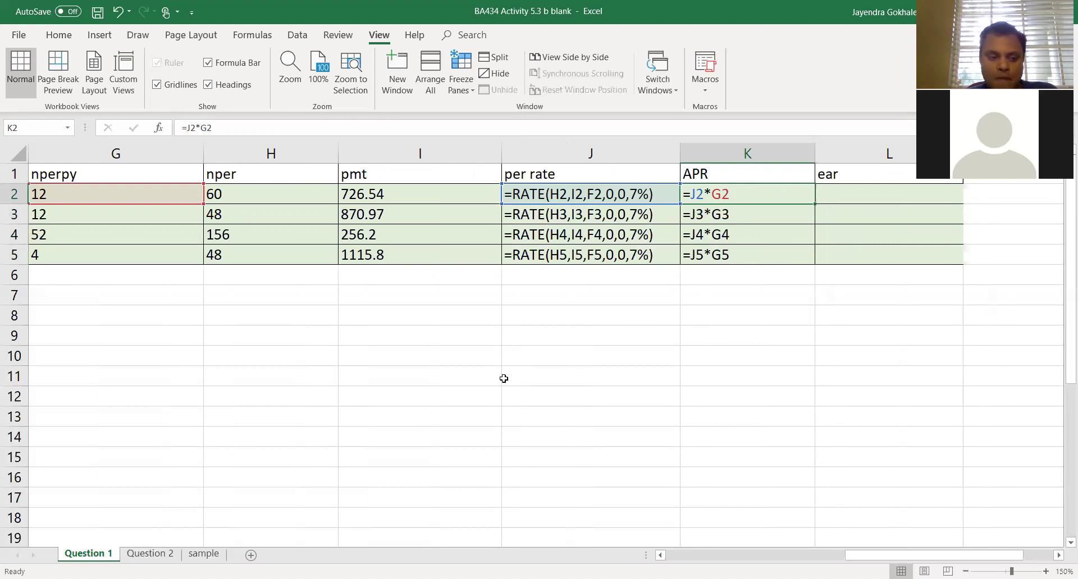
key(ctrl+grave)
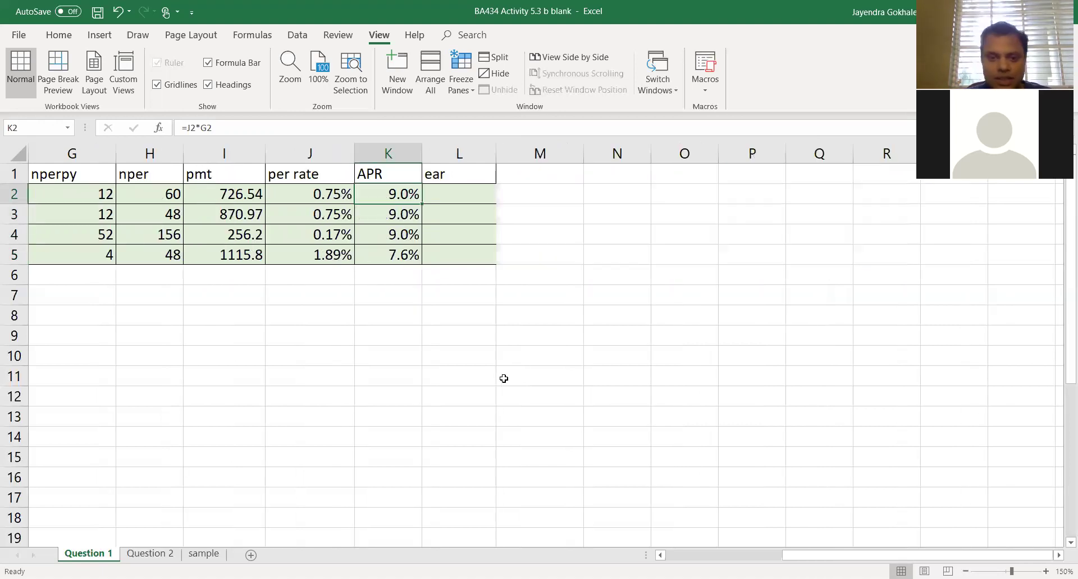
Enter the formula =(1+J2)^G2 for Bank 1's effective annual rate in L2
key(Right)
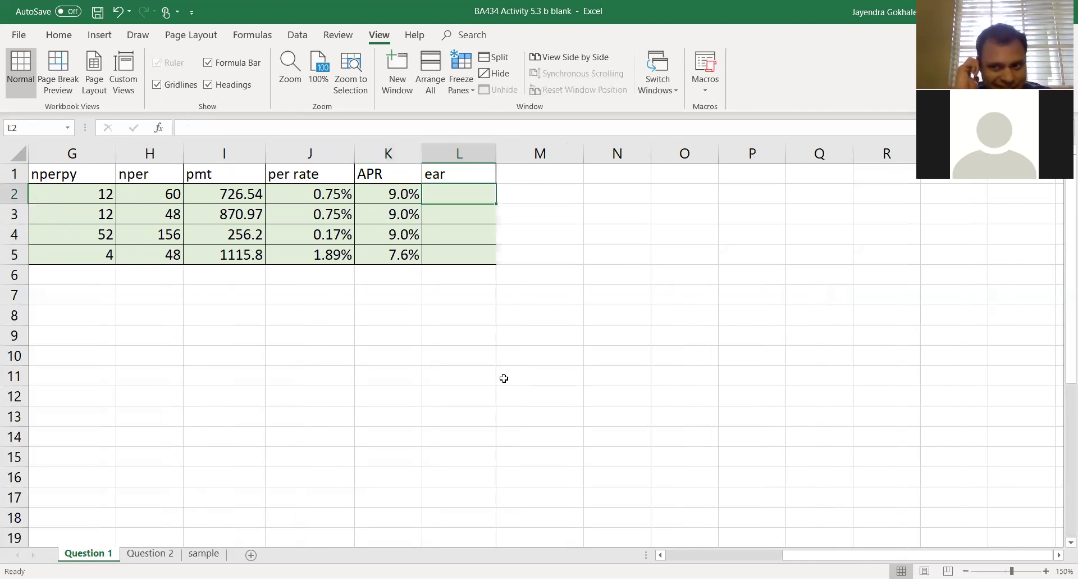
text(=)
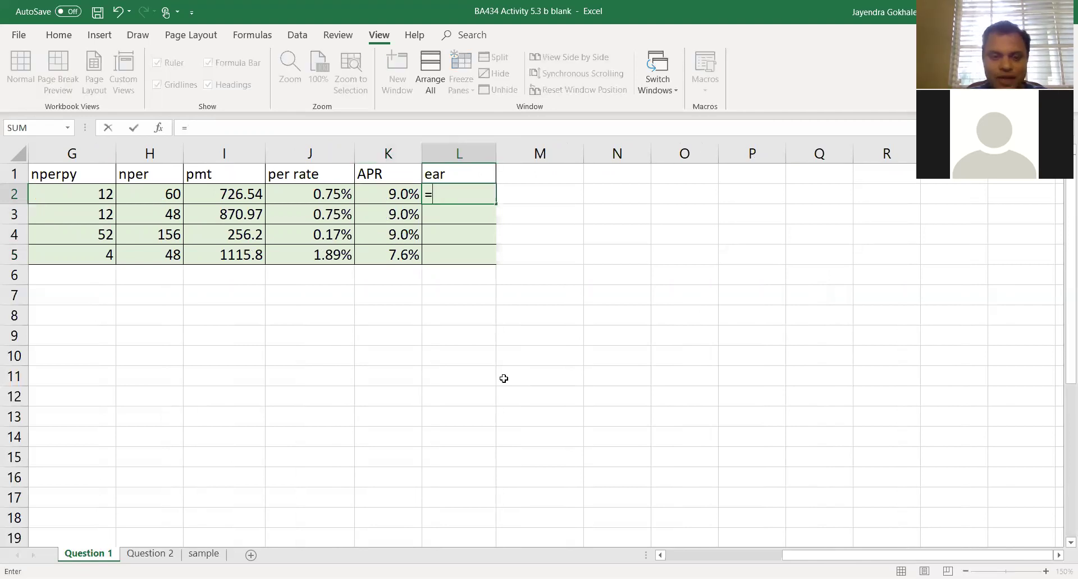
text(()
key(Left)
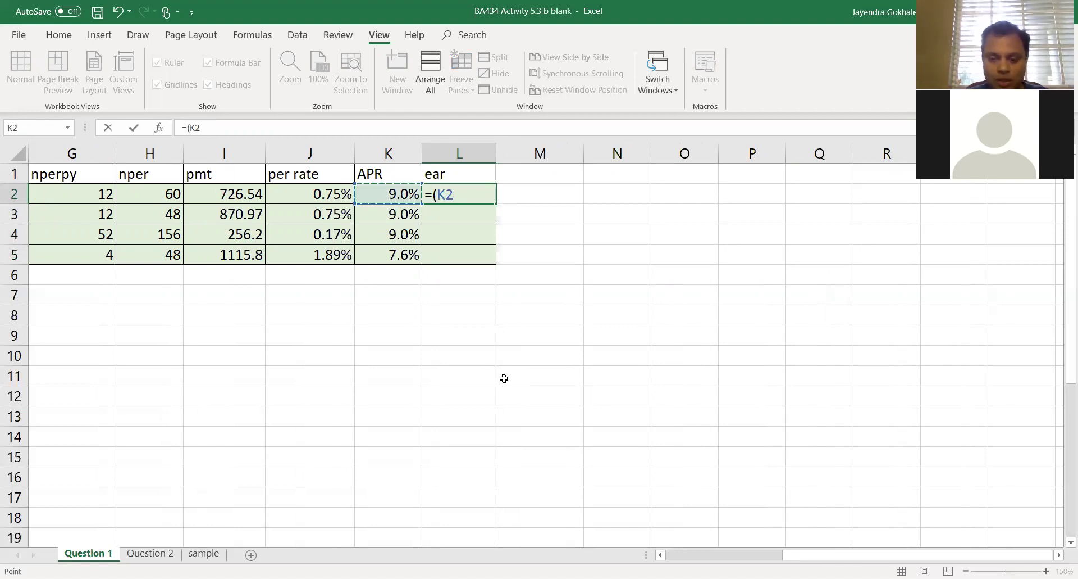
key(BackSpace)
key(BackSpace)
text(1+)
key(Left)
text(/)
key(BackSpace)
key(Left)
text()^)
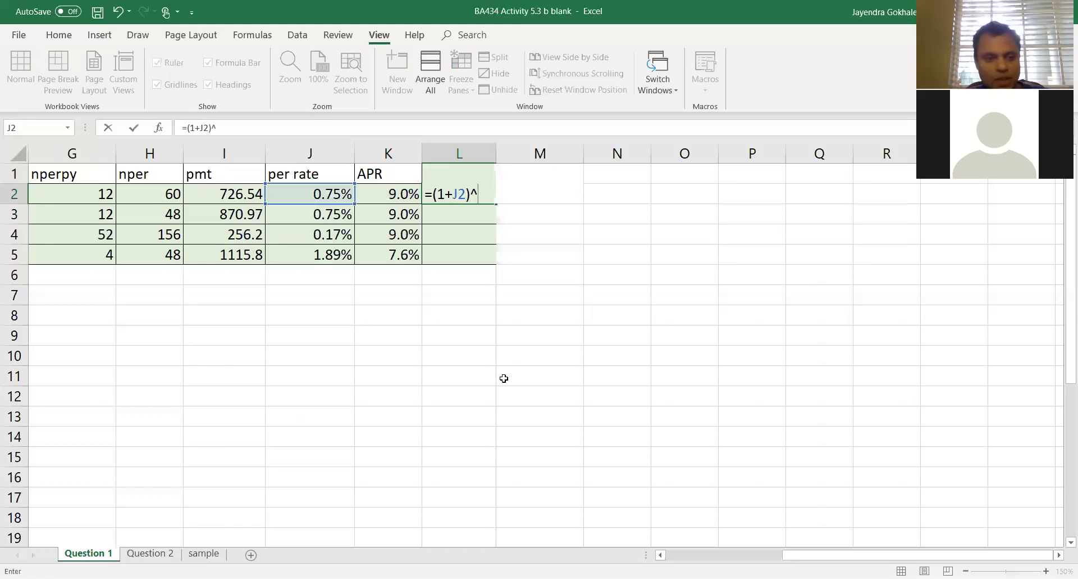
key(Left)
key(Left)
key(Left)
key(Left)
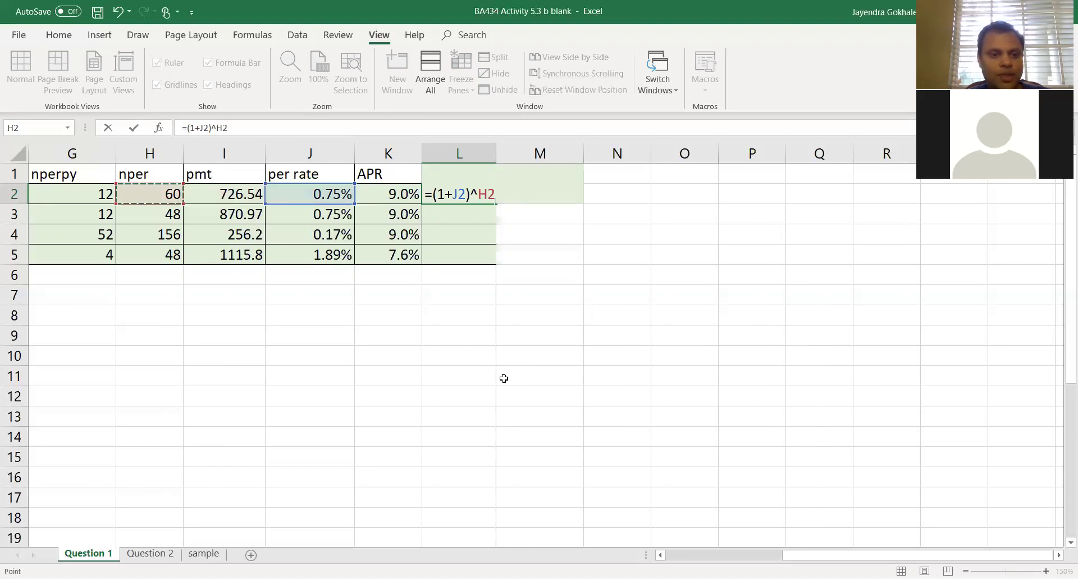
key(Left)
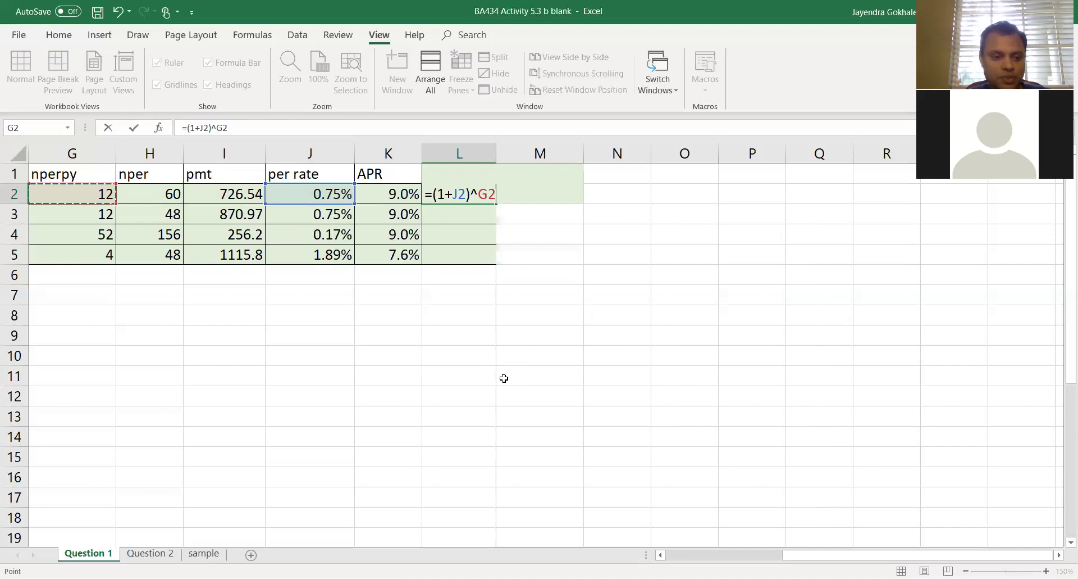
key(Return)
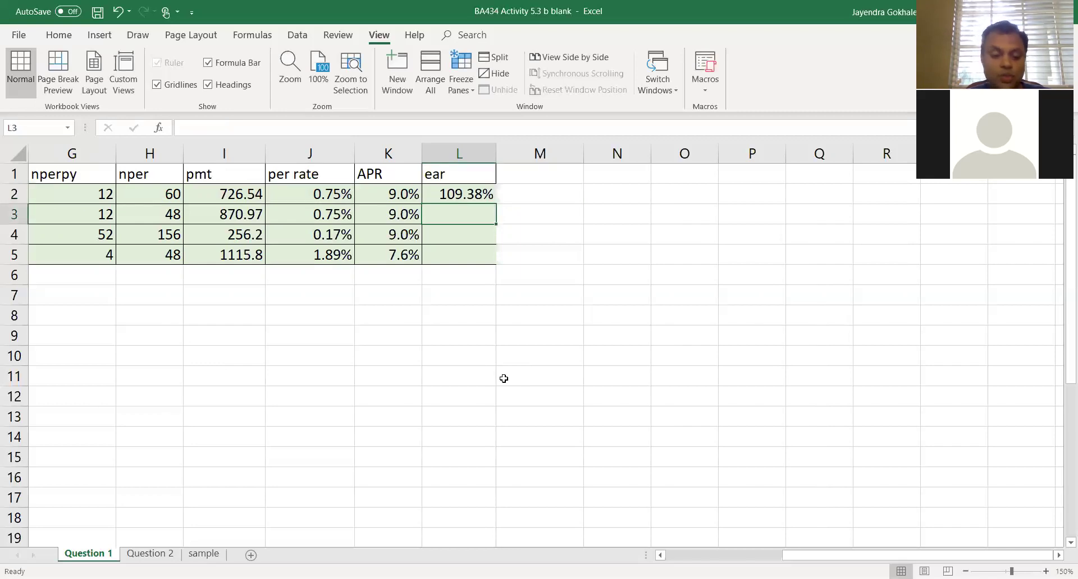
Subtract 1 in Bank 1's ear formula so that L2 reads =(1+J2)^G2-1
key(Up)
key(F2)
text(-1)
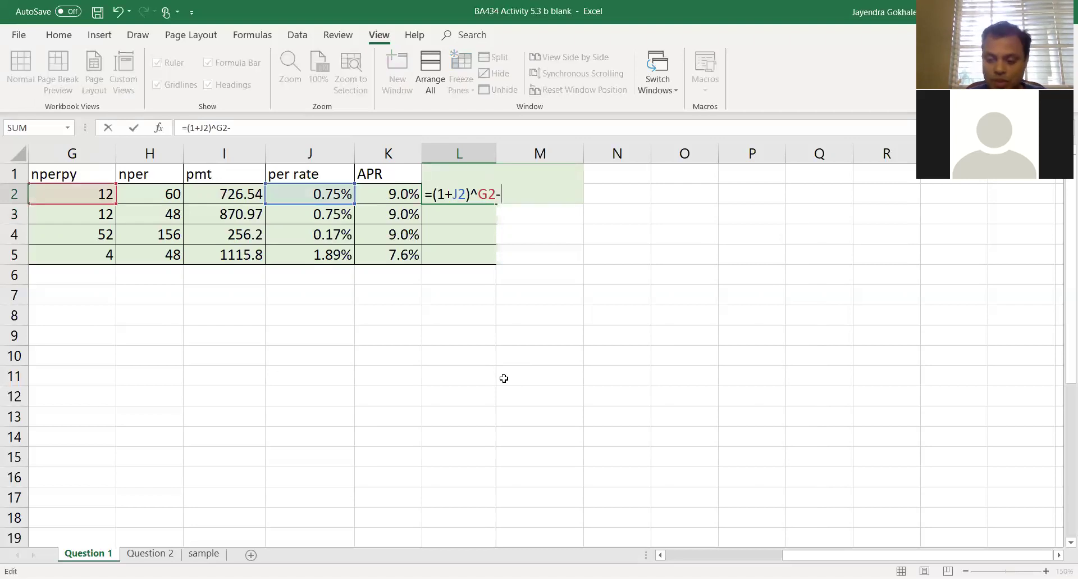
key(Return)
key(Up)
Fill the ear formula from L2 down through L5 for Banks 2, 3 and 4
key(Down)
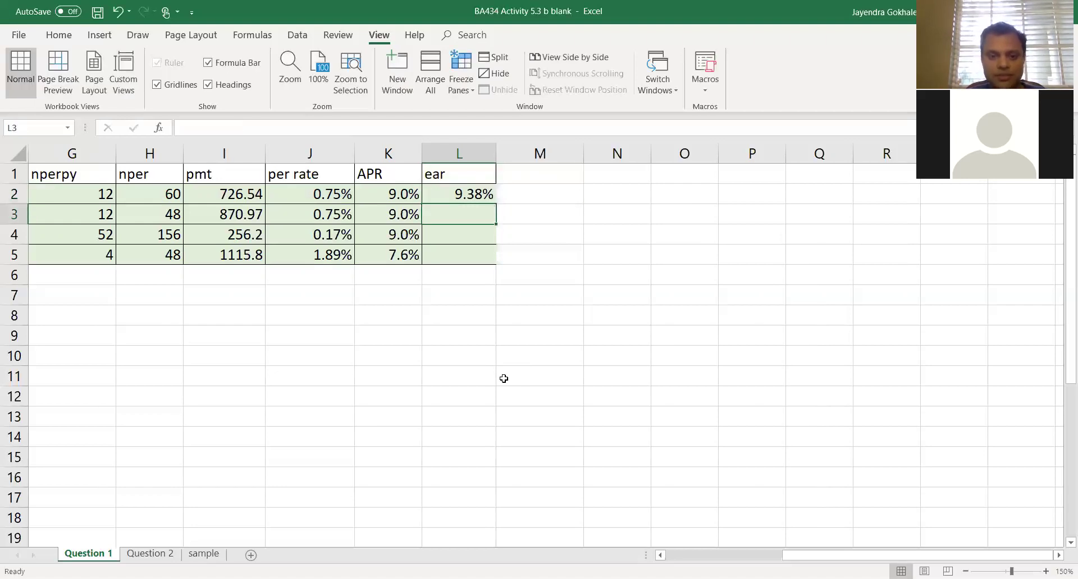
key(ctrl+d)
key(Down)
key(ctrl+d)
key(Down)
key(ctrl+d)
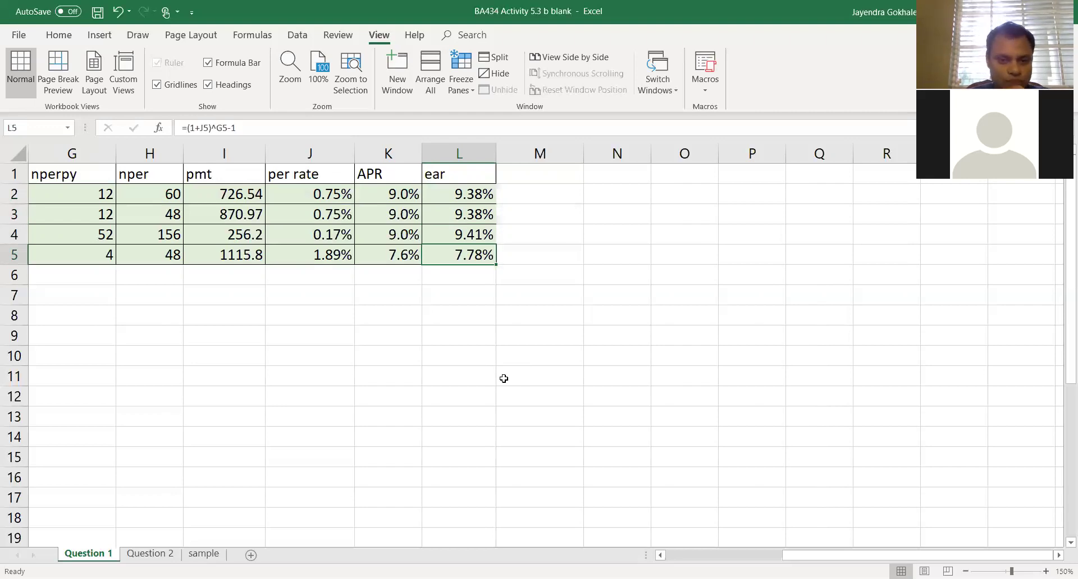
Examine the formulas across row 2 in formula view, and compare the four banks' ear values in normal view
key(ctrl+grave)
scroll(504, 378, right, 2)
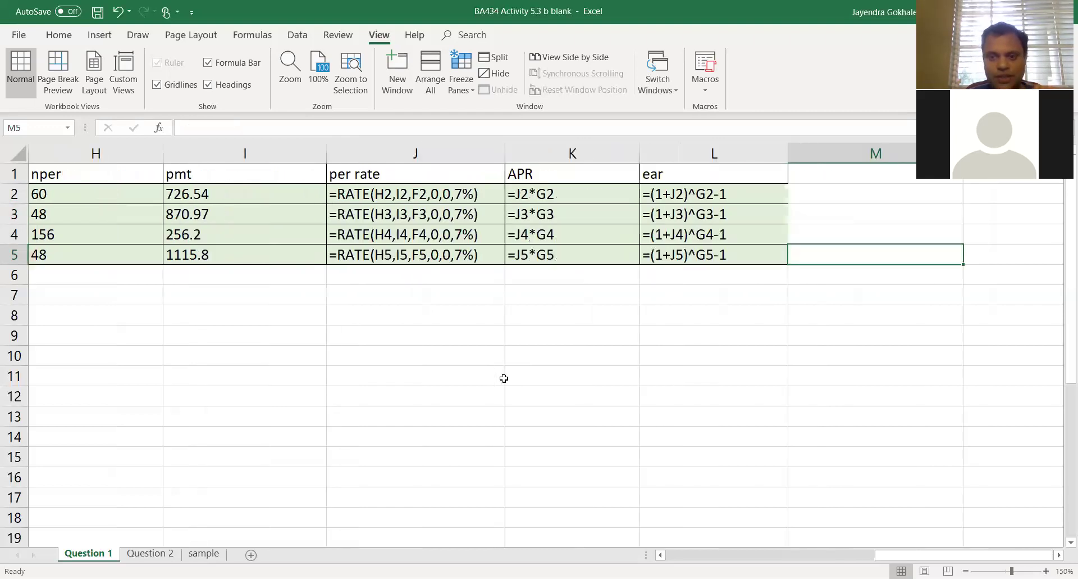
key(Up)
key(Up)
key(Up)
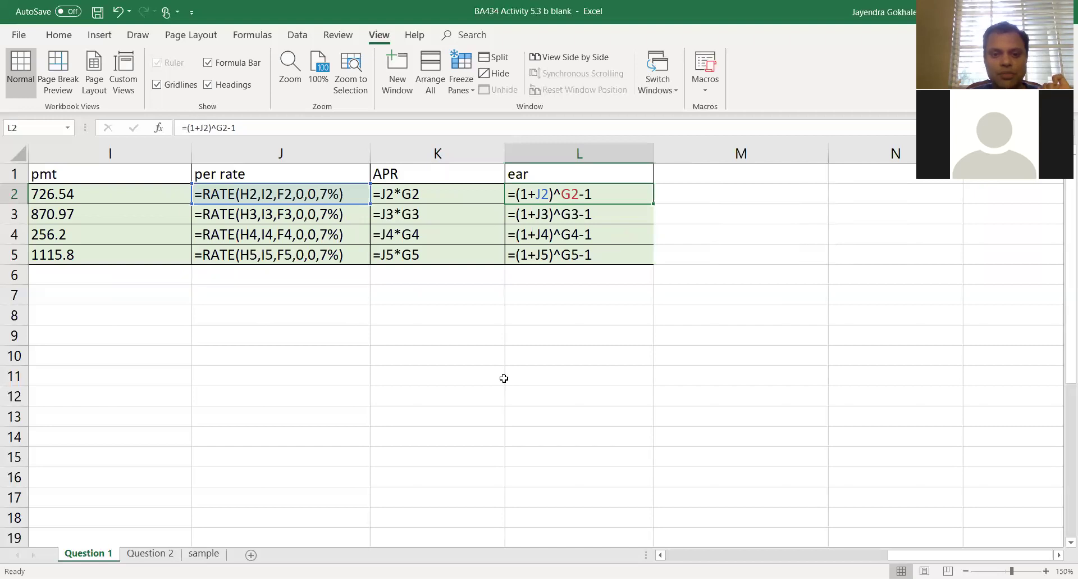
key(Left)
key(Left)
key(Left)
key(Left)
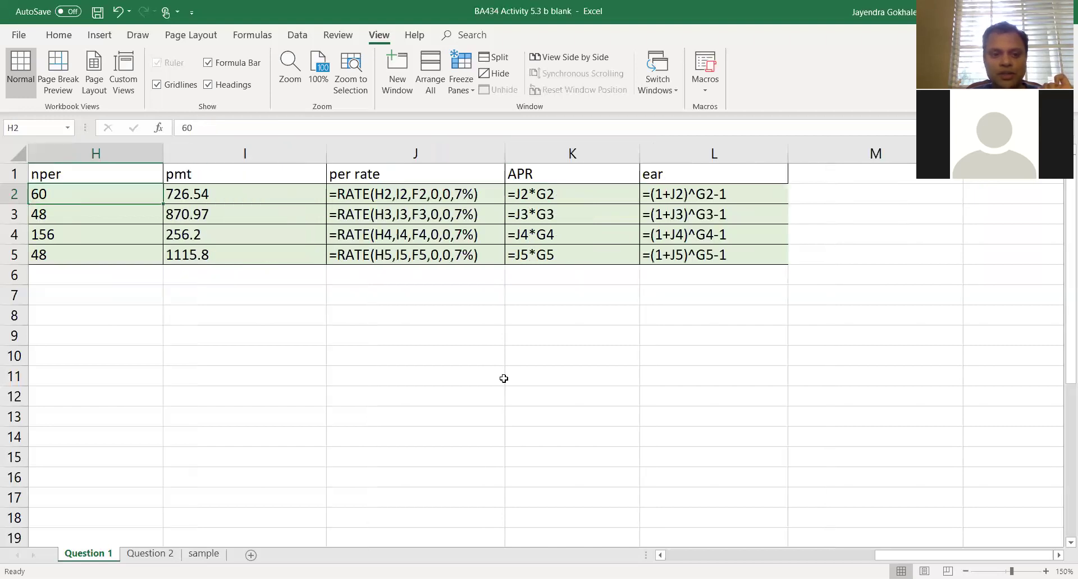
key(Right)
key(Right)
key(Right)
key(Left)
key(Left)
key(Left)
key(Left)
key(Right)
key(Right)
key(Right)
key(Right)
key(Right)
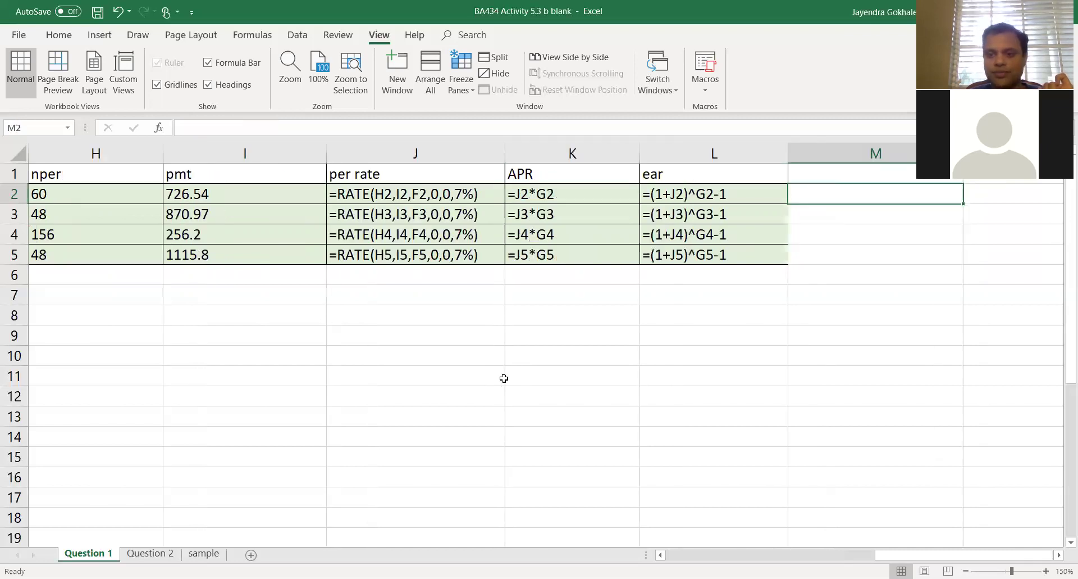
key(Left)
key(Left)
key(Left)
key(Left)
key(Left)
key(Right)
key(Right)
key(Right)
key(Right)
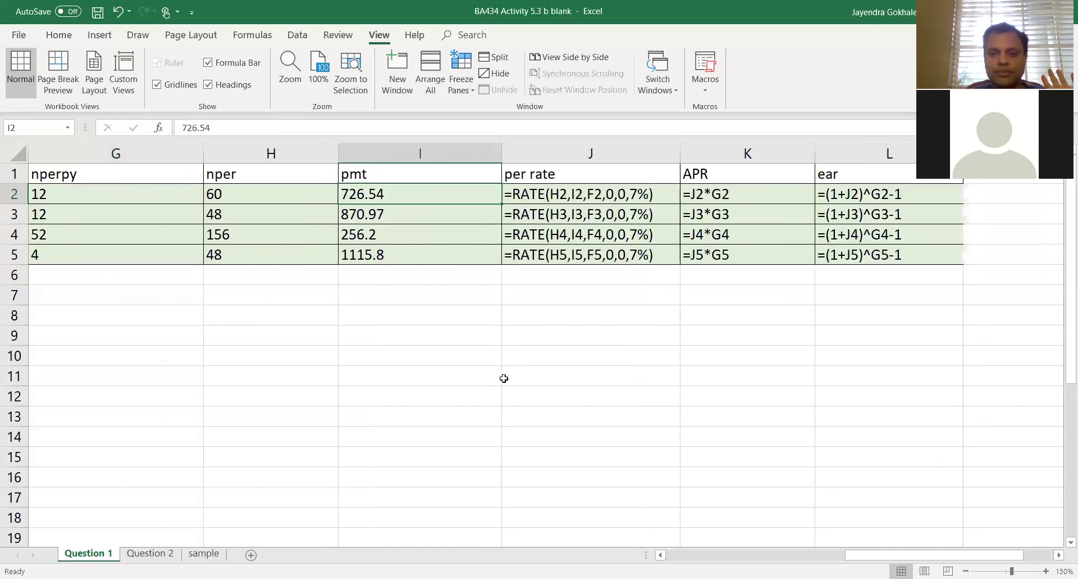
key(Right)
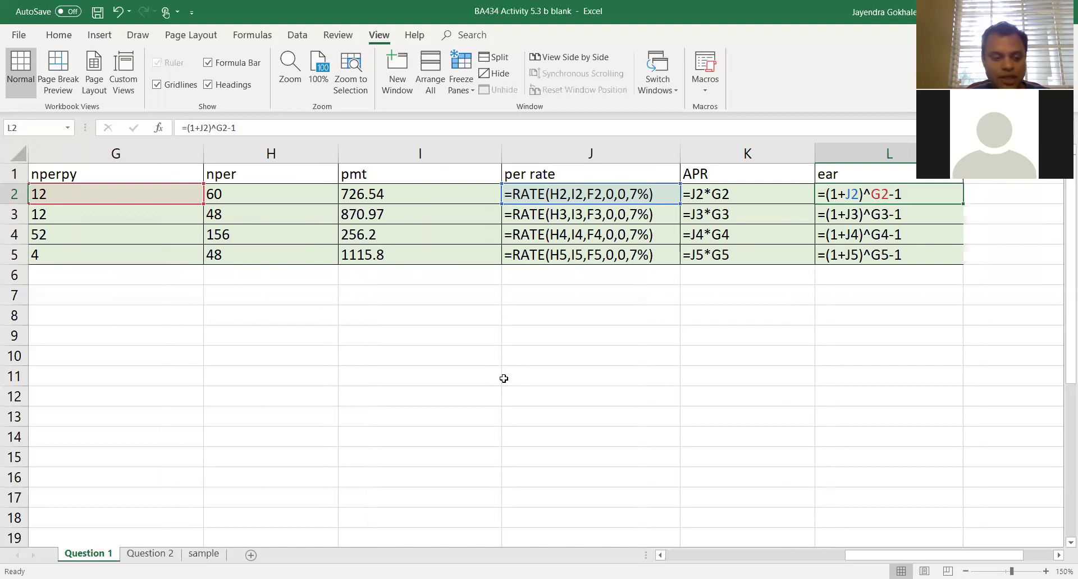
key(ctrl+grave)
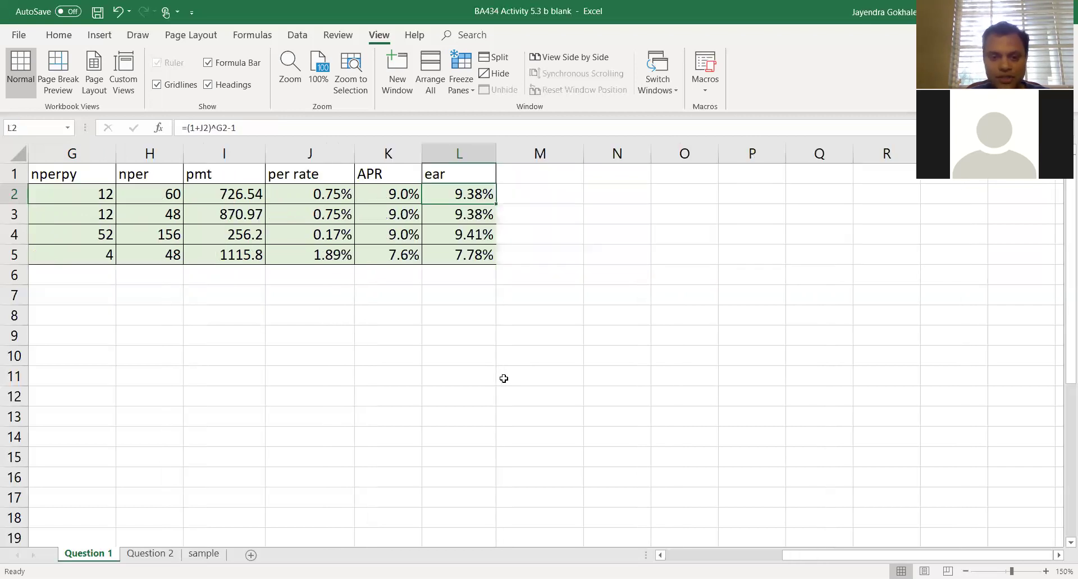
key(Down)
key(Down)
key(Down)
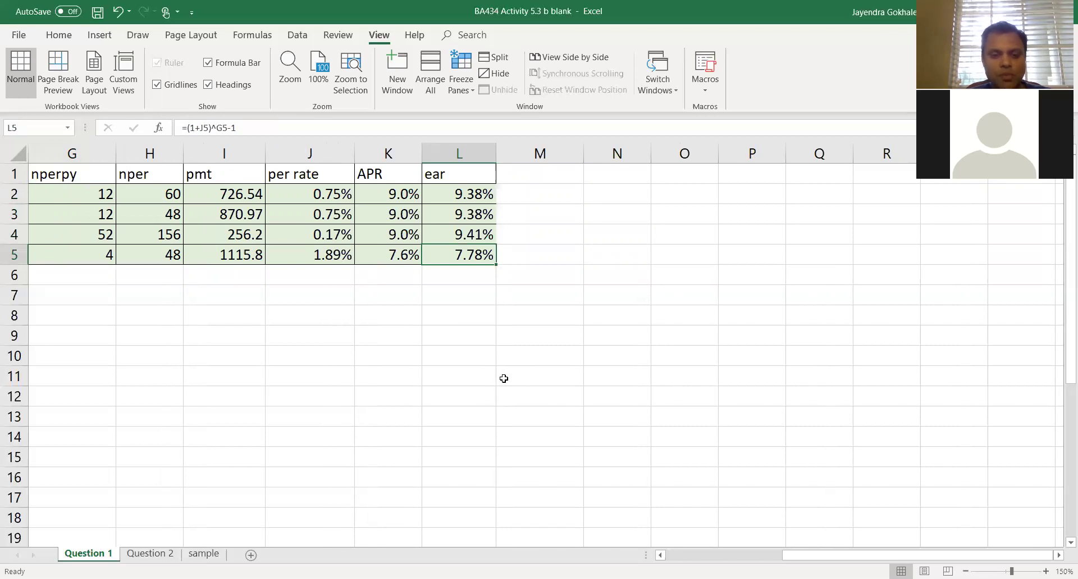
key(Right)
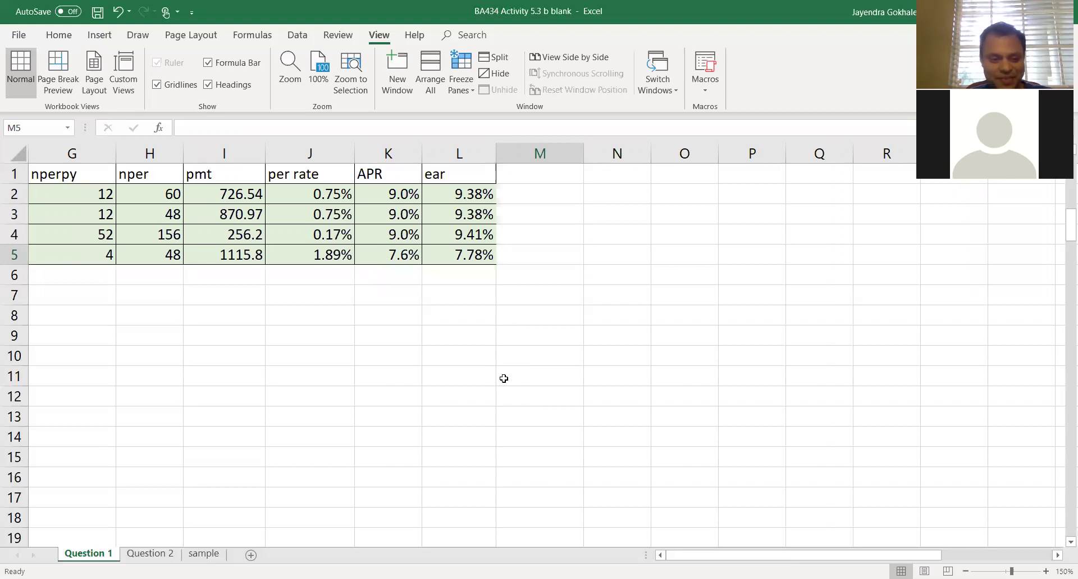
Open the Question 2 sheet and go to the year 1 row of the savings table at F4
key(ctrl+Page_Down)
key(Left)
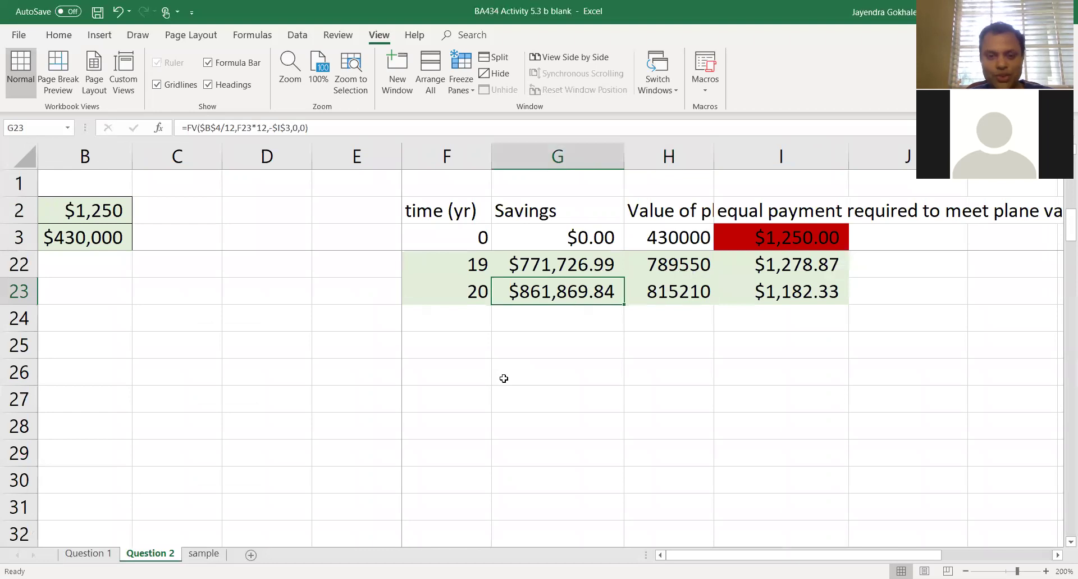
key(Left)
key(ctrl+Up)
key(Down)
key(Down)
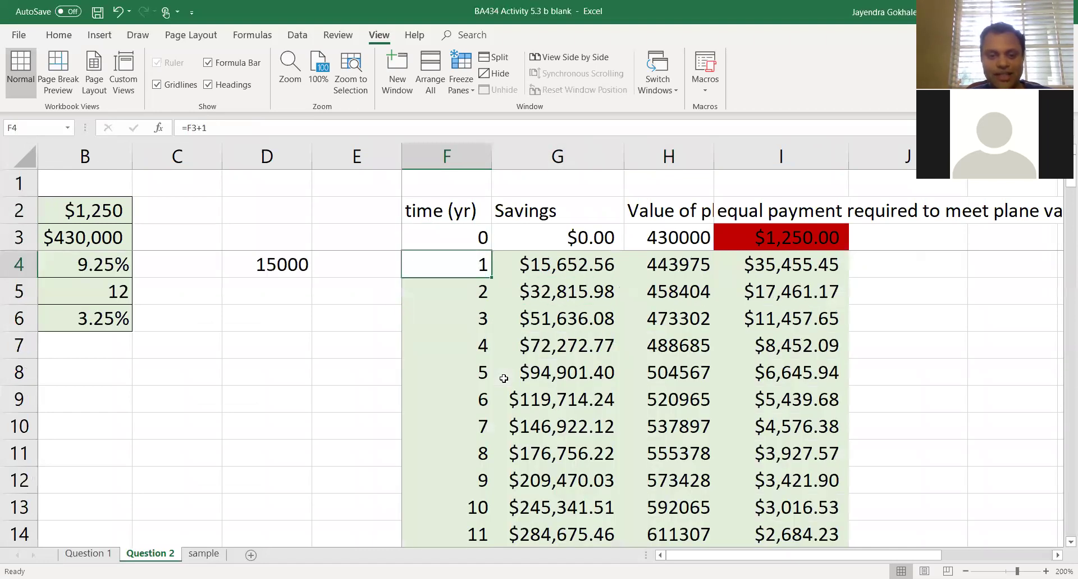
key(ctrl+shift+Down)
key(Up)
key(Down)
key(Down)
key(Up)
key(Right)
key(Left)
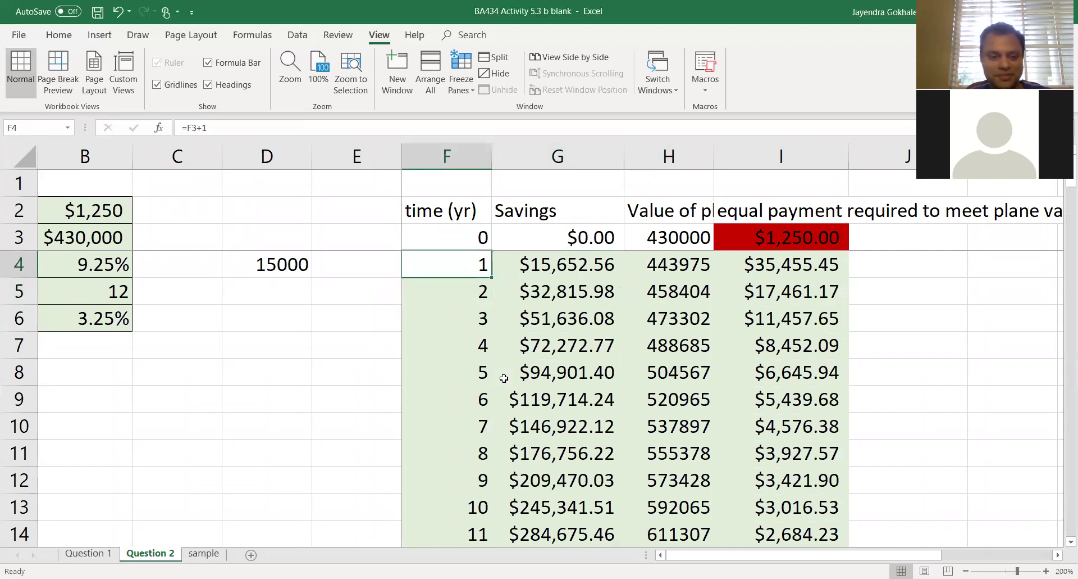
Clear the contents of the savings table from year 2 down, F5:I23, keeping the rows for years 0 and 1
key(shift+Right)
key(shift+Right)
key(shift+Right)
key(Down)
key(Right)
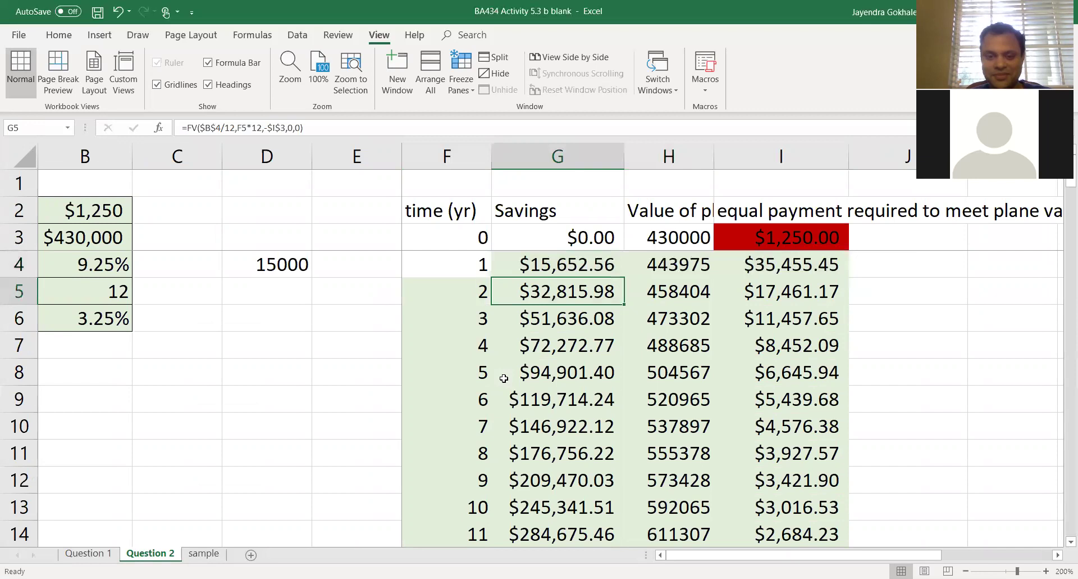
key(Left)
key(shift+Right)
key(shift+Right)
key(shift+Right)
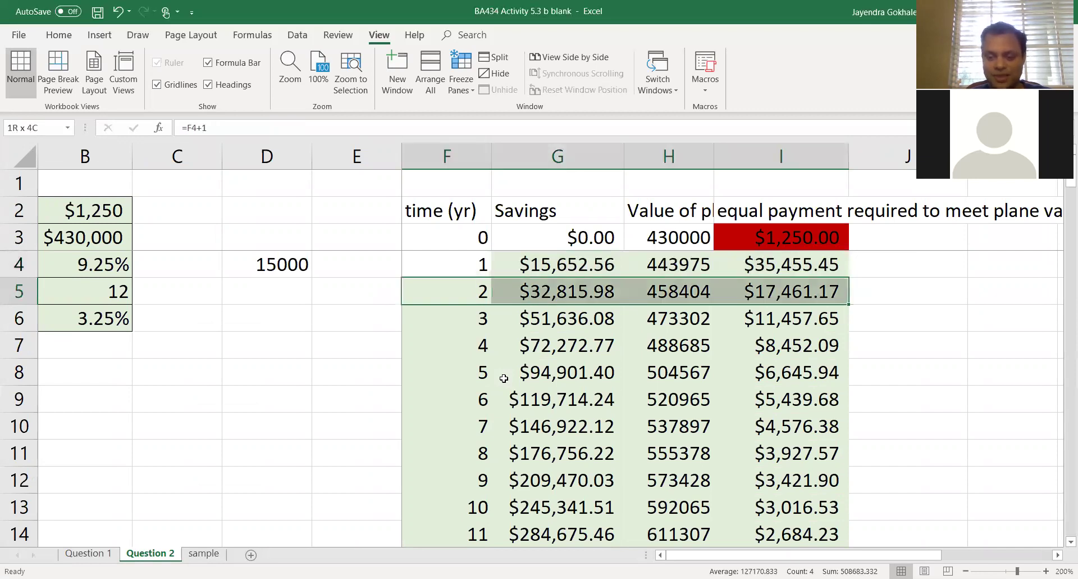
key(ctrl+shift+Down)
key(Delete)
key(ctrl+Up)
key(Up)
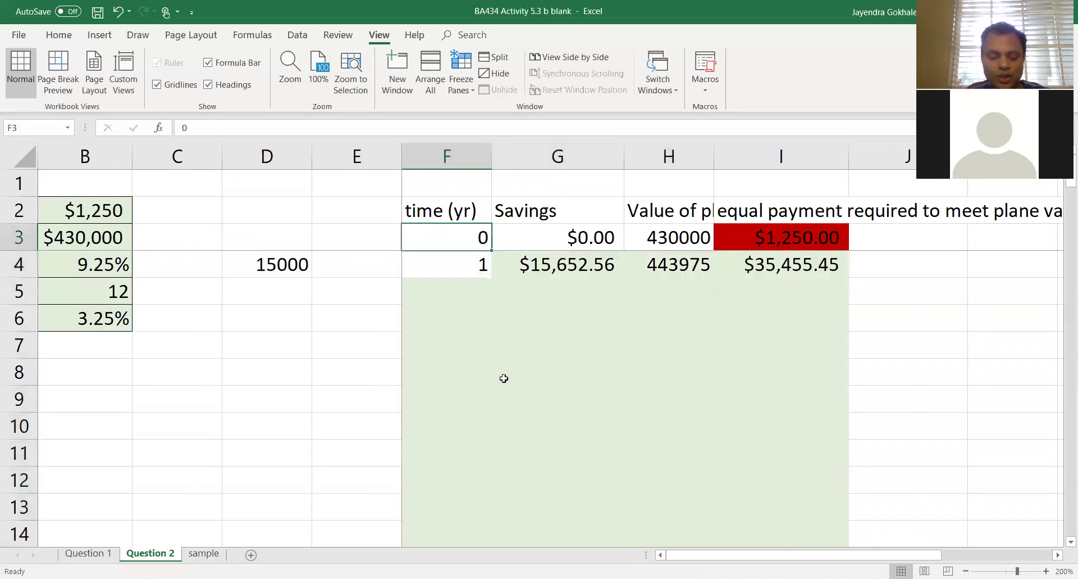
key(ctrl+z)
key(Delete)
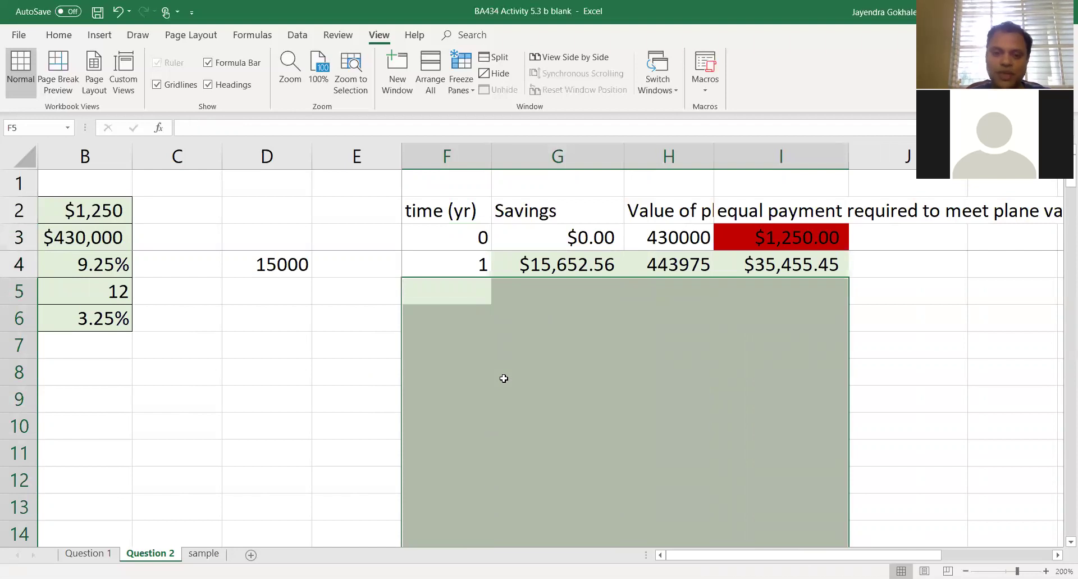
key(Up)
key(Right)
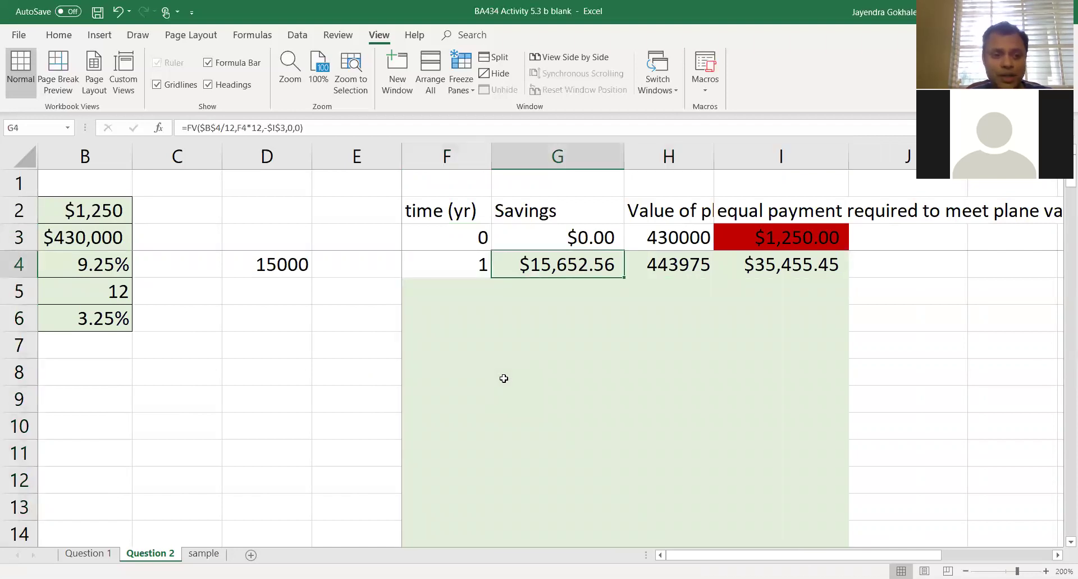
key(Left)
key(Left)
key(Left)
key(Left)
key(Left)
key(Left)
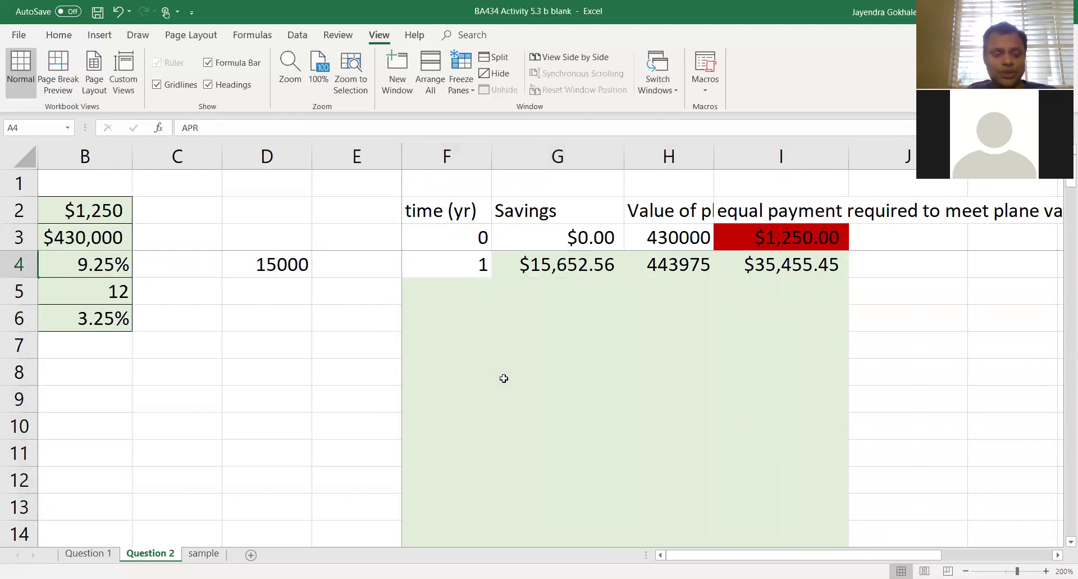
key(Right)
key(Right)
key(Right)
key(Right)
key(Right)
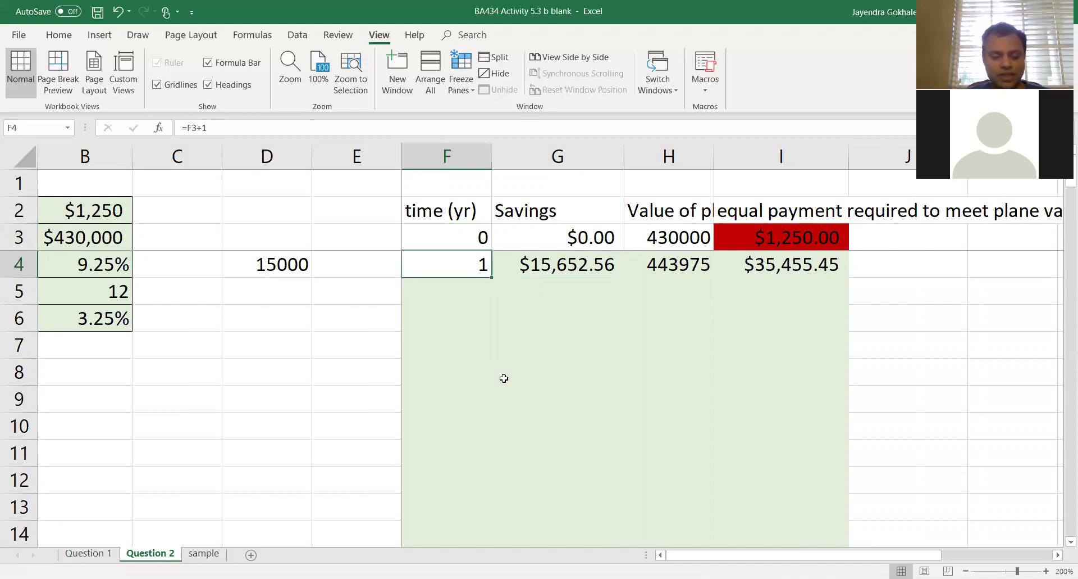
key(alt)
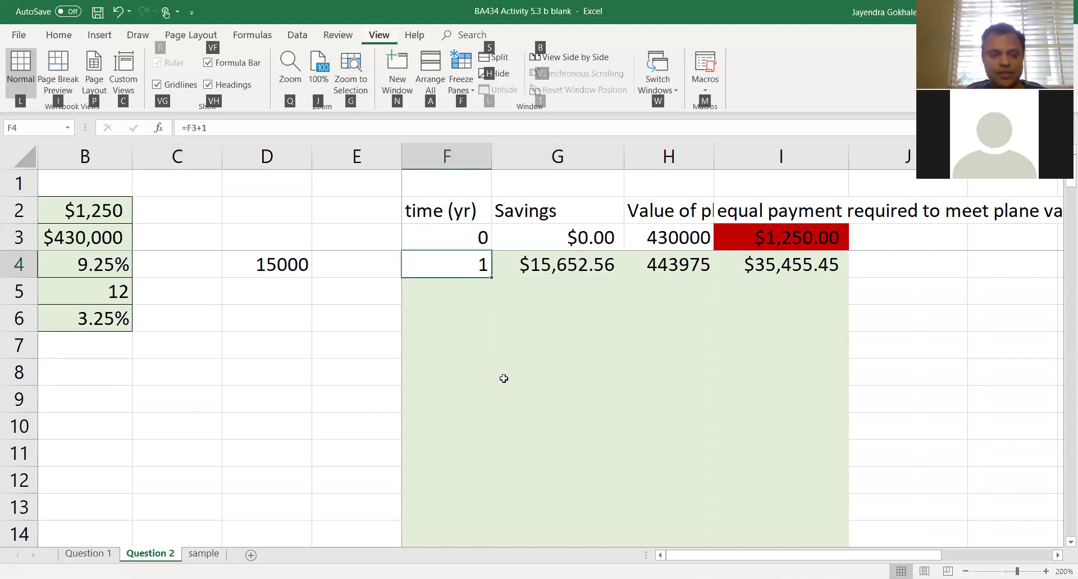
Review the given savings, plane cost, APR, compounding and inflation inputs in B2:B6
key(Home)
key(Up)
key(Up)
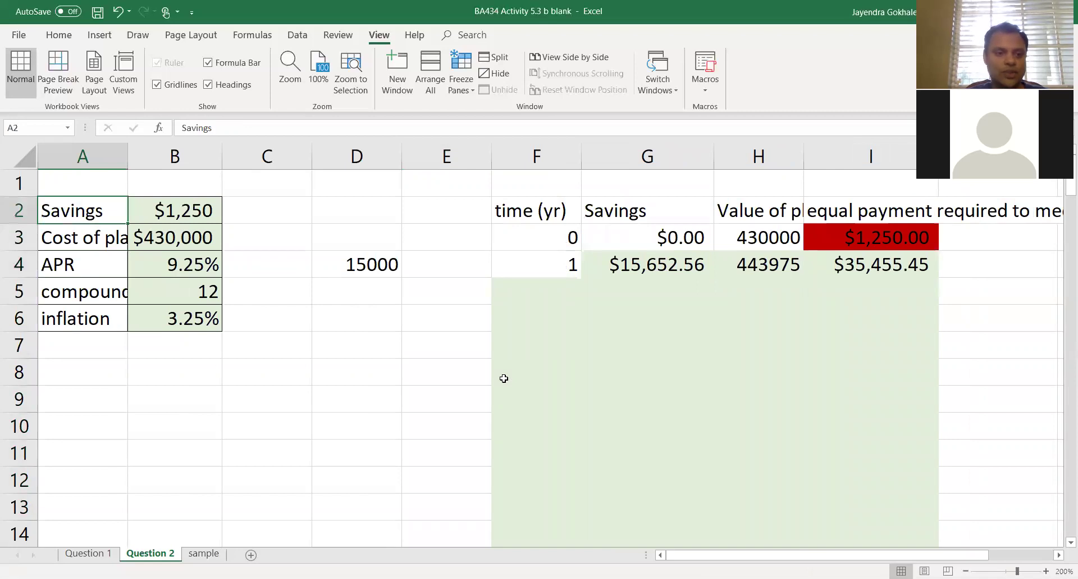
key(Right)
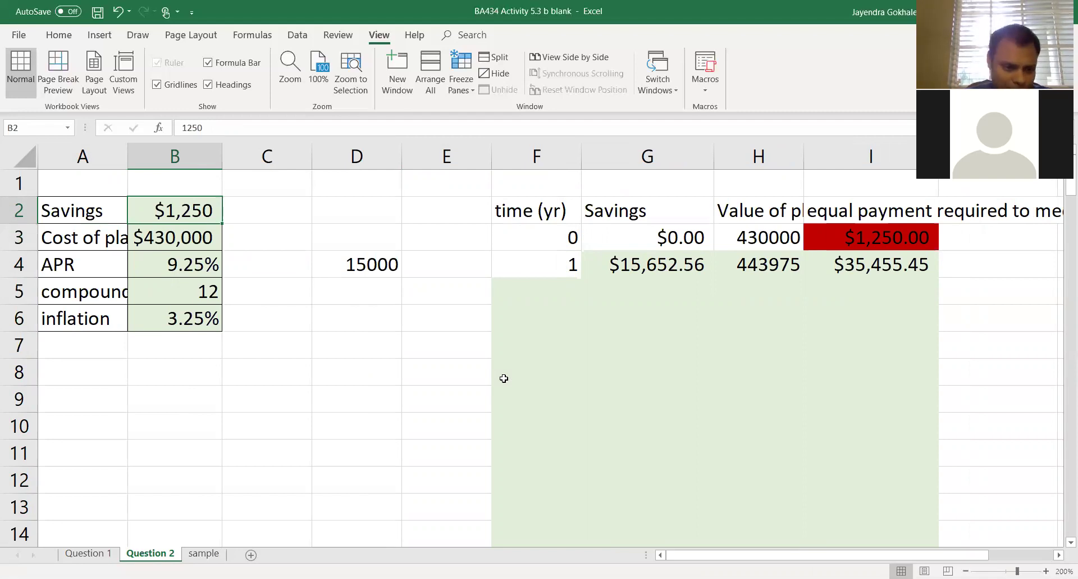
key(Down)
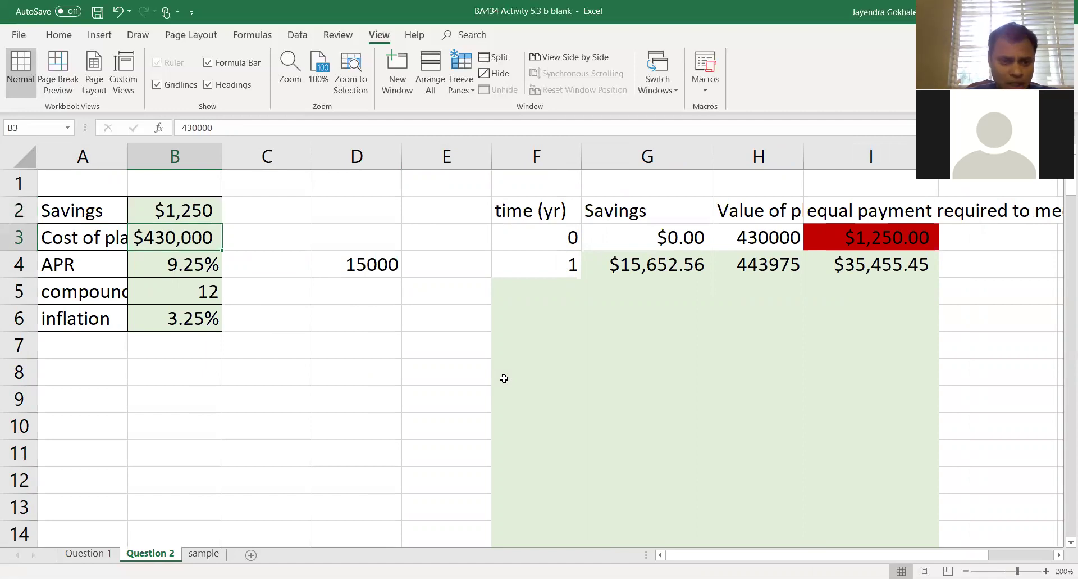
key(Down)
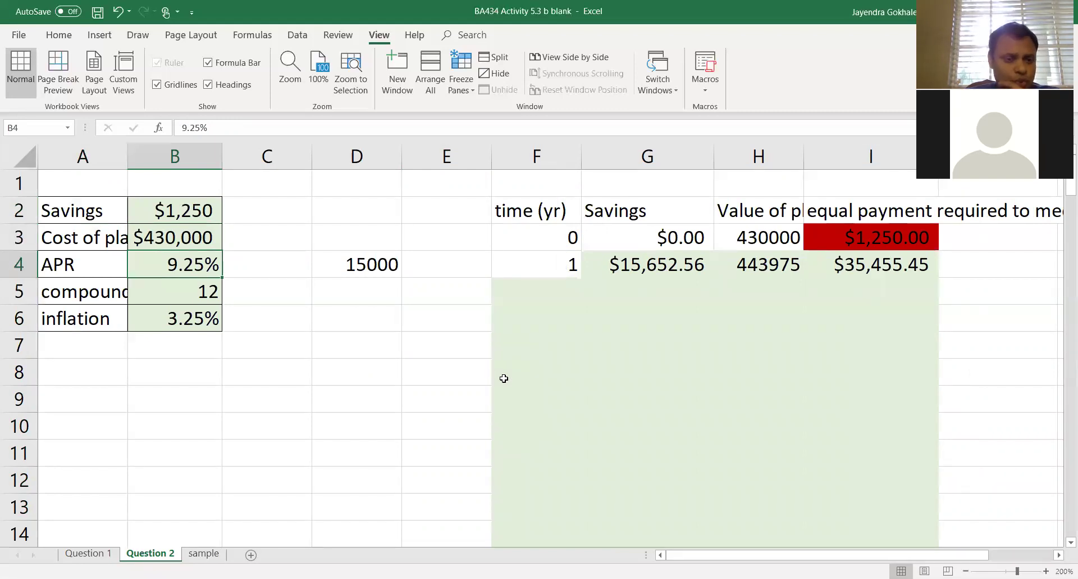
key(Down)
key(Down)
key(Down)
key(Down)
key(Down)
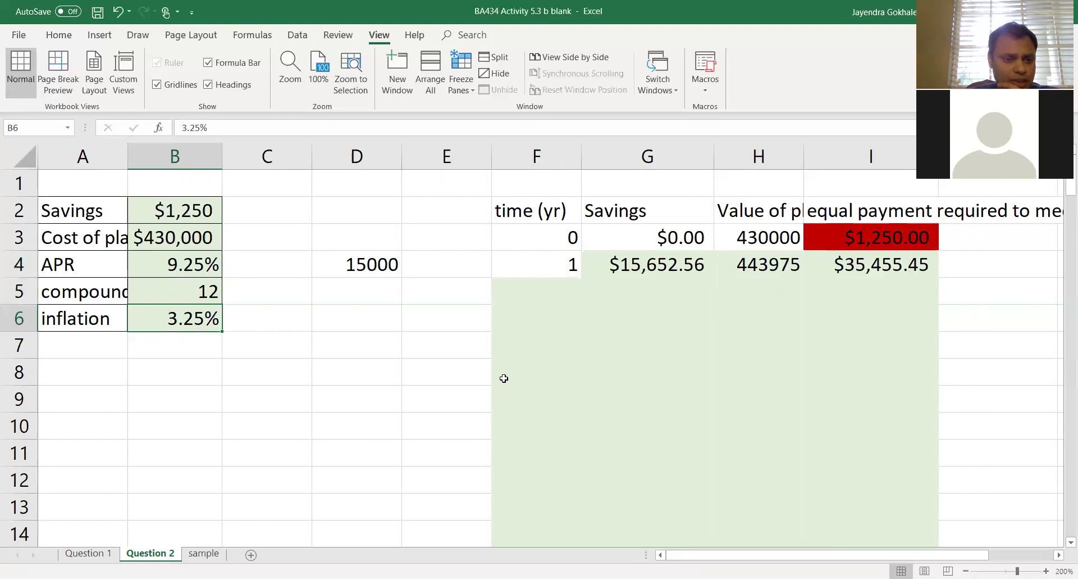
click(503, 378)
right_click(504, 378)
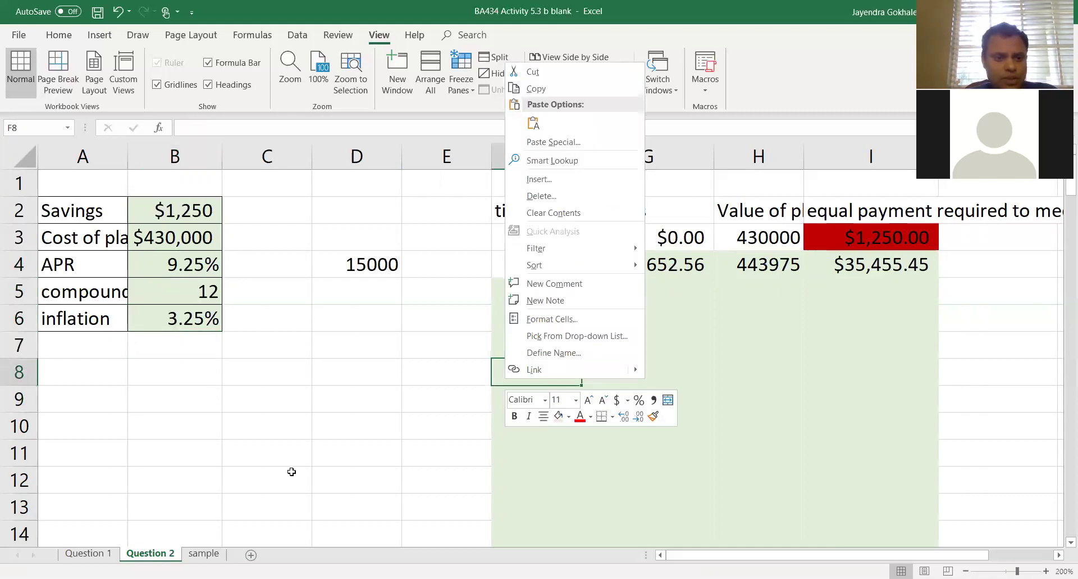
click(186, 288)
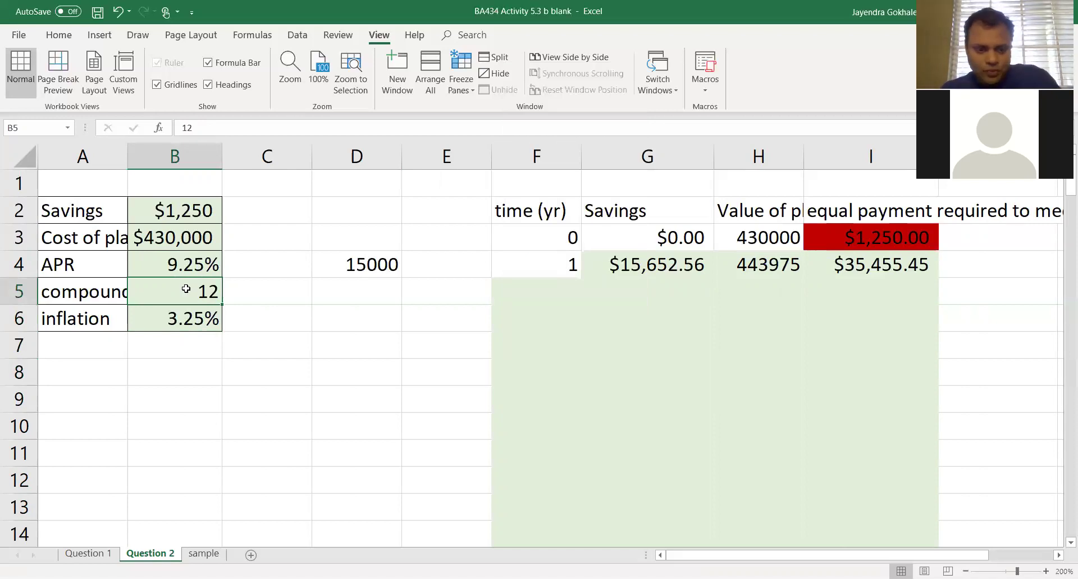
key(Down)
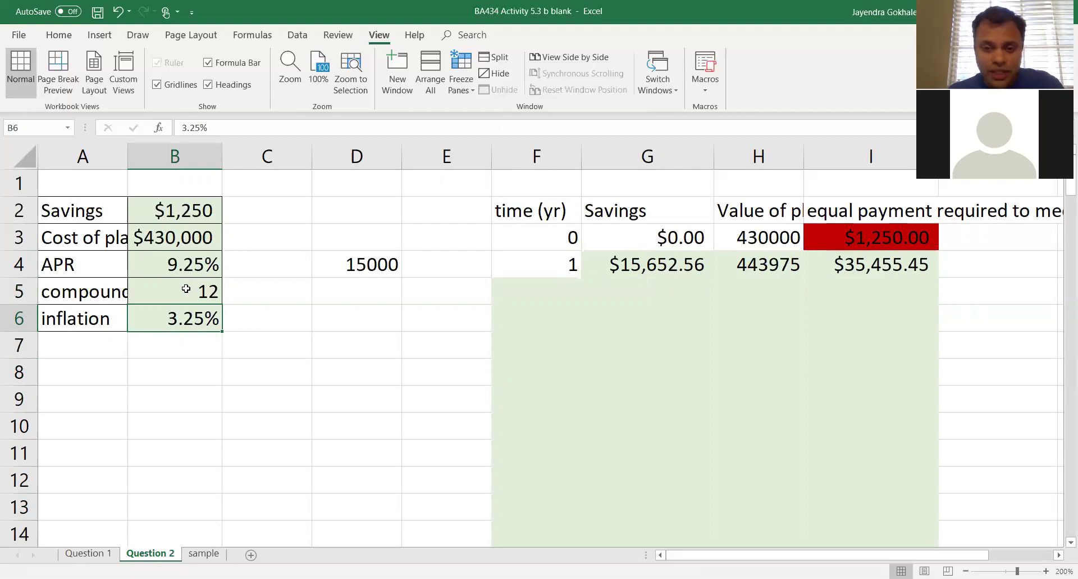
Inspect the year 1 time formula in F4 and the references used by the FV savings formula in G4
click(557, 263)
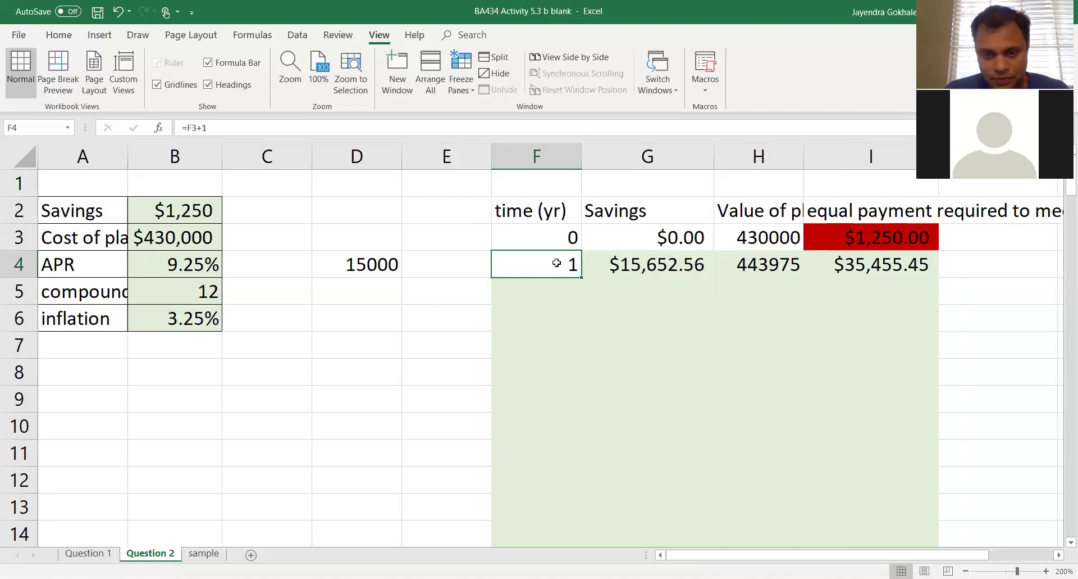
key(Right)
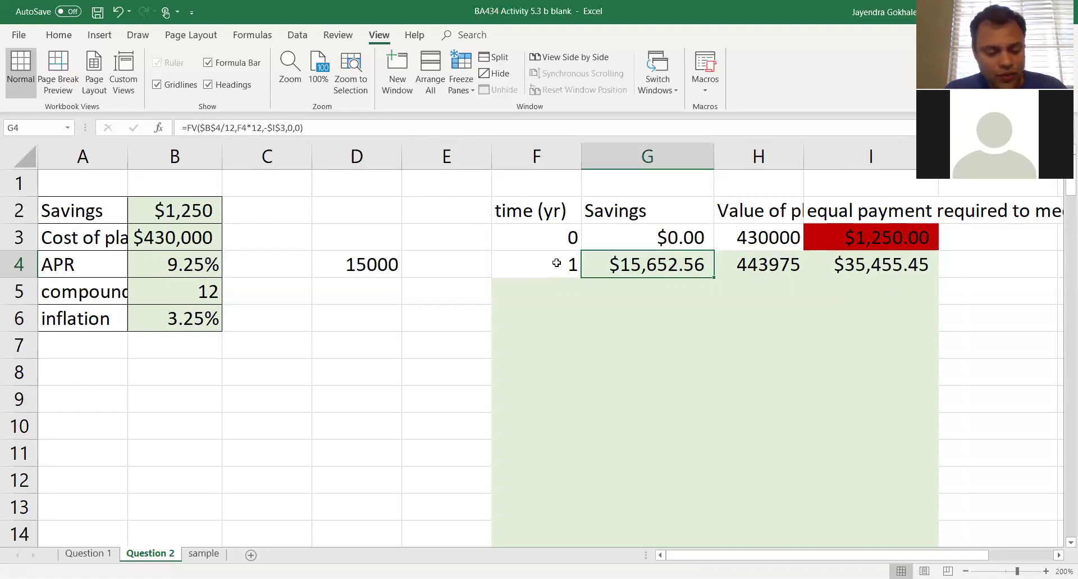
key(F2)
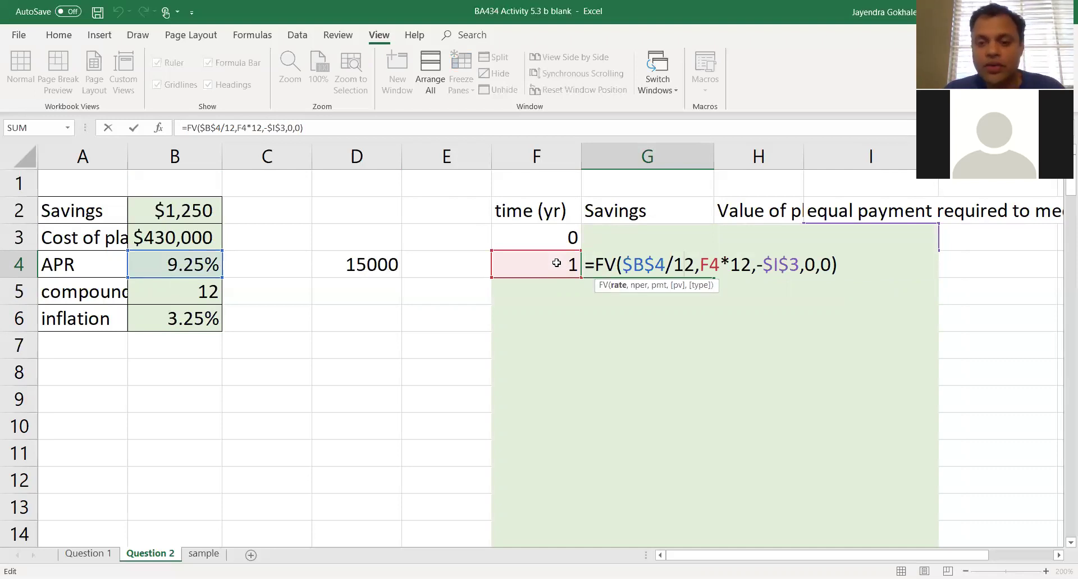
key(ctrl+Return)
key(F2)
key(Return)
Enter 1 as the time in F5, below the year 1 row
key(Left)
text(1)
key(Right)
Begin an FV formula in G5 with the APR divided by the compounding frequency, $B$4/$B$5, as the rate
text(=)
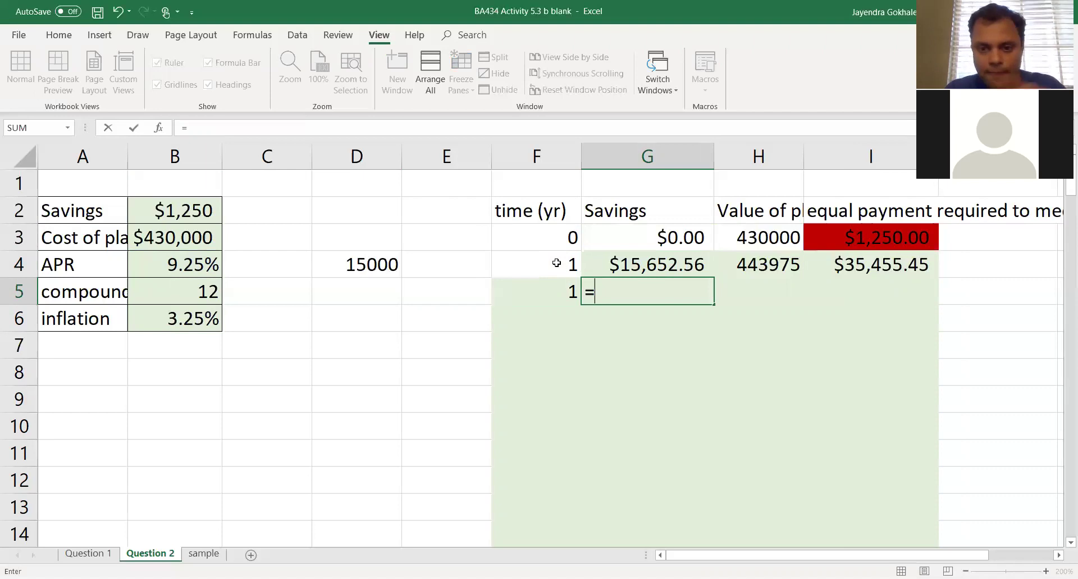
text(FV()
key(Left)
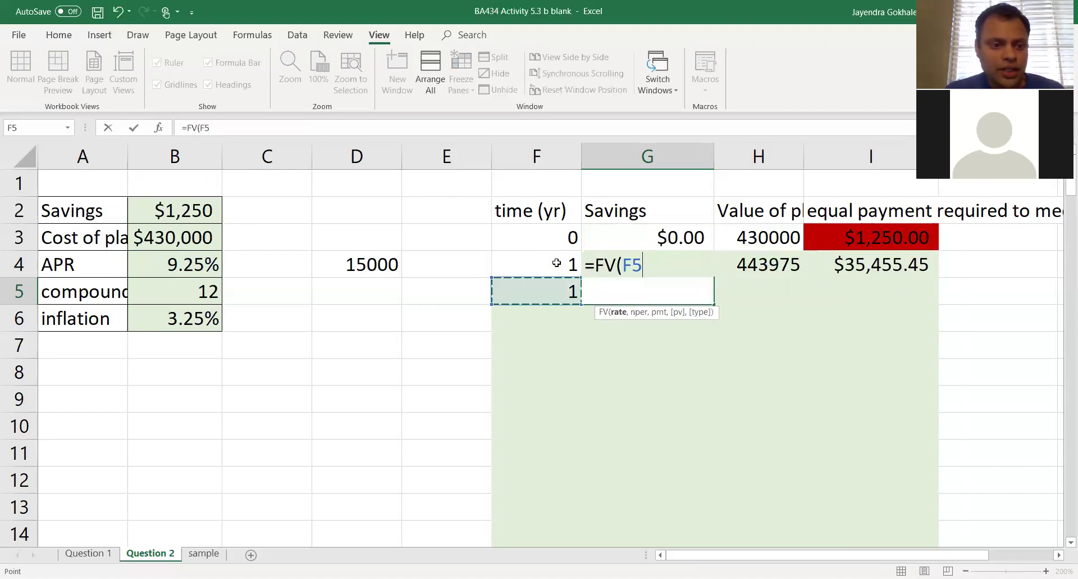
key(Left)
key(Left)
key(Left)
key(Left)
key(Up)
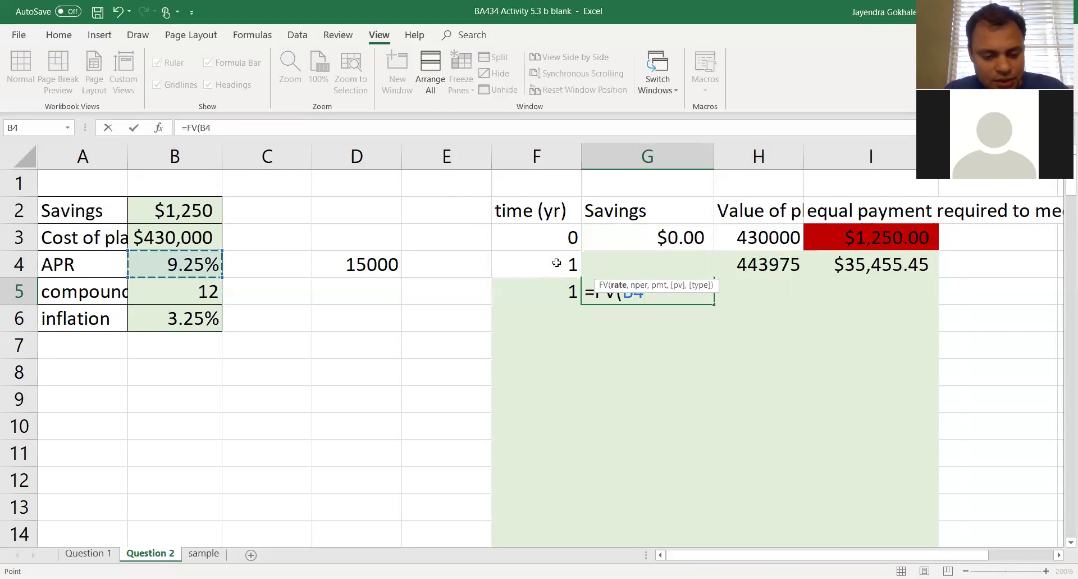
key(F5)
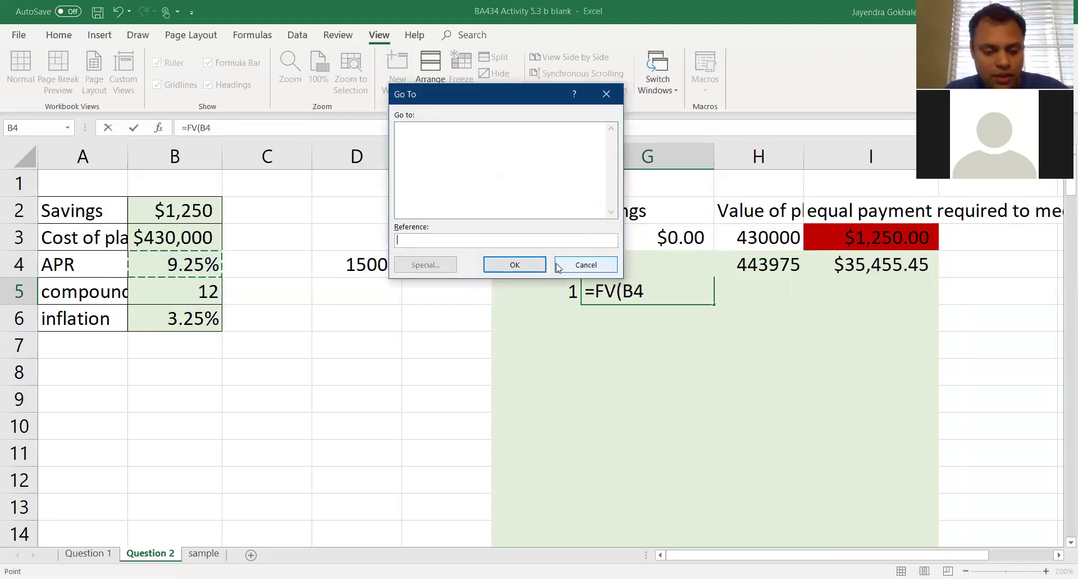
click(556, 263)
key(F4)
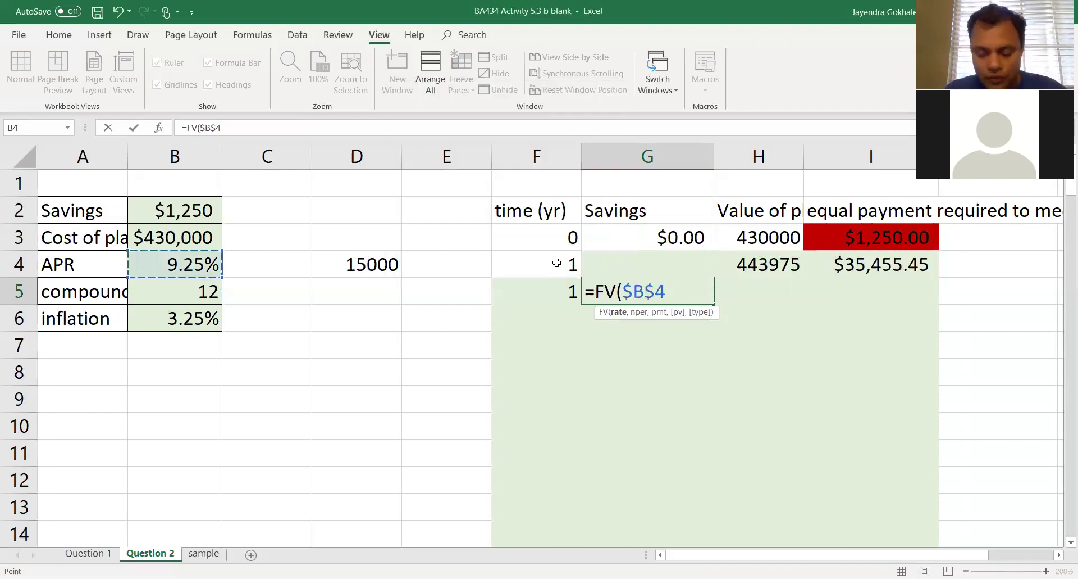
text(/)
key(Left)
key(Left)
key(Left)
key(Left)
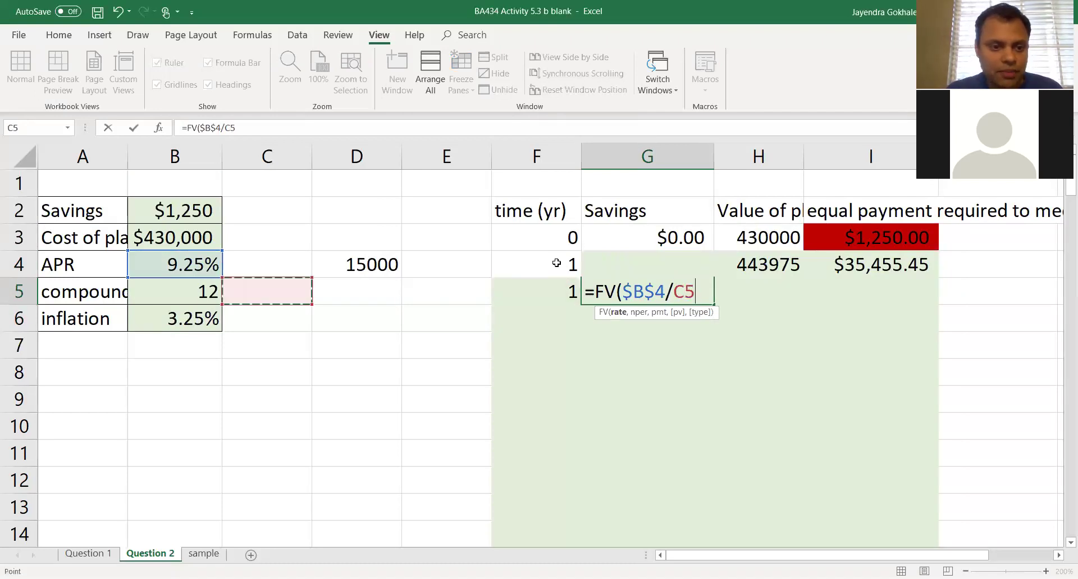
key(Left)
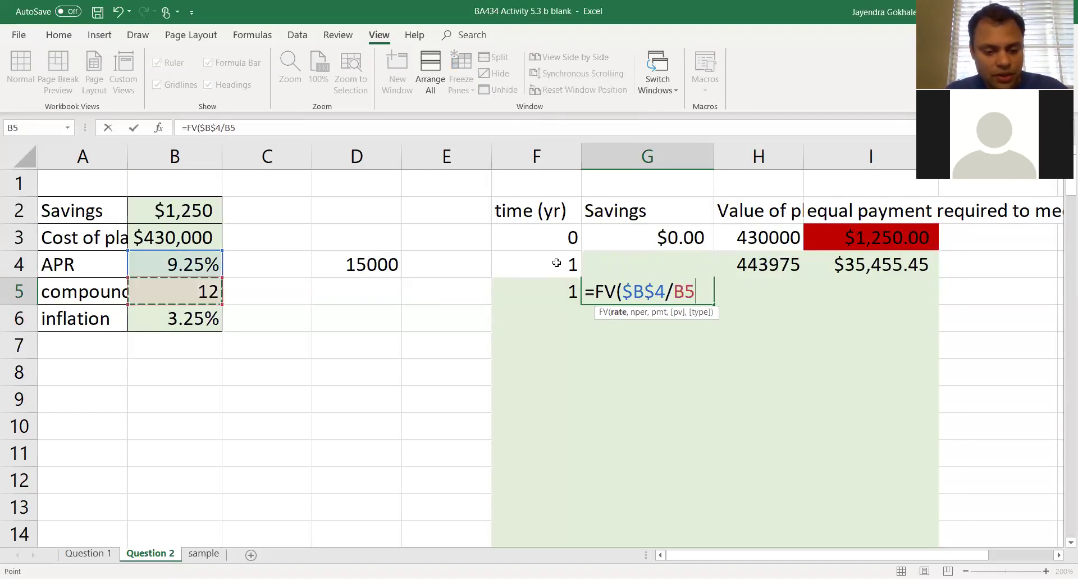
key(F4)
text(,)
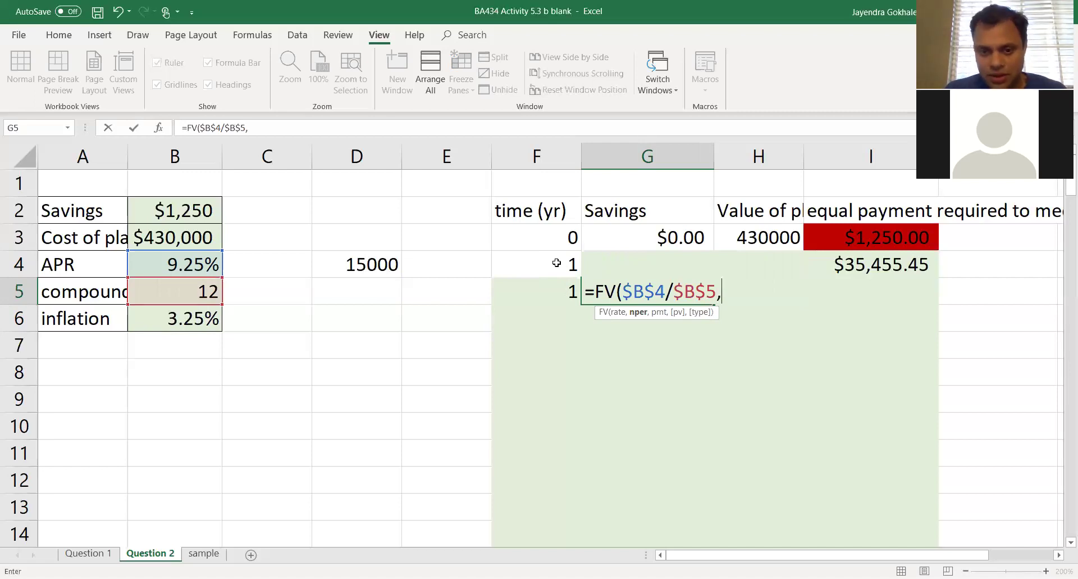
Add F5*12 as the number of periods and $B$2 as the payment in G5's FV formula
key(Left)
text(*12)
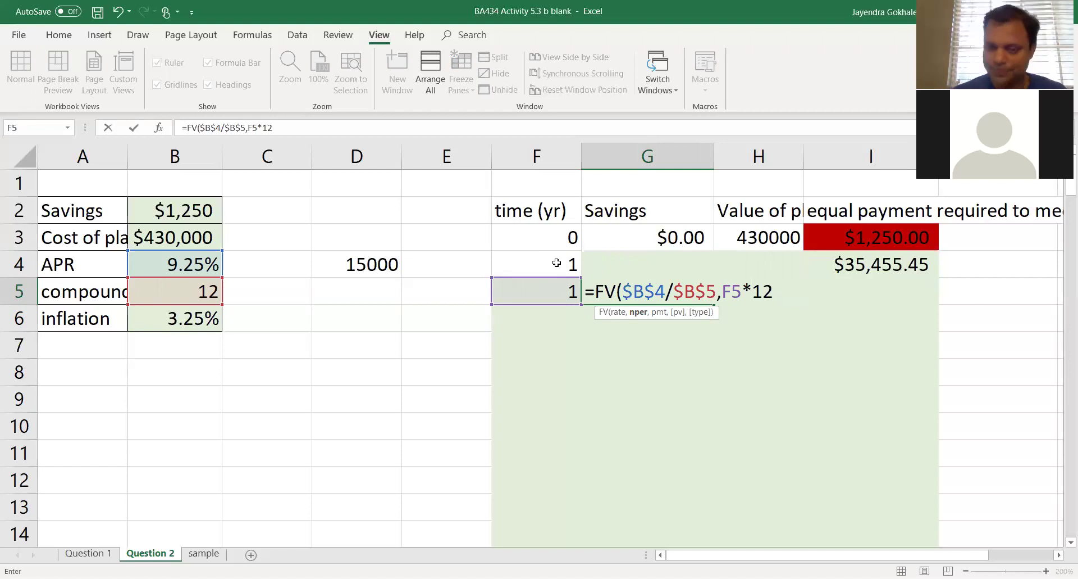
text(,)
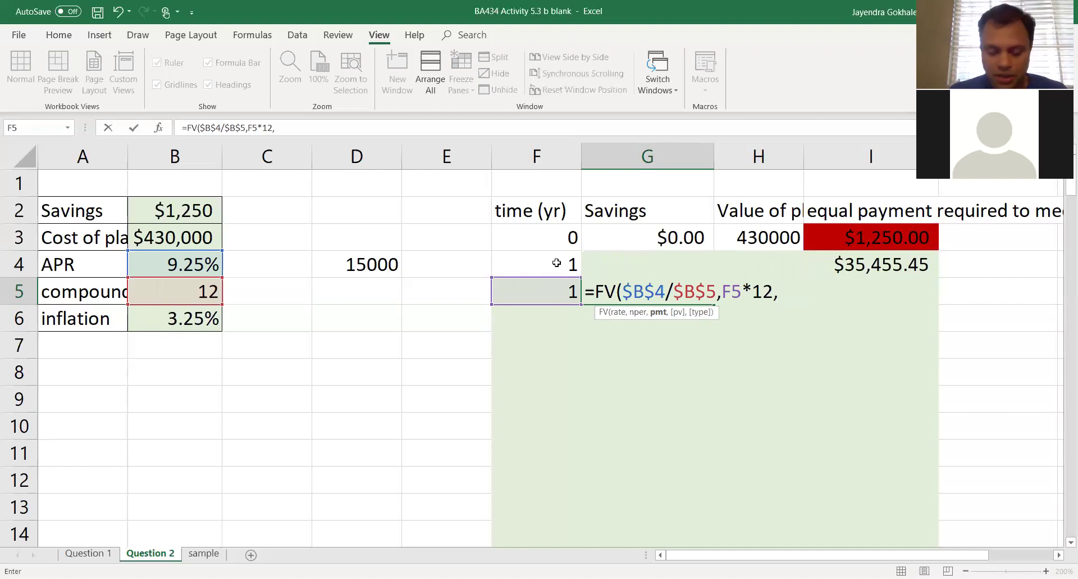
key(Left)
key(Left)
key(Left)
key(Left)
key(Left)
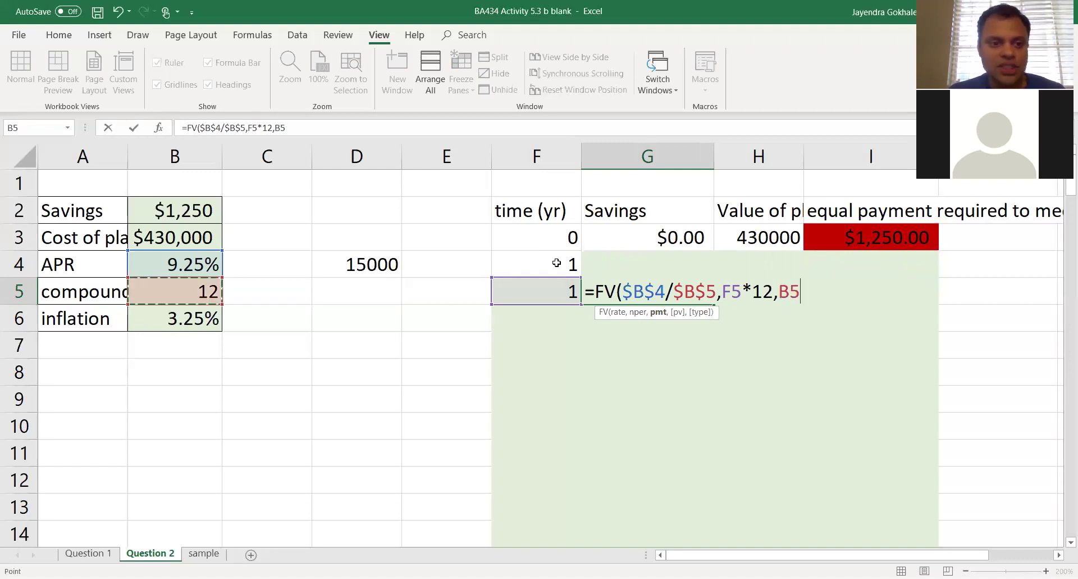
key(Up)
key(Up)
key(Up)
key(F4)
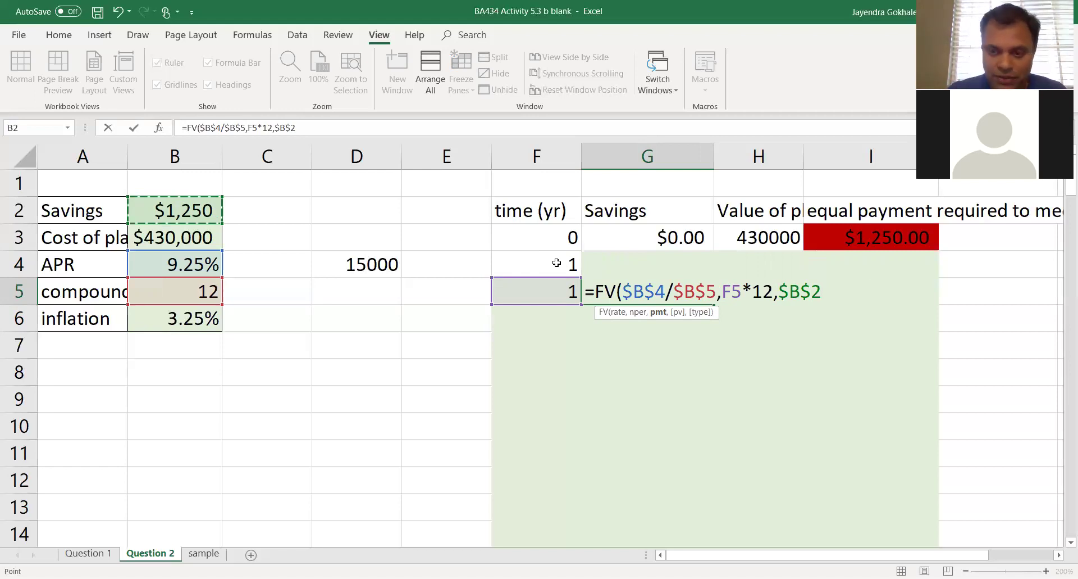
Try $G$3 as the present value and 0 as the type in G5's FV formula, and discard the entry
text(,)
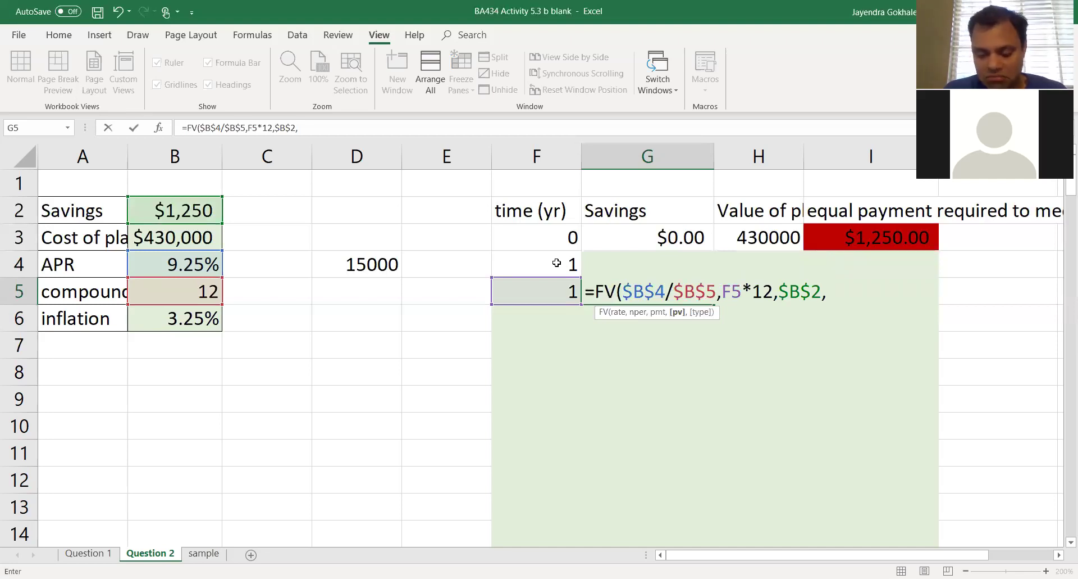
key(Up)
key(Up)
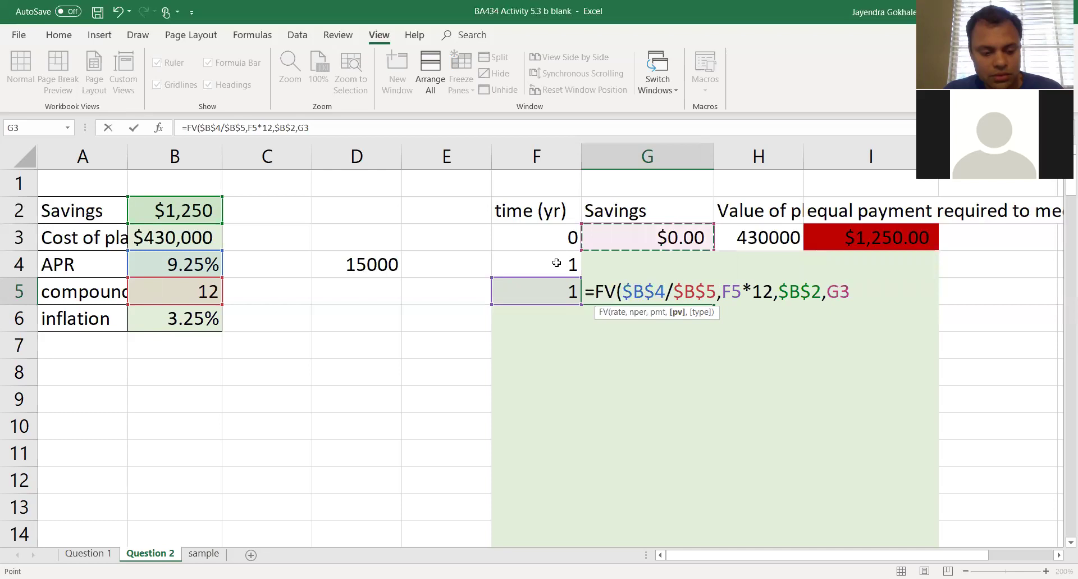
key(F4)
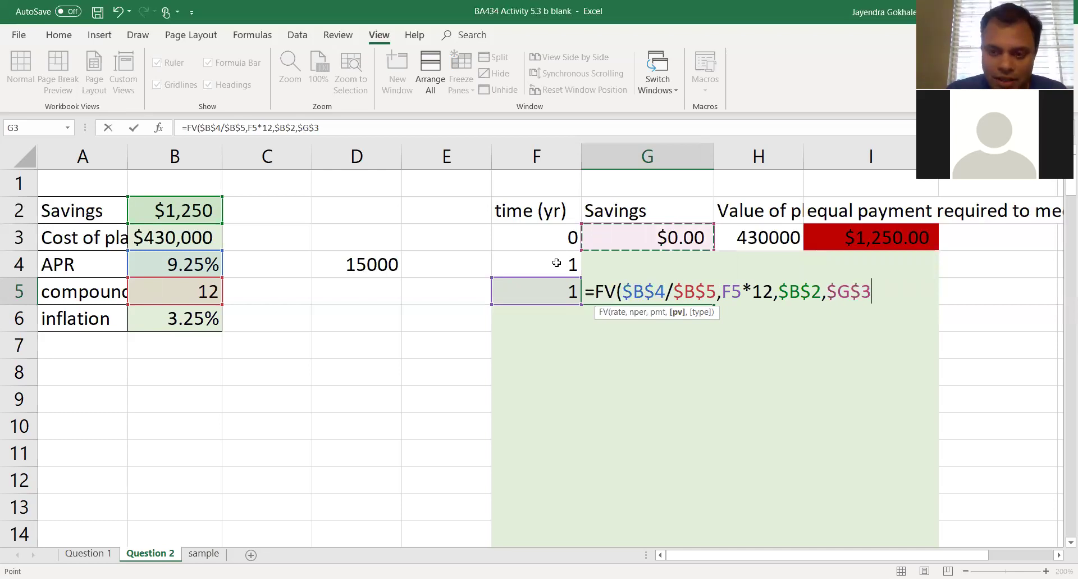
text(,0)
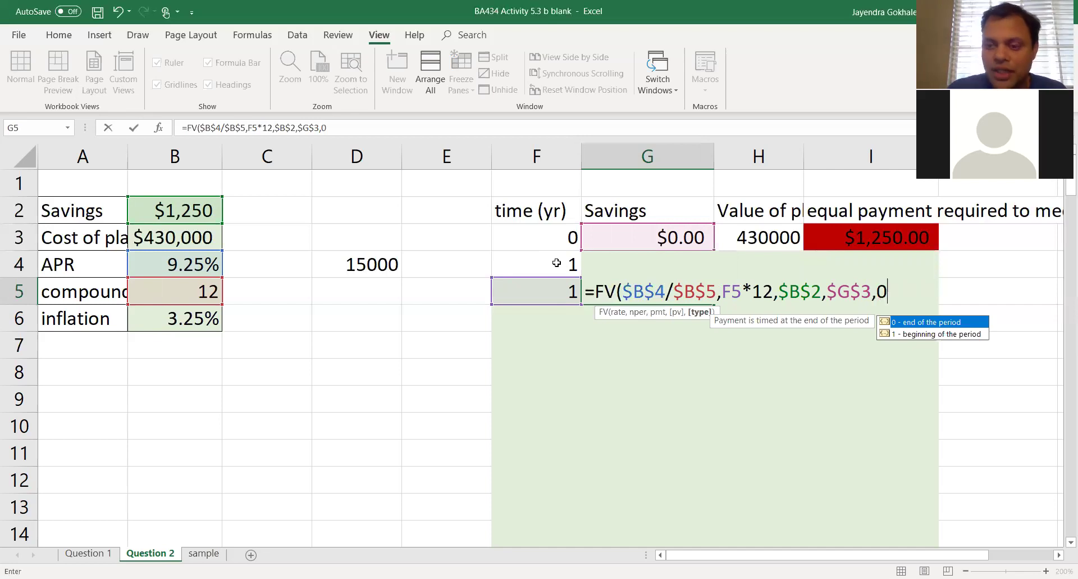
key(Escape)
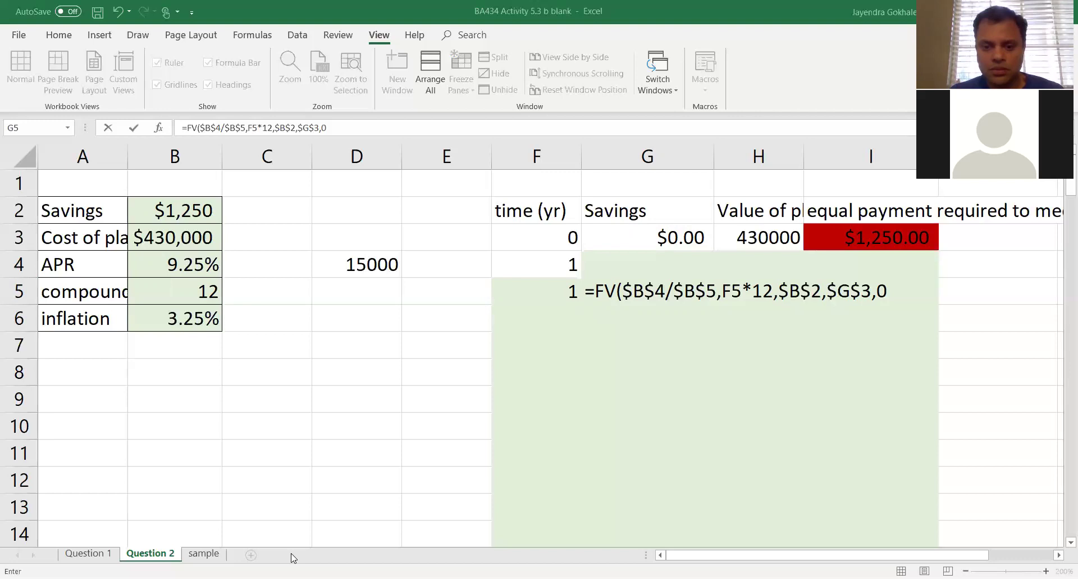
key(Escape)
Change the payment argument in G4's FV formula to -$B$2, giving =FV($B$4/12,F4*12,-$B$2,0,0)
key(Up)
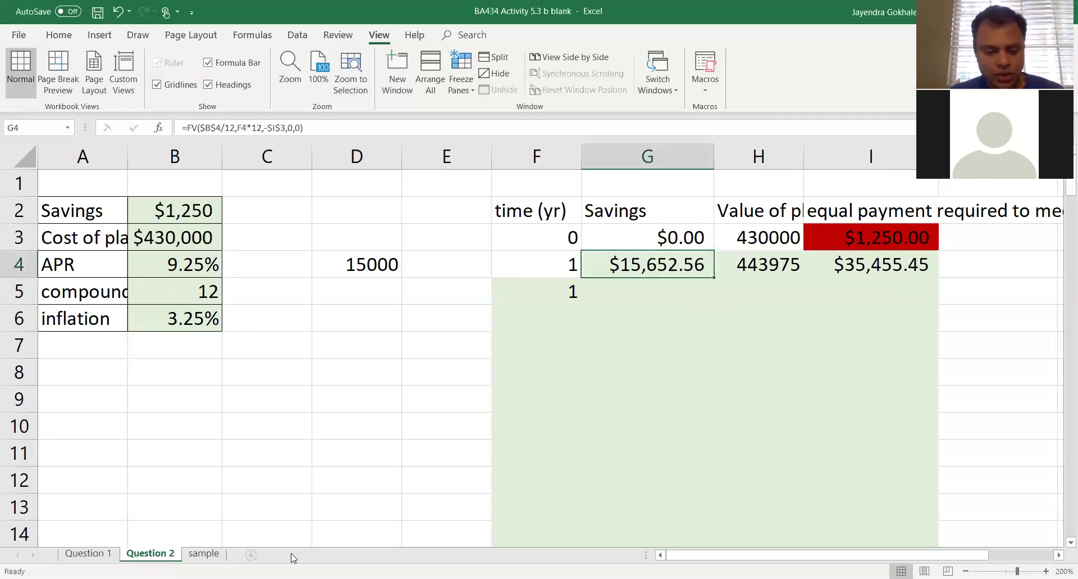
key(F2)
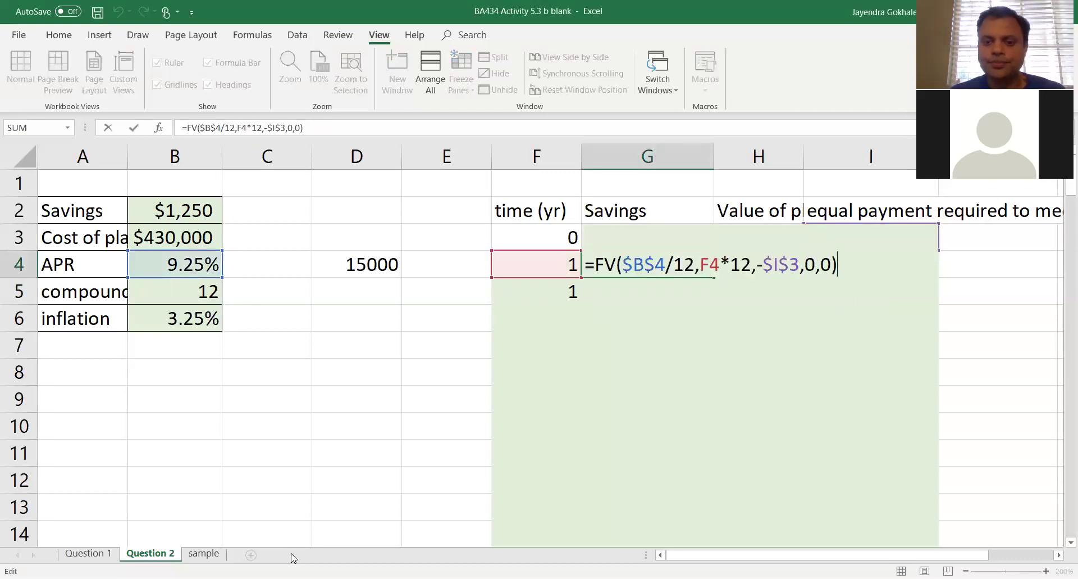
key(Left)
key(Left)
key(Left)
key(Left)
key(Left)
key(Left)
key(Left)
key(Left)
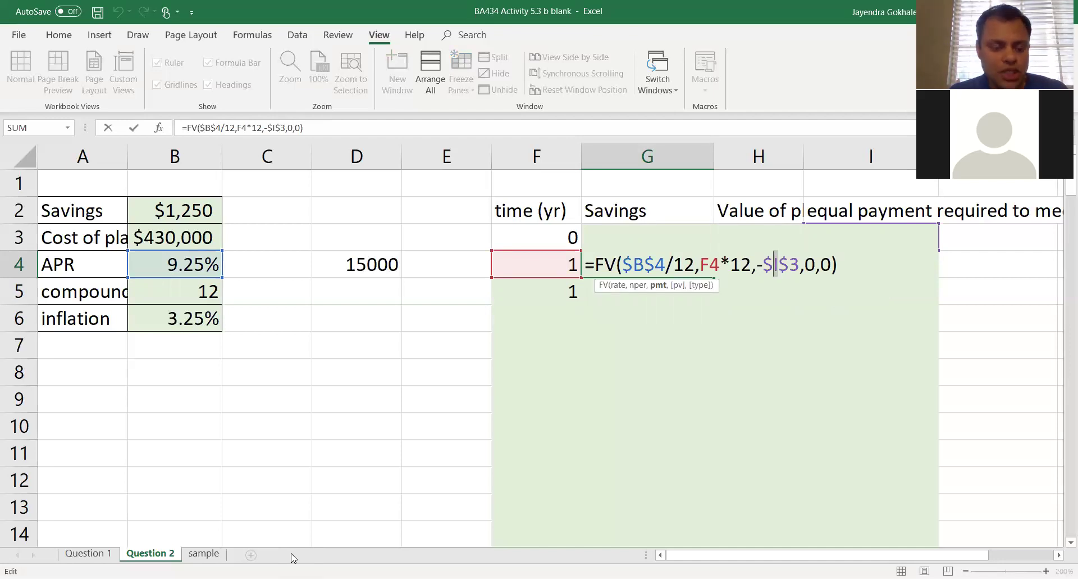
key(Delete)
text(B)
key(Right)
key(shift+Right)
text(2)
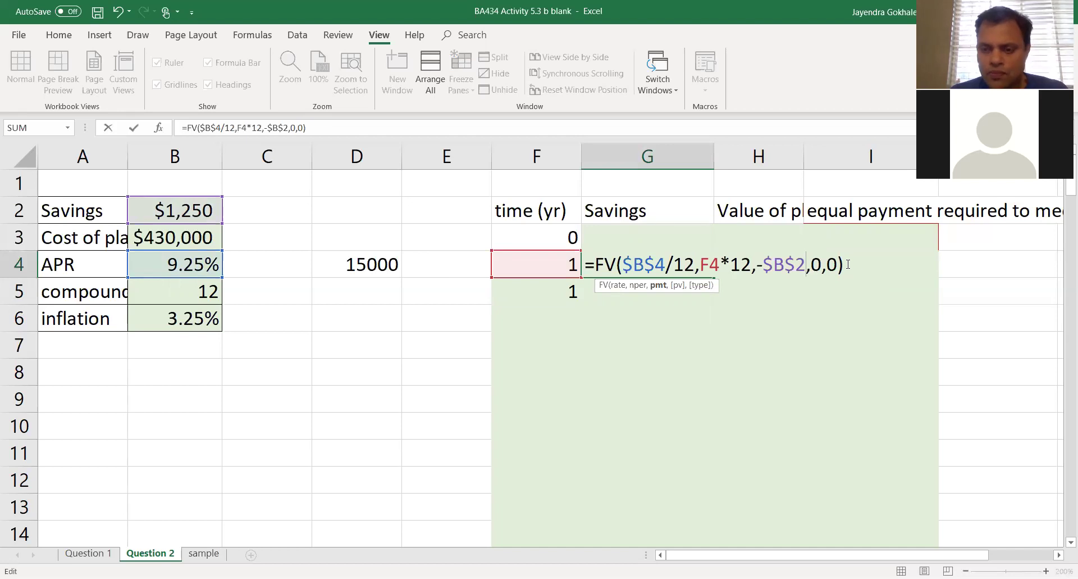
click(848, 264)
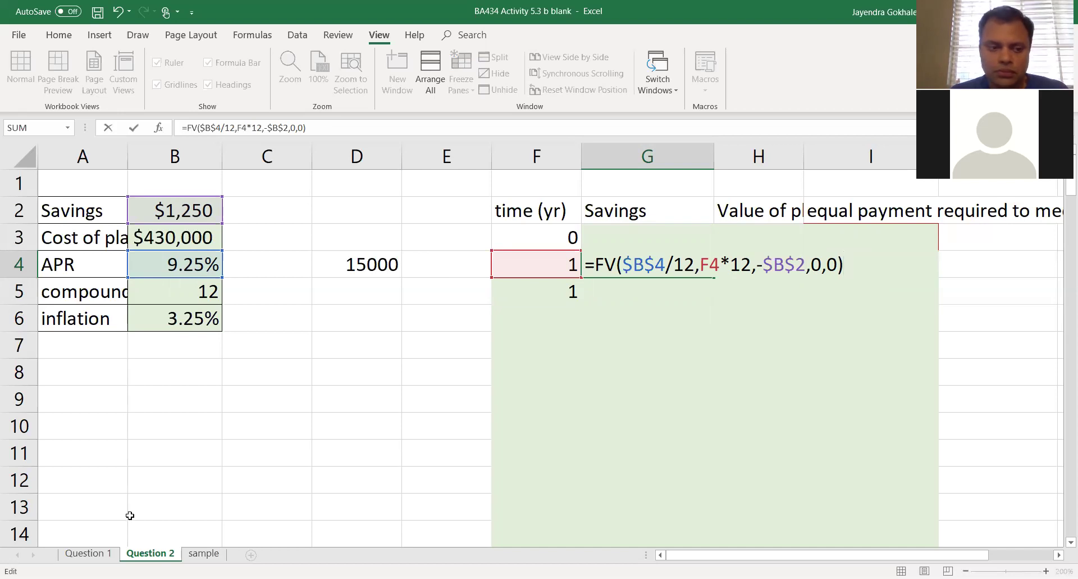
key(Return)
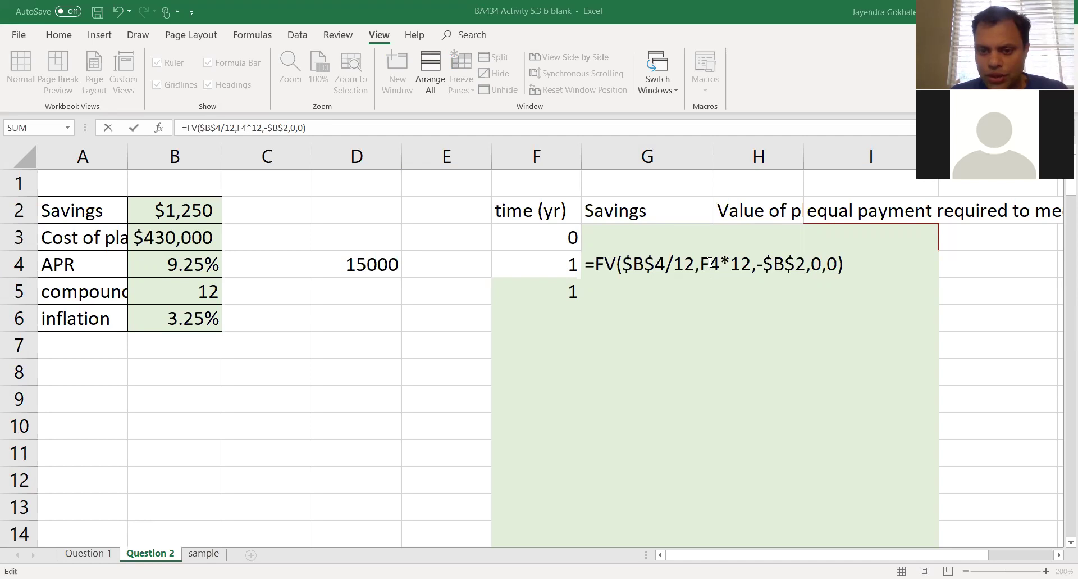
key(F2)
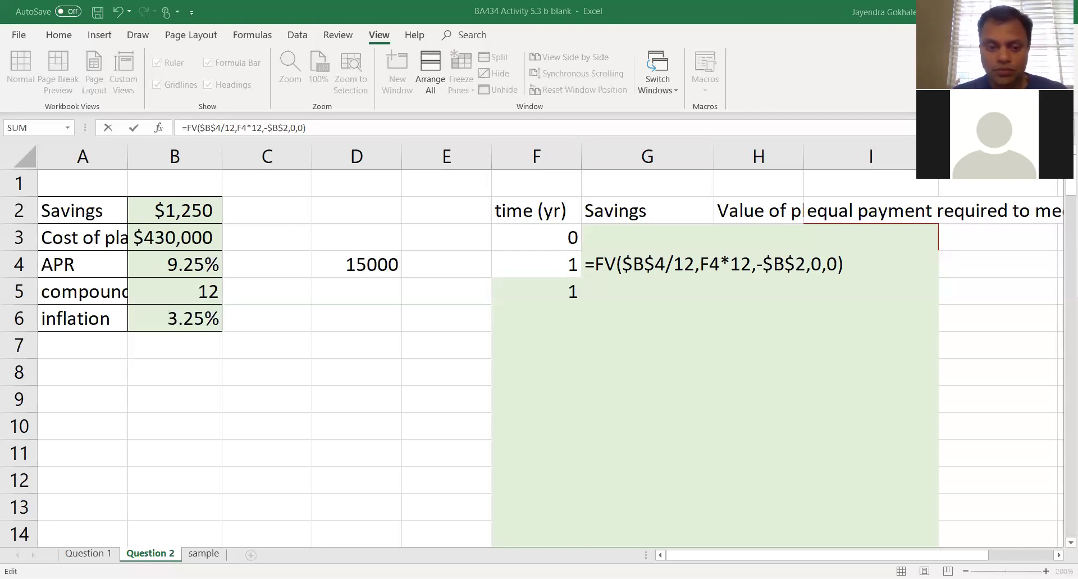
key(Return)
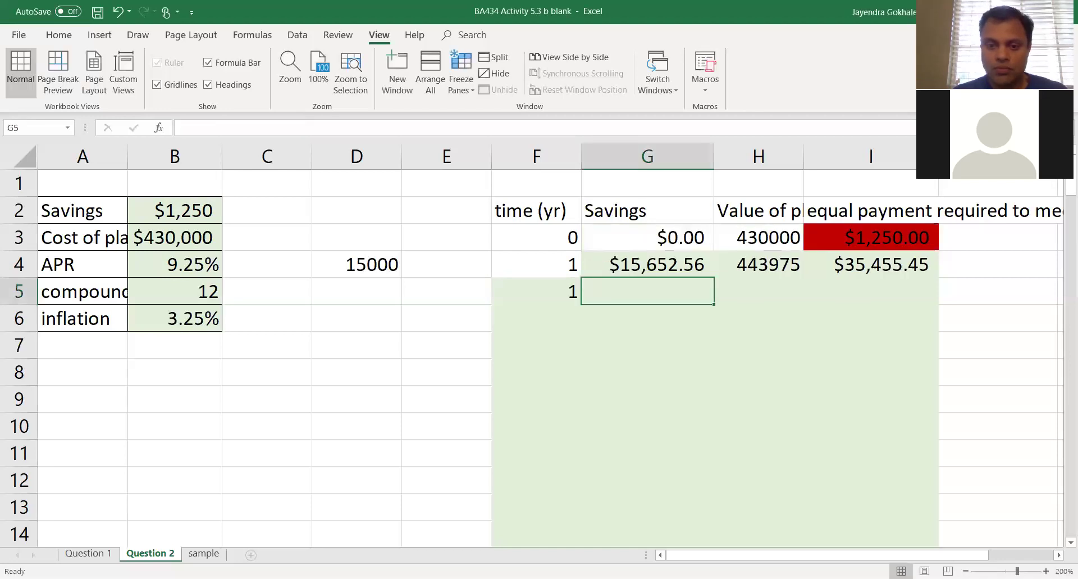
Replace the time in F5 with a formula that adds 1 to the year above, =F4+1
click(537, 291)
text(=)
key(Up)
text(+1)
key(Return)
Clear the year 1 plane value formula from H4
key(Up)
key(Right)
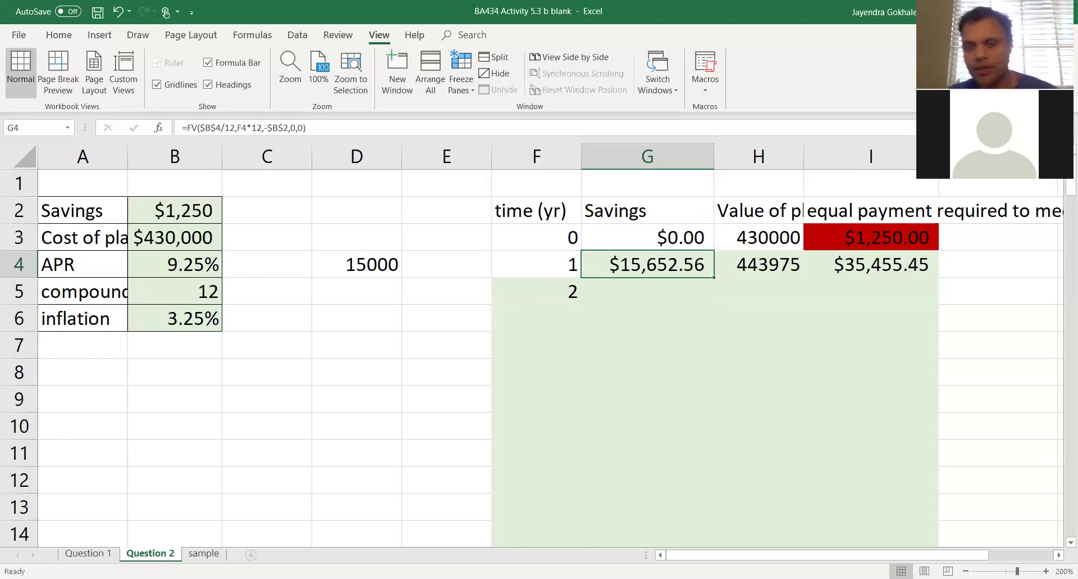
key(Right)
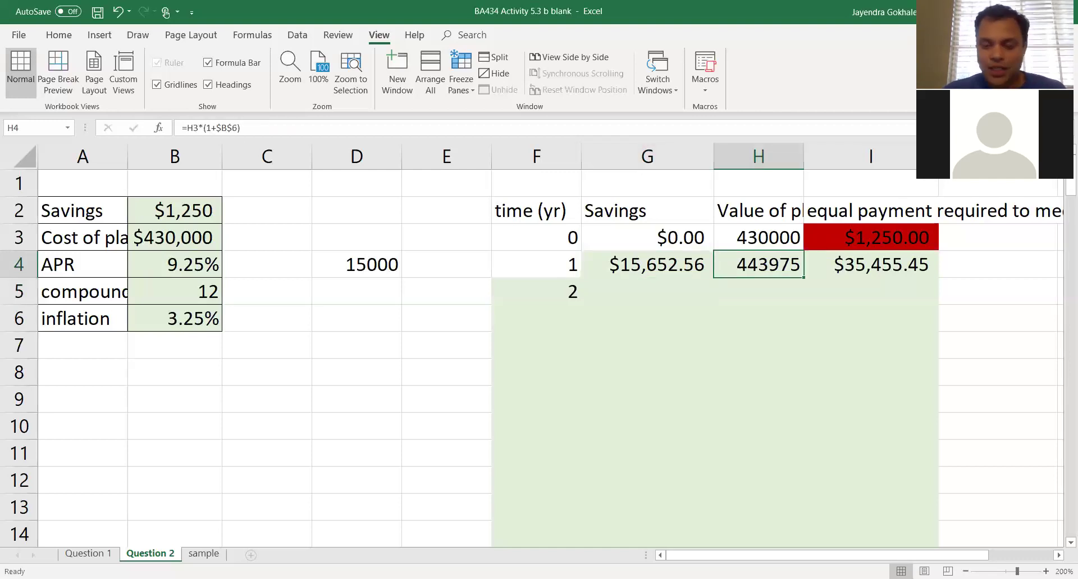
key(Delete)
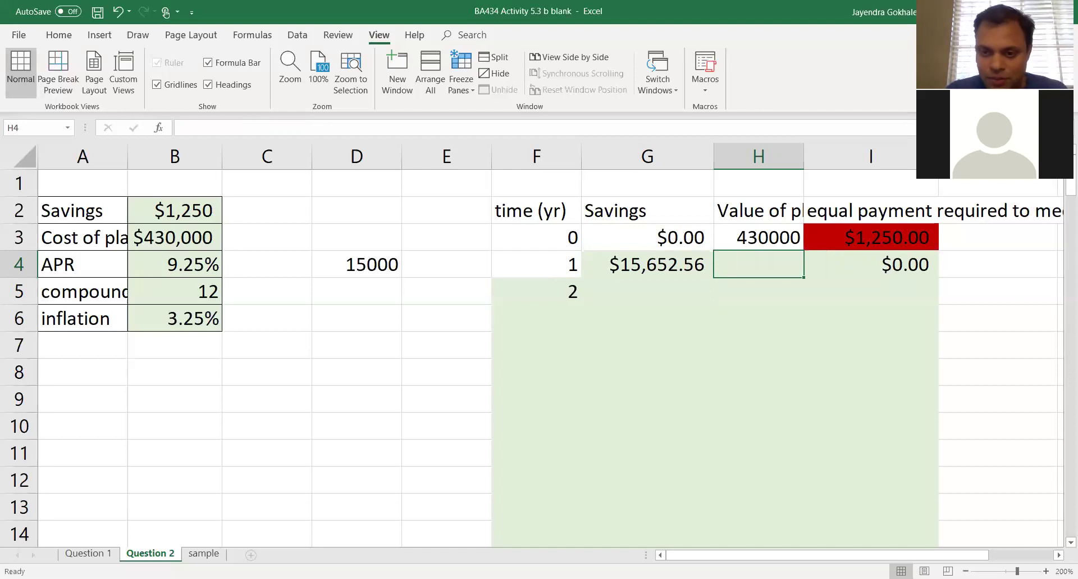
key(Up)
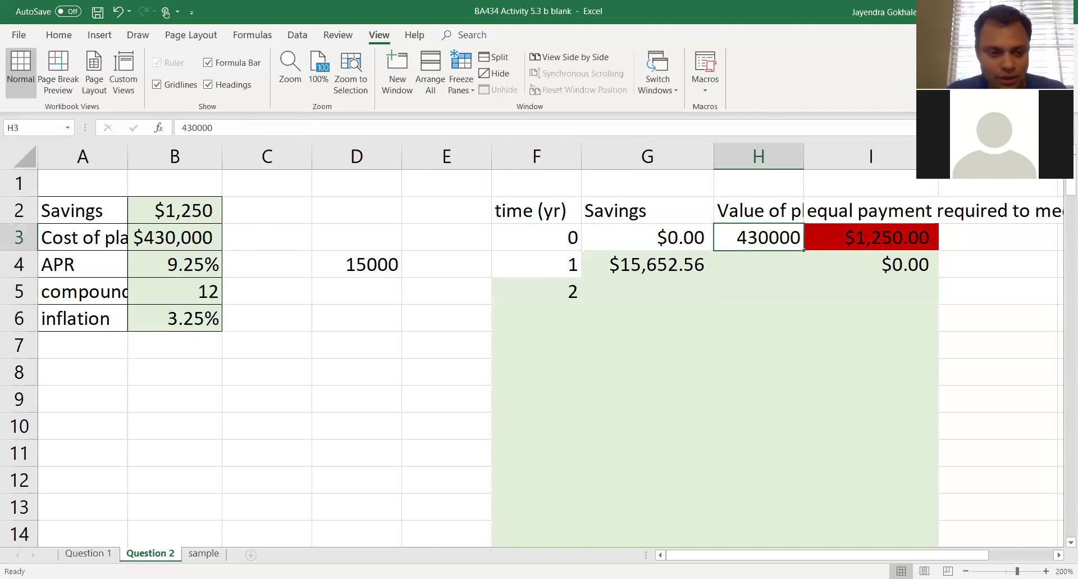
key(Down)
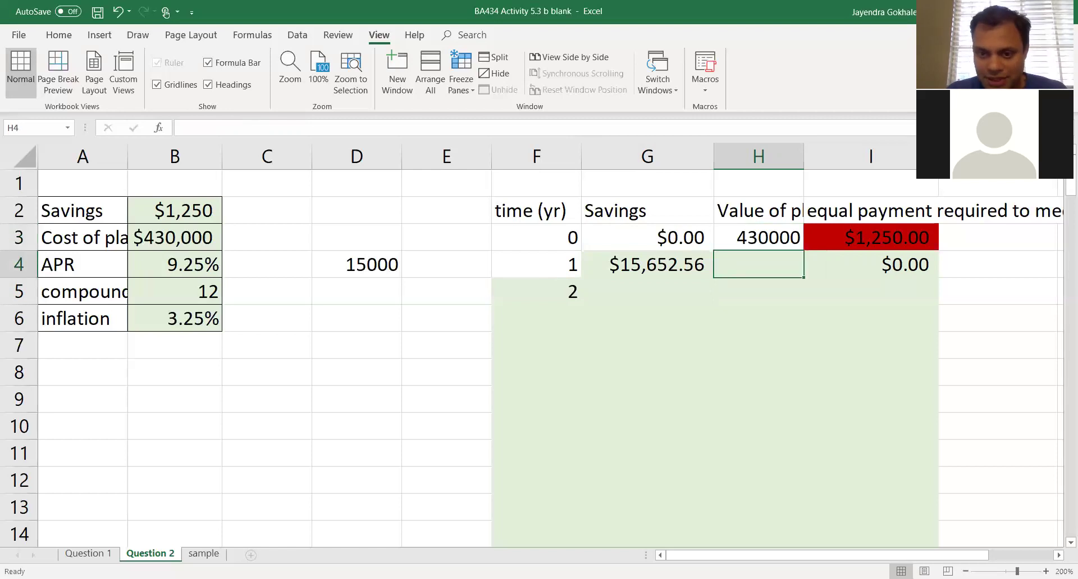
Begin a formula in H4 that multiplies the year 0 plane value by one plus a rate, =H3*(1+
text(=)
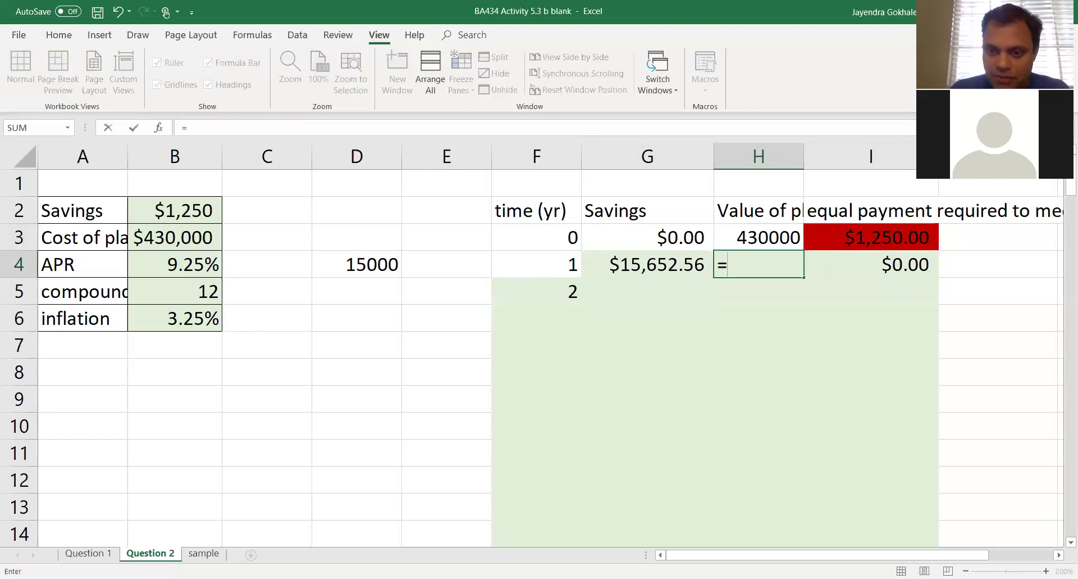
key(Up)
text(*()
key(Left)
key(Left)
key(Left)
key(Left)
key(Left)
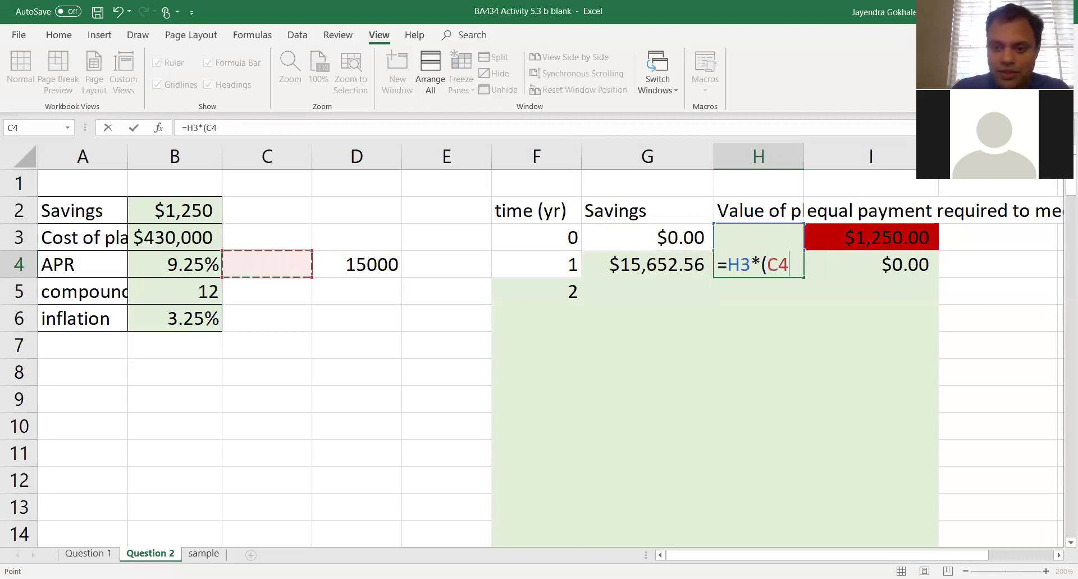
key(BackSpace)
key(BackSpace)
text(1+)
Complete H4's formula with the inflation rate as the absolute reference $B$6, giving =H3*(1+$B$6)
key(Left)
key(Left)
key(Left)
key(Left)
key(Left)
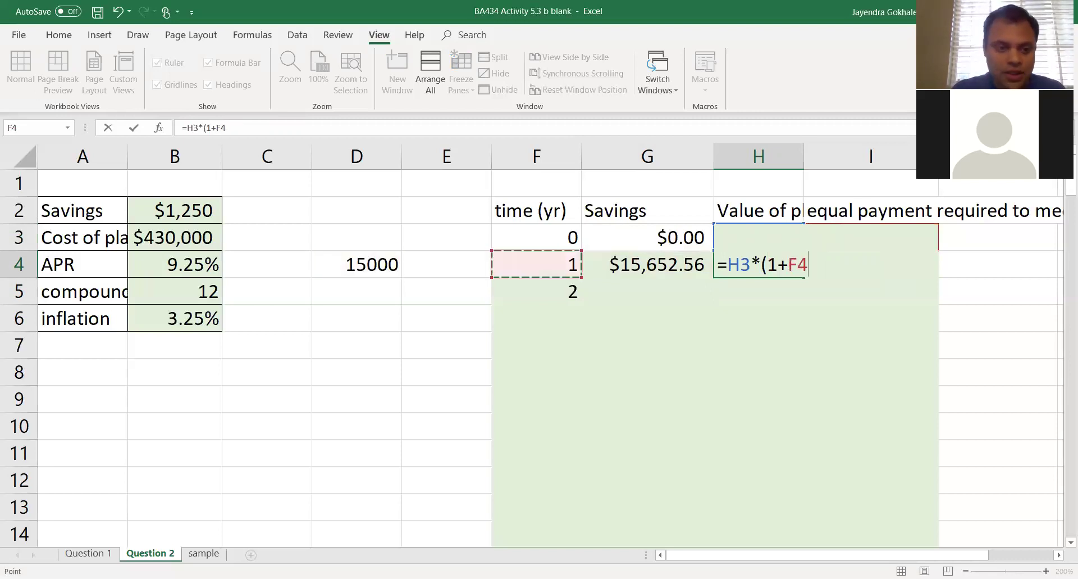
key(Left)
key(Down)
key(Down)
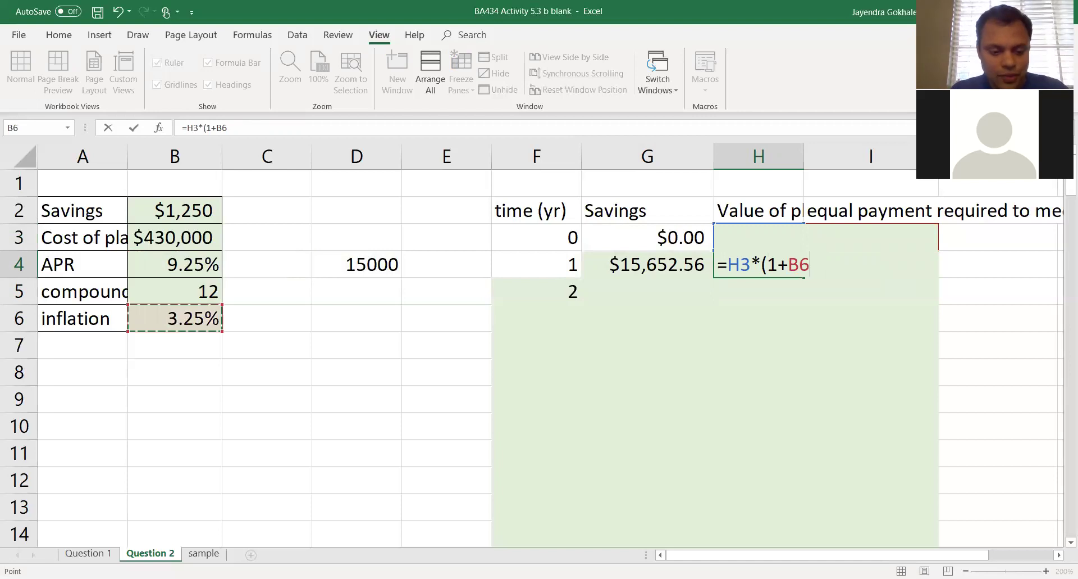
key(F4)
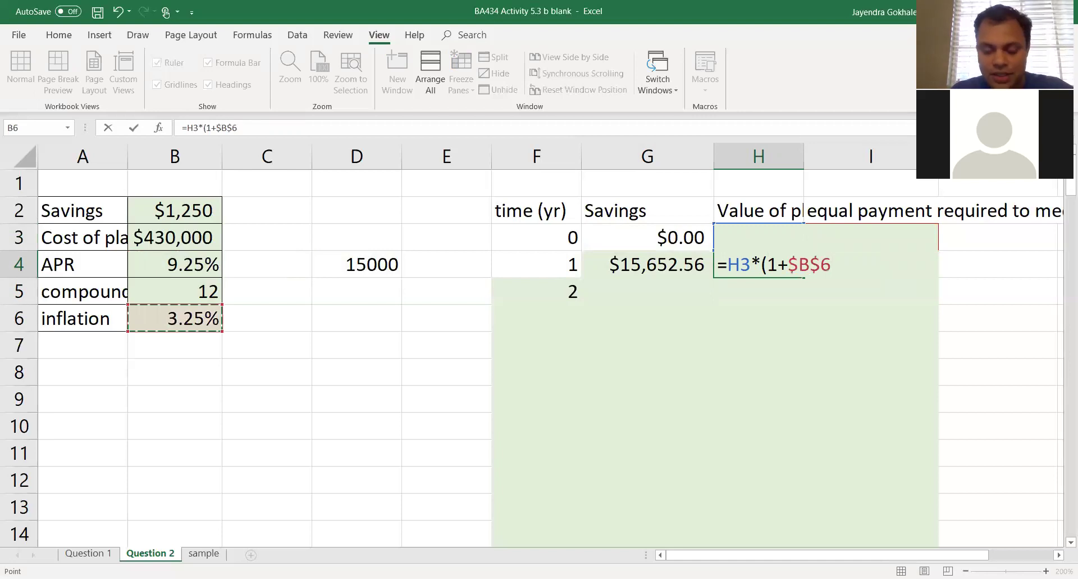
text())
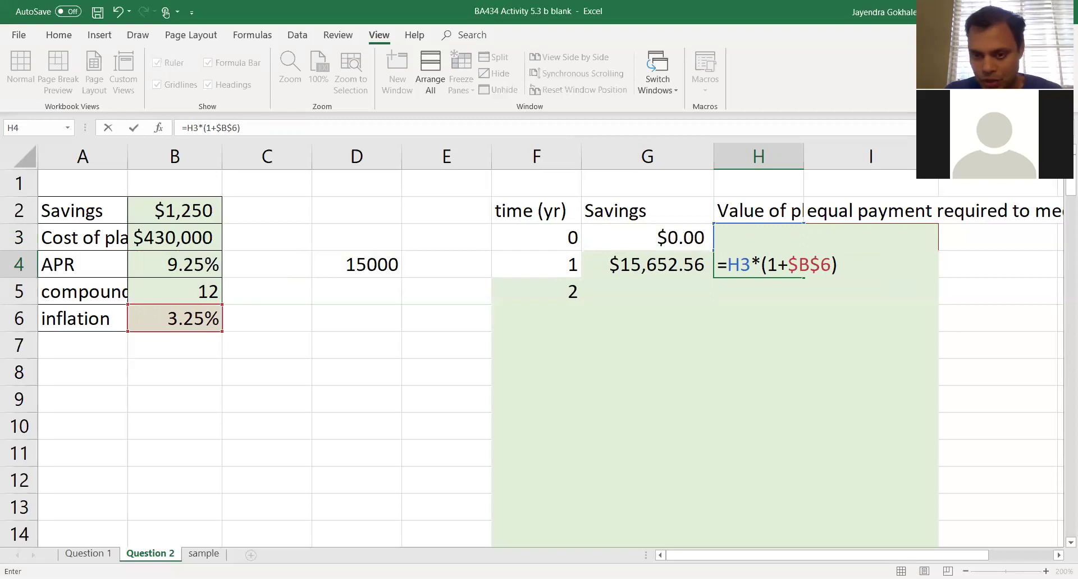
key(Left)
key(Left)
key(Left)
key(Right)
key(Right)
key(Right)
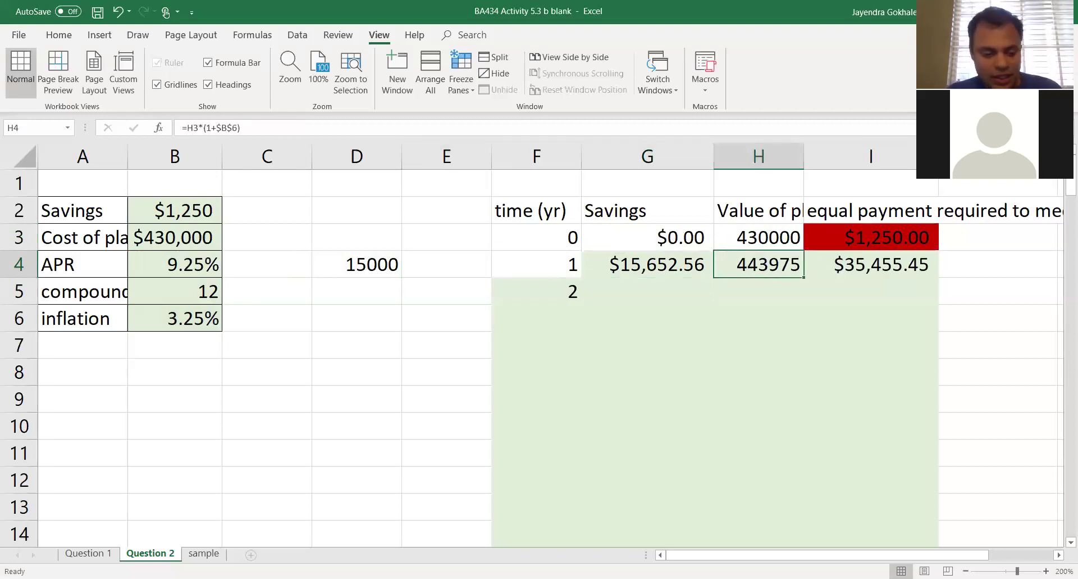
Examine the H3 and $B$6 references in H4's plane value formula
key(F2)
key(Left)
key(Left)
key(Left)
key(Left)
key(Left)
key(Left)
key(Left)
key(Left)
key(Left)
key(Left)
key(Left)
key(Right)
key(Right)
key(Left)
key(Left)
key(shift+Right)
key(shift+Right)
key(shift+Right)
key(Left)
key(Right)
key(Right)
key(Right)
key(Right)
key(Right)
key(Right)
key(Right)
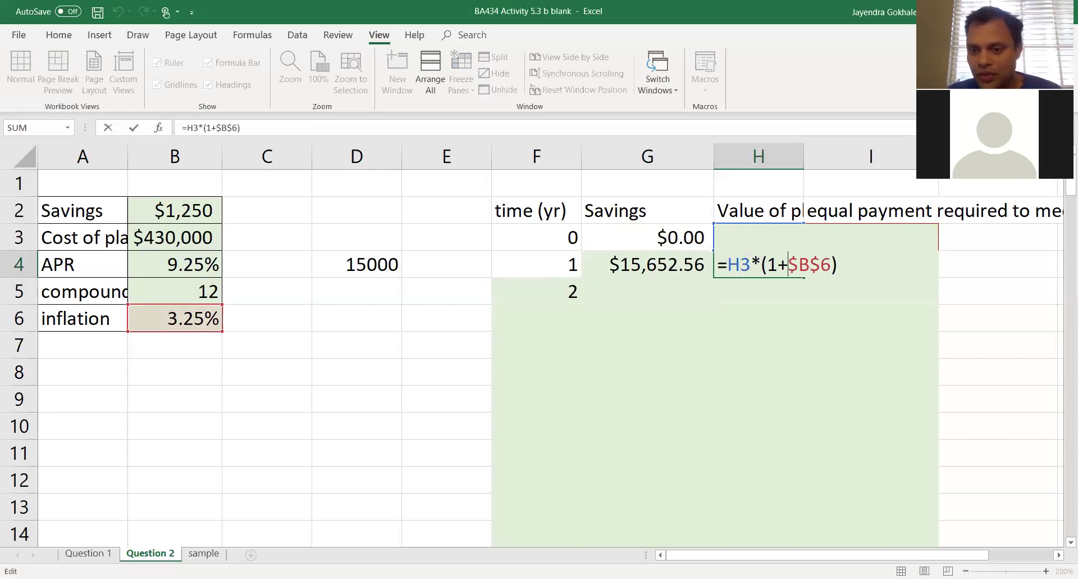
key(shift+Right)
key(shift+Right)
key(shift+Right)
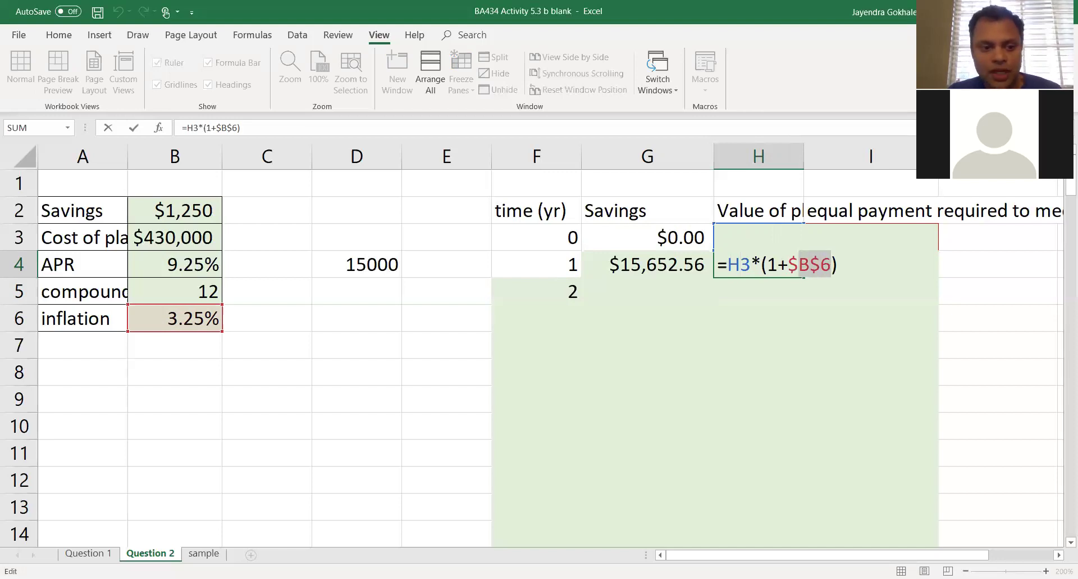
key(Right)
key(Right)
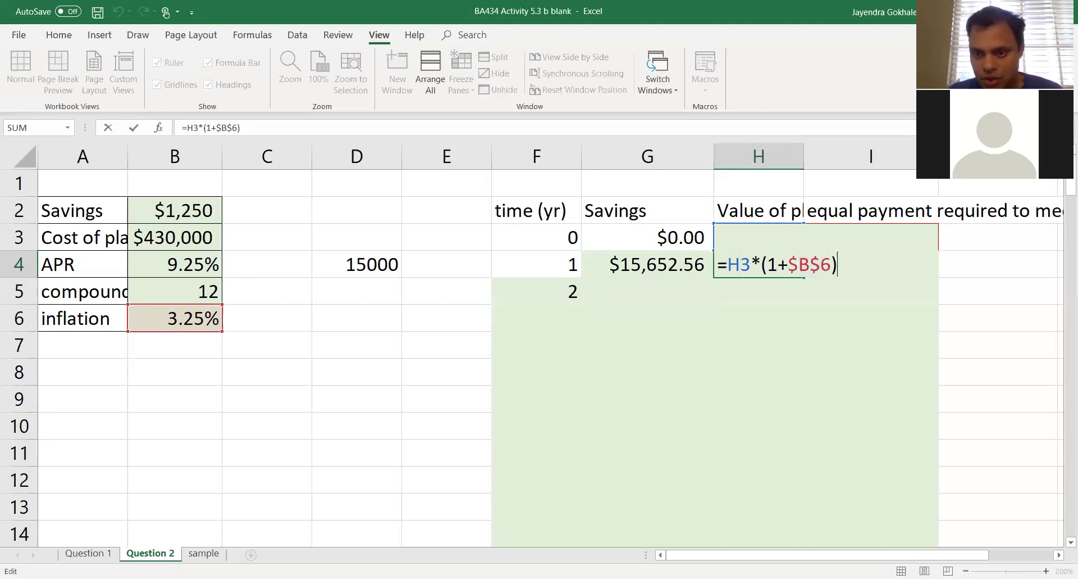
key(Return)
key(Up)
key(Up)
click(759, 264)
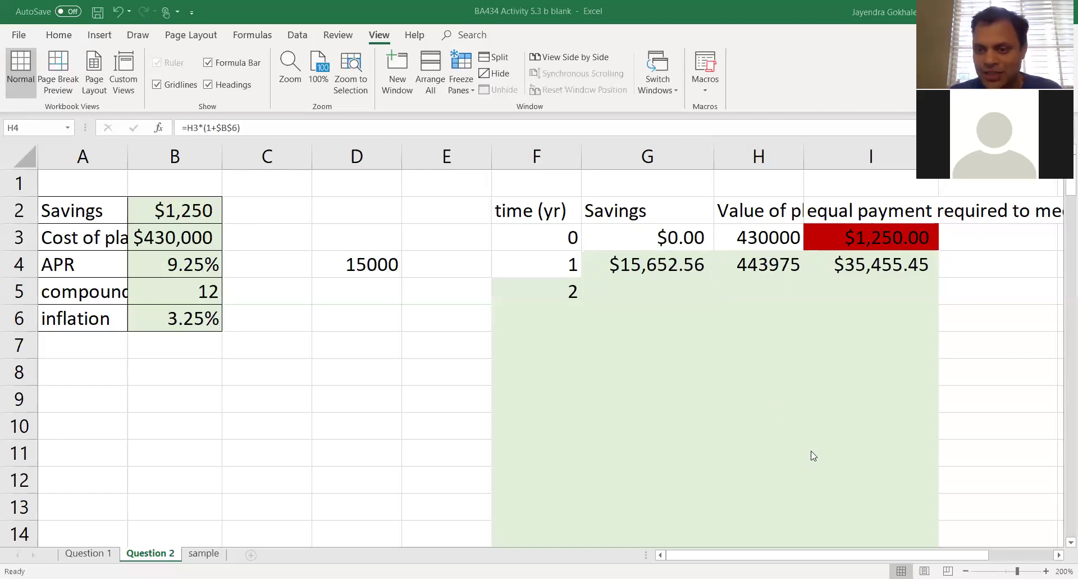
Examine the PMT formula in I4 and the empty cells beside it in row 4
click(871, 269)
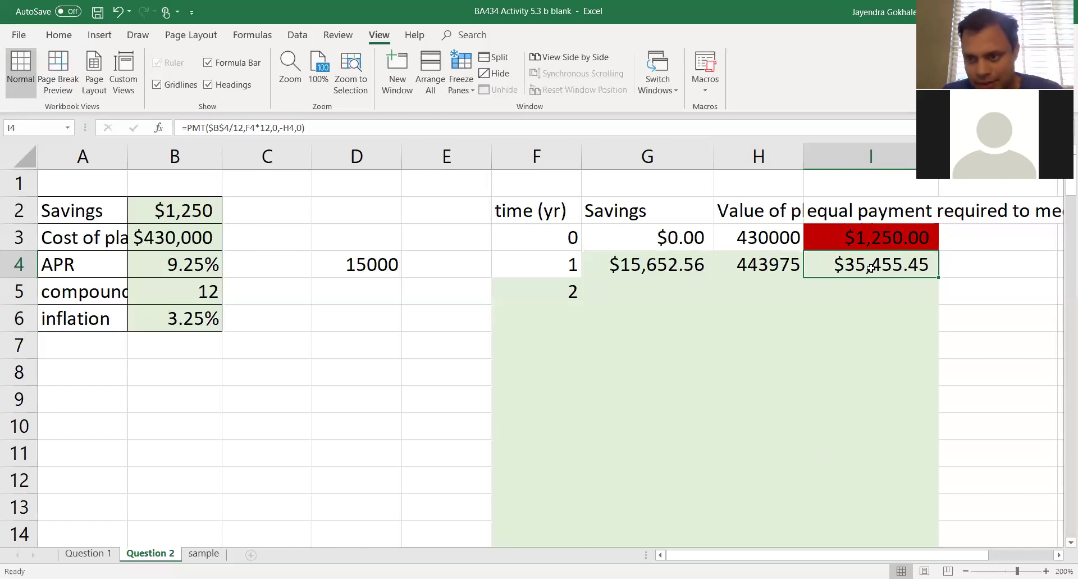
key(Right)
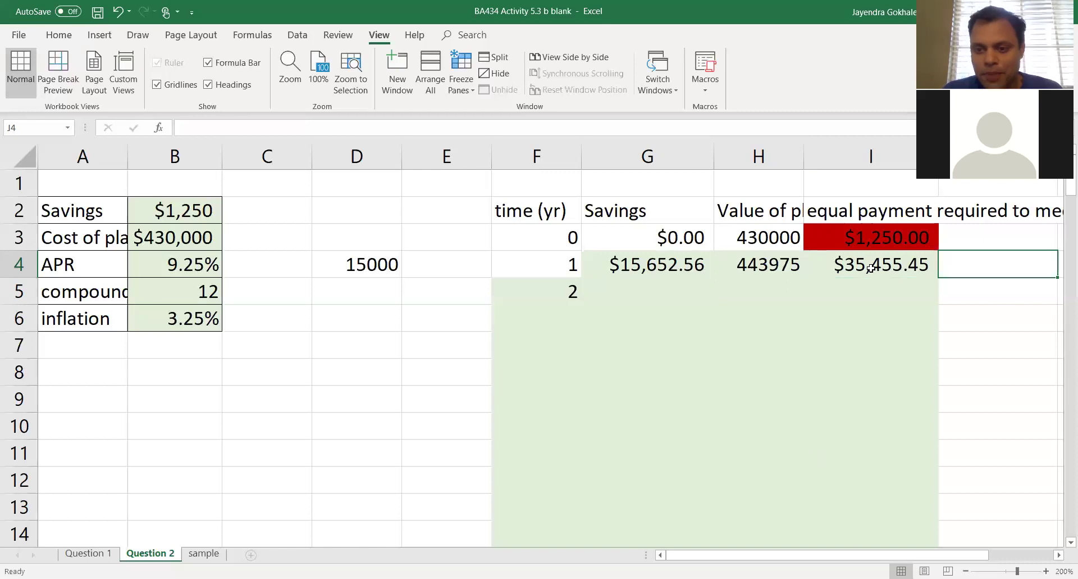
key(Right)
key(Left)
key(Left)
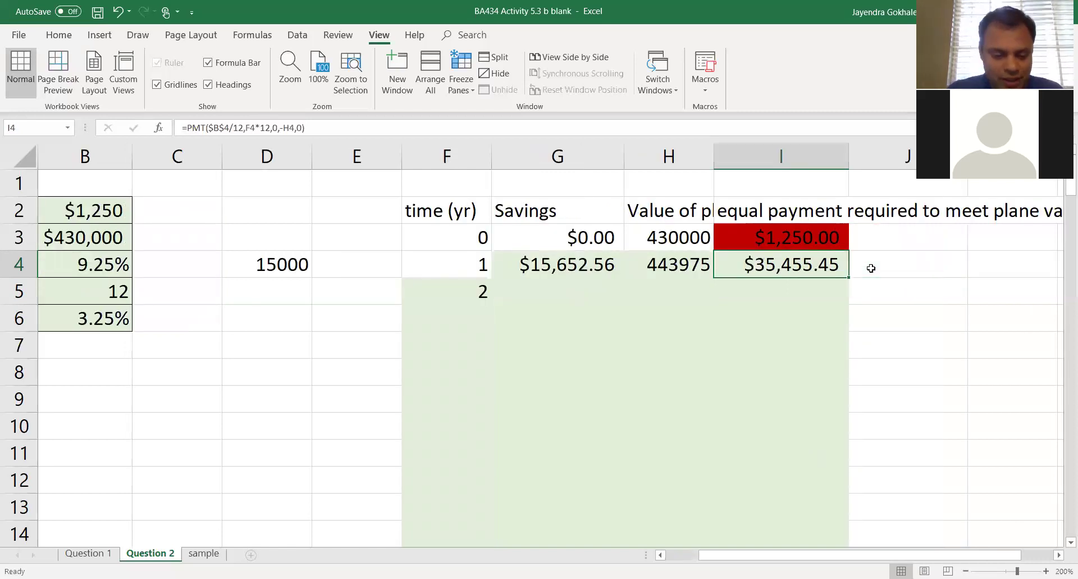
key(Down)
key(Up)
key(Right)
key(Right)
key(Left)
key(Right)
key(Right)
key(Left)
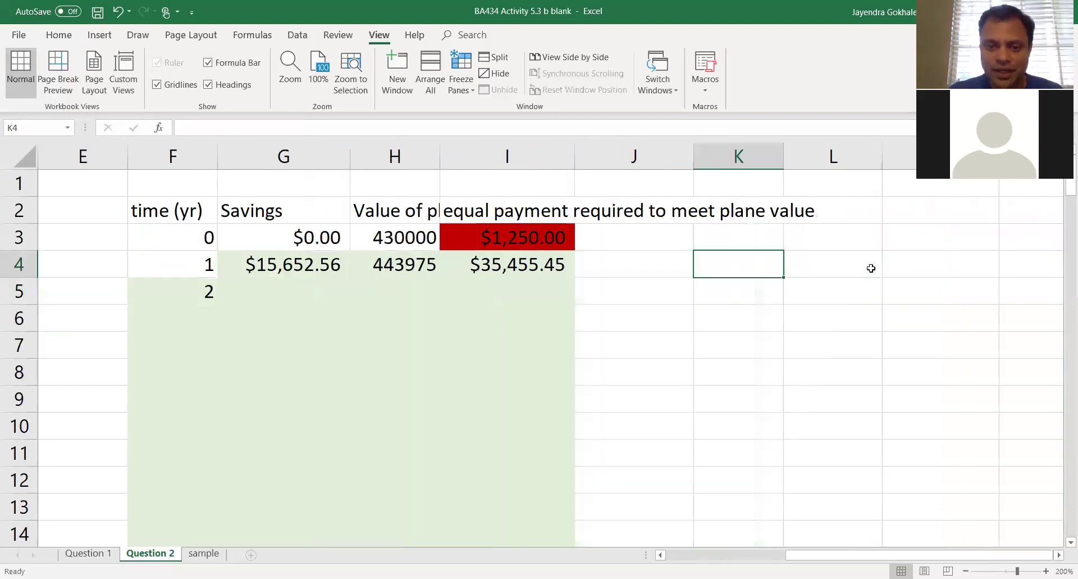
Begin a PMT formula in J4 with the APR divided by 12, B4/12, as the rate
key(Left)
text(=)
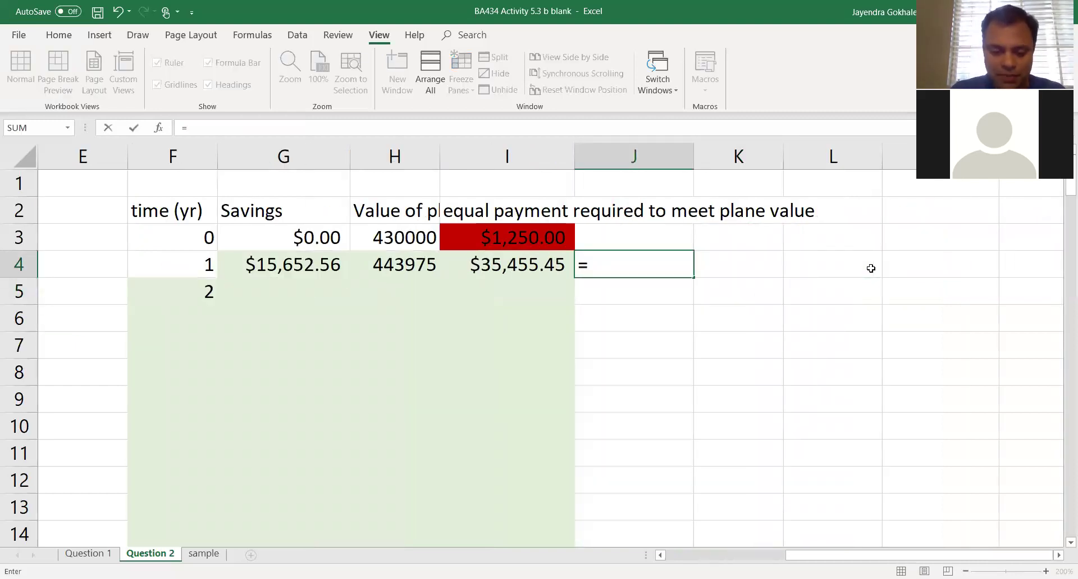
text(PMT()
key(Left)
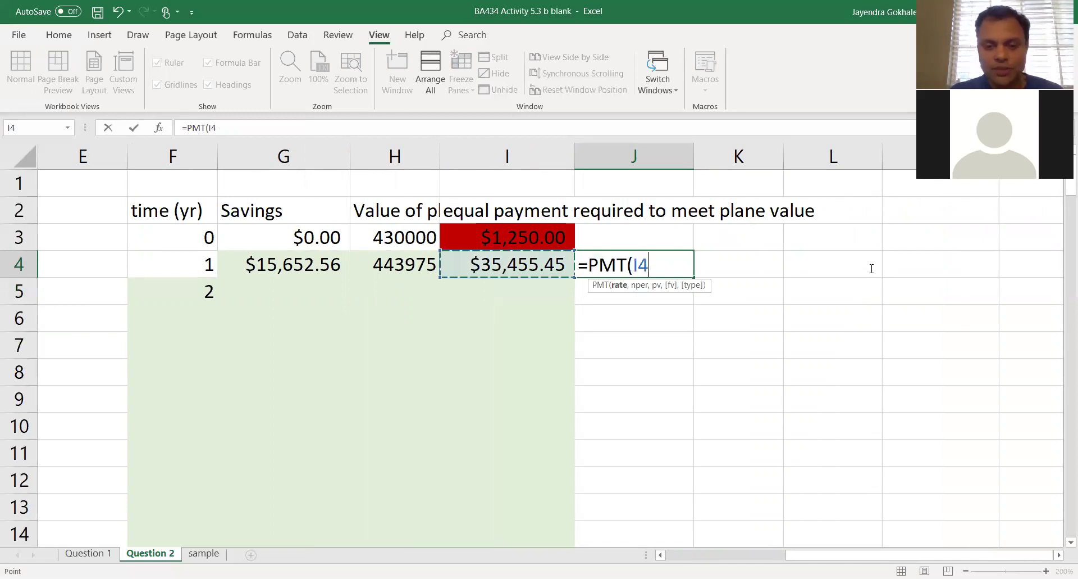
key(Left)
key(Left)
key(Left)
key(Left)
key(Left)
key(Left)
key(Left)
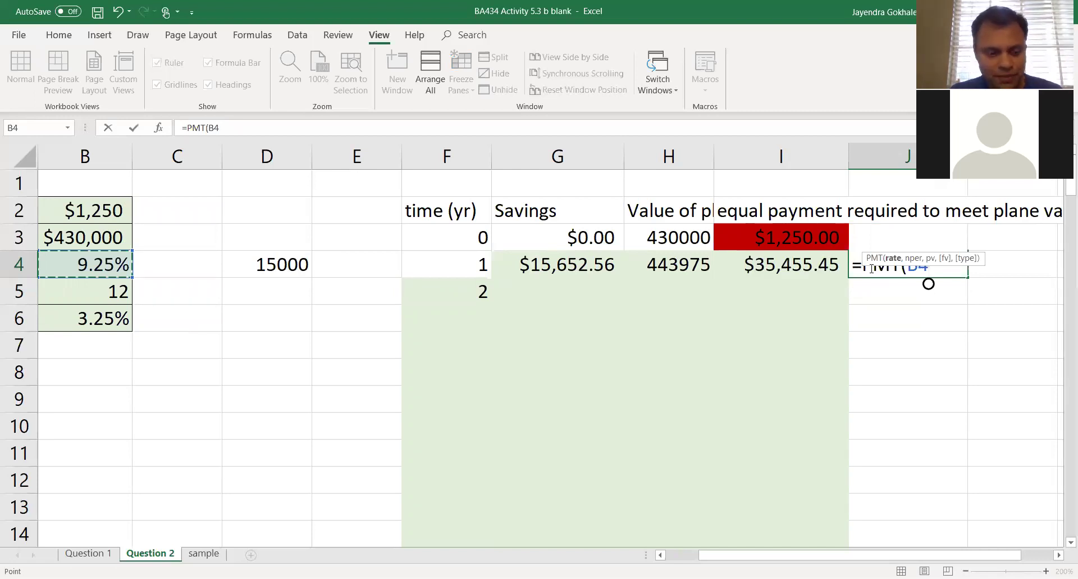
text(/12)
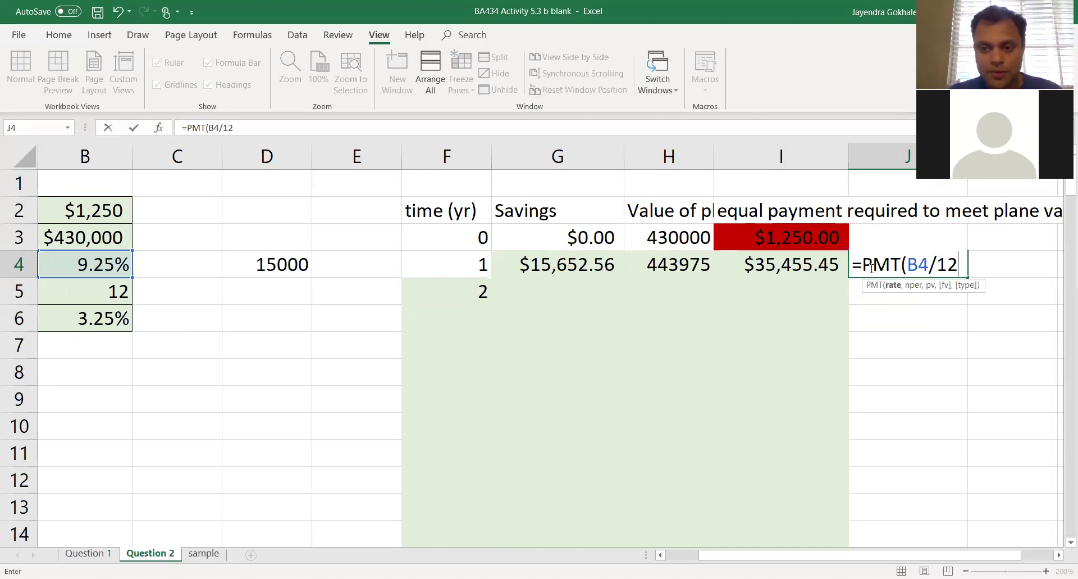
Remove the B4/12 rate argument and opening parenthesis from the PMT formula in J4
key(BackSpace)
key(BackSpace)
key(BackSpace)
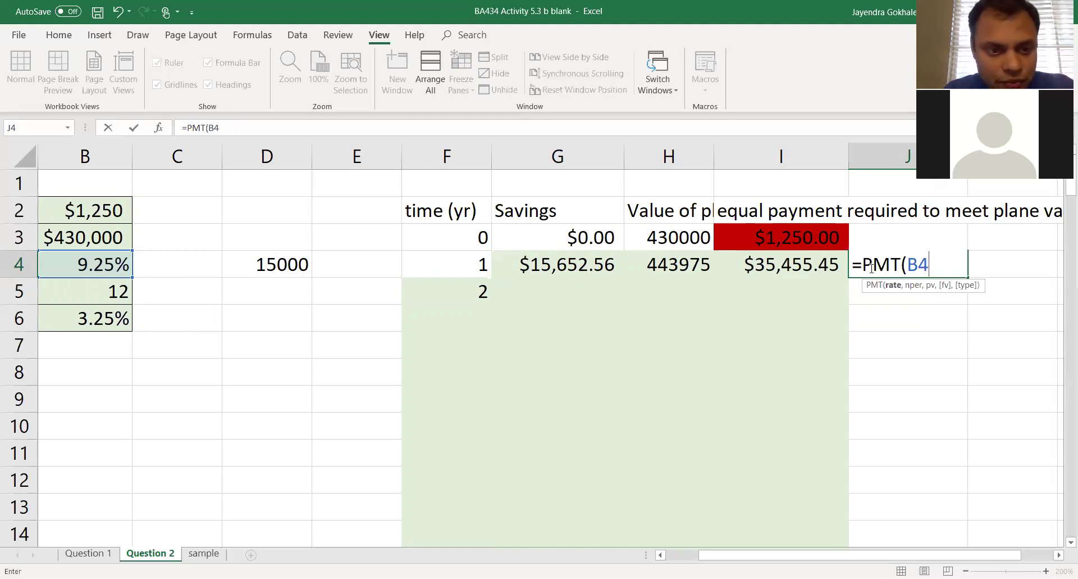
key(Return)
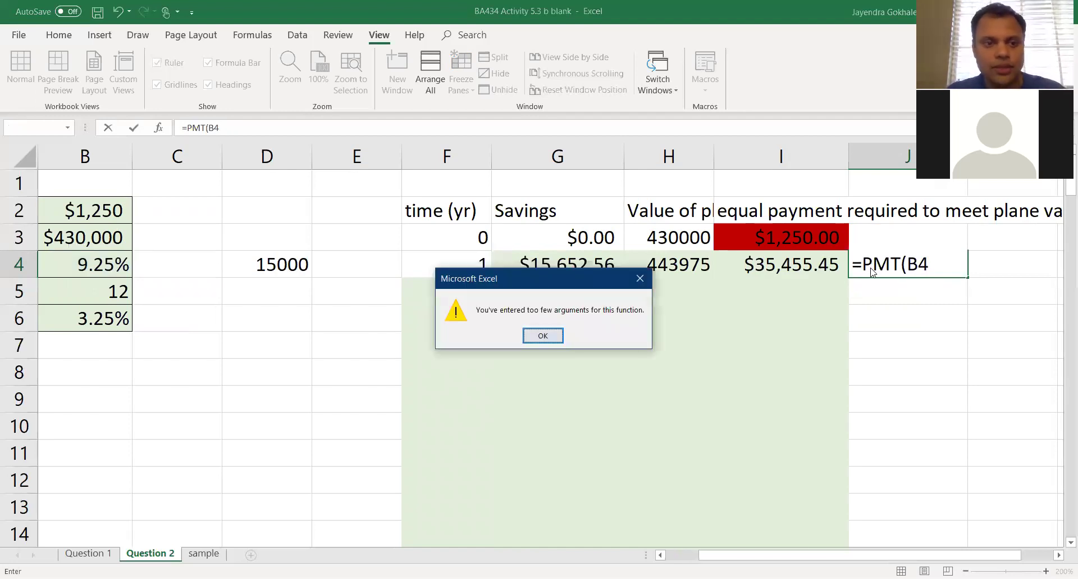
key(Return)
key(BackSpace)
key(BackSpace)
key(BackSpace)
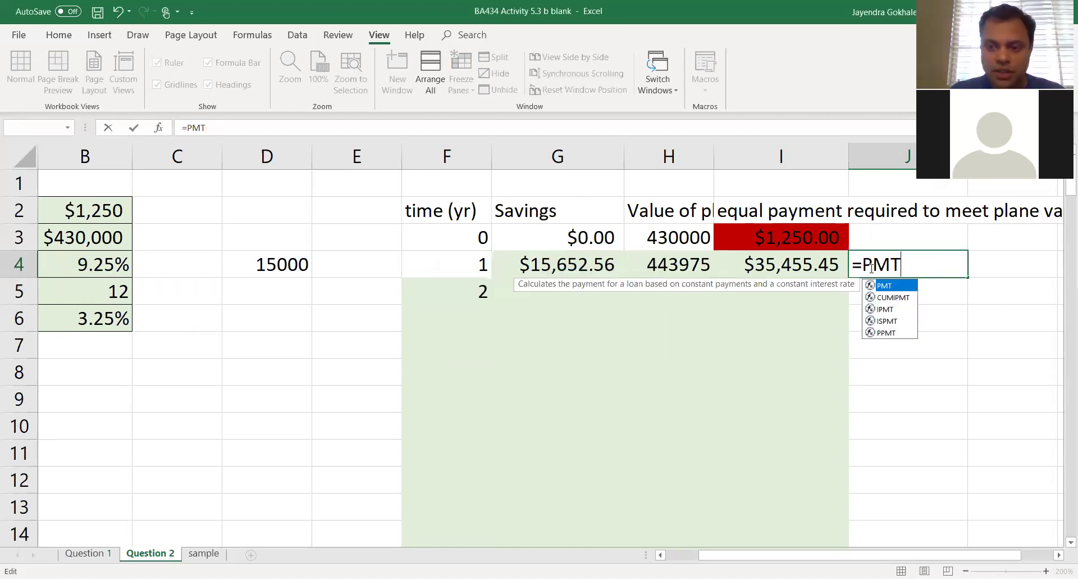
Enter the rate of J4's PMT formula as the absolute APR reference divided by 12, $B$4/12
text(()
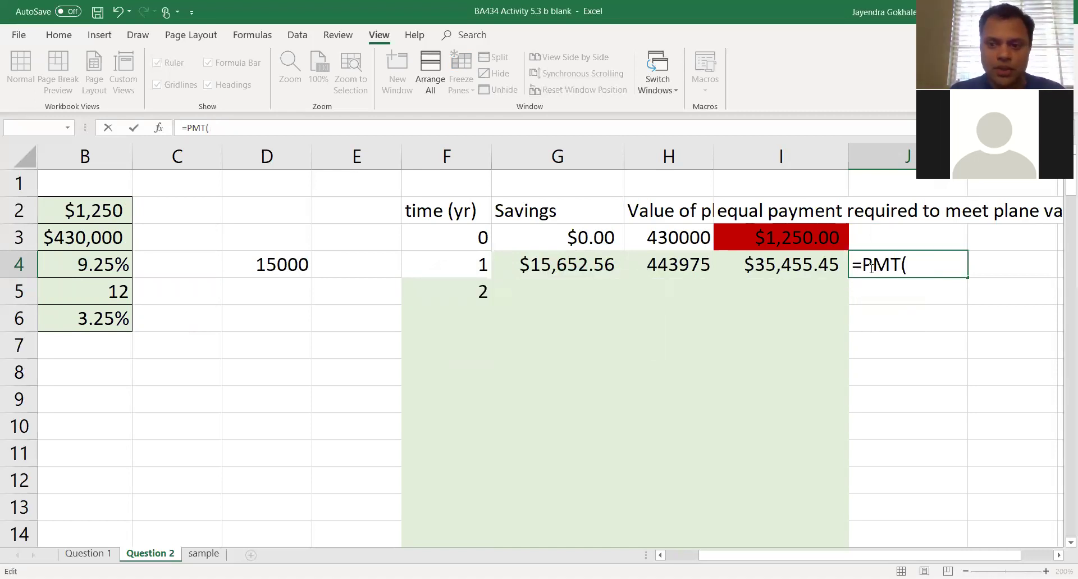
key(F2)
key(Left)
key(Left)
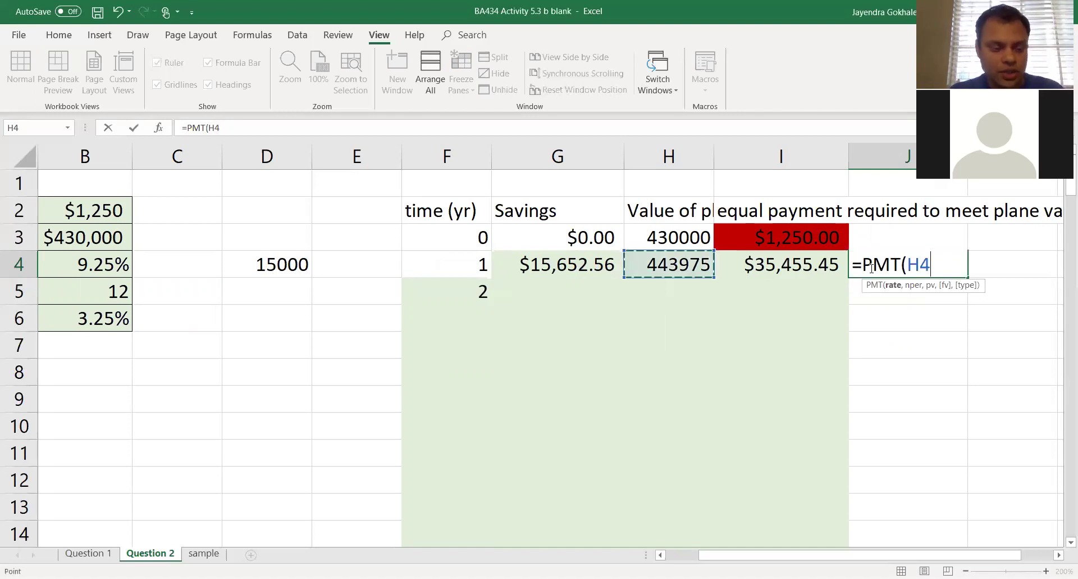
key(Left)
key(Left)
key(Left)
key(Left)
key(Left)
key(Left)
key(F4)
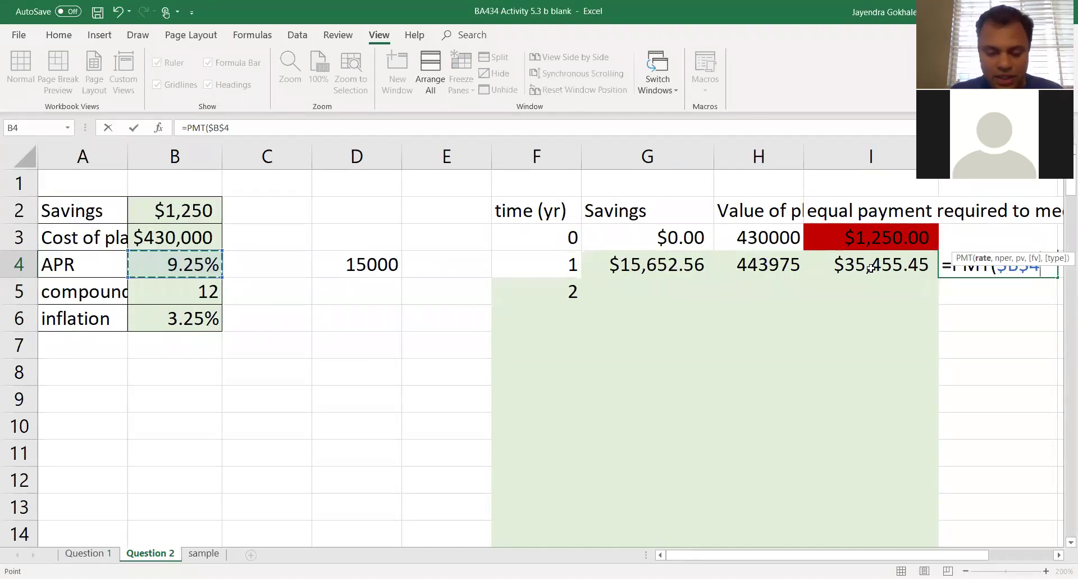
text(/12,)
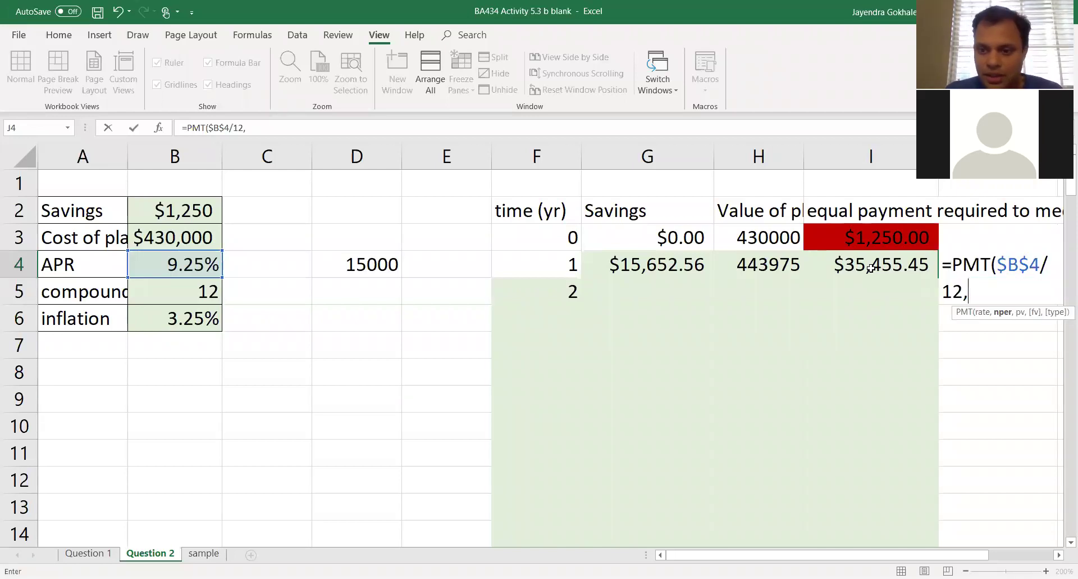
Enter the number of periods in J4's PMT formula as the year in F4 times 12, F4*12
key(Right)
key(Right)
key(Left)
key(Left)
key(Left)
key(Left)
key(Left)
key(Left)
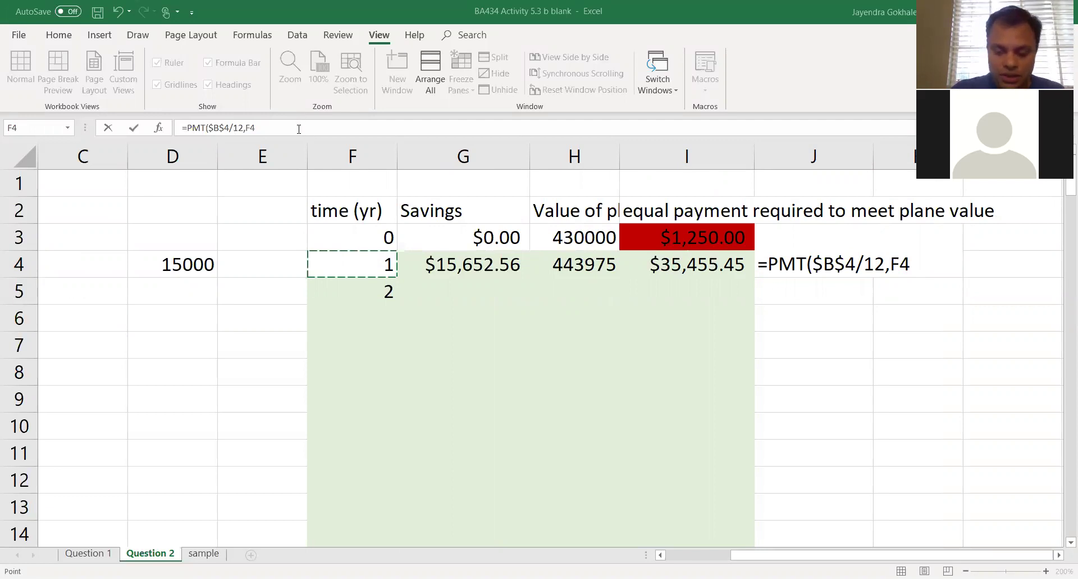
text(*12)
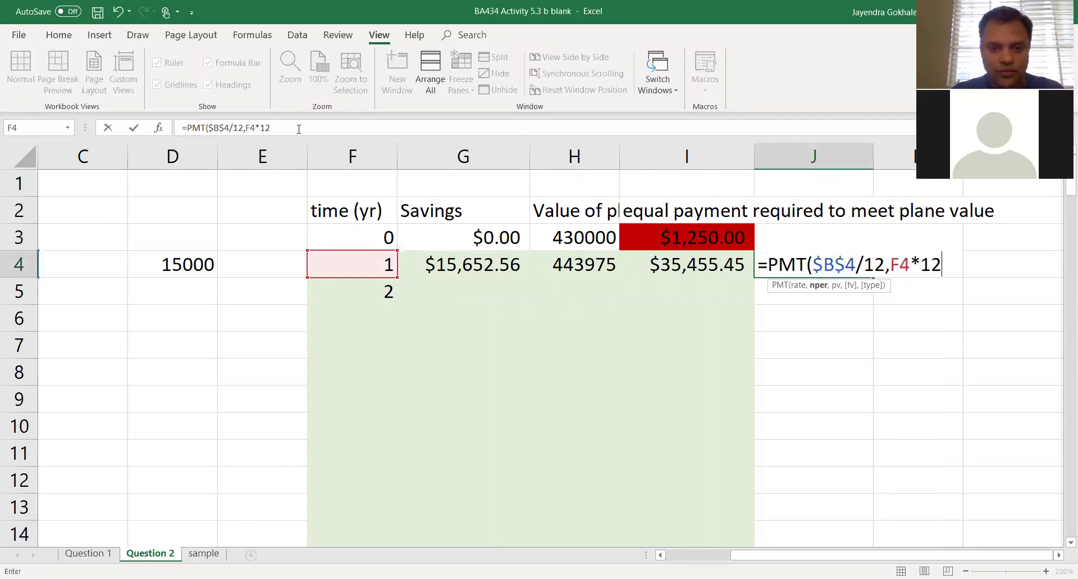
Finish J4's PMT arguments with present value 0, future value -H4 and type 0, giving =PMT($B$4/12,F4*12,0,-H4,0)
text(,)
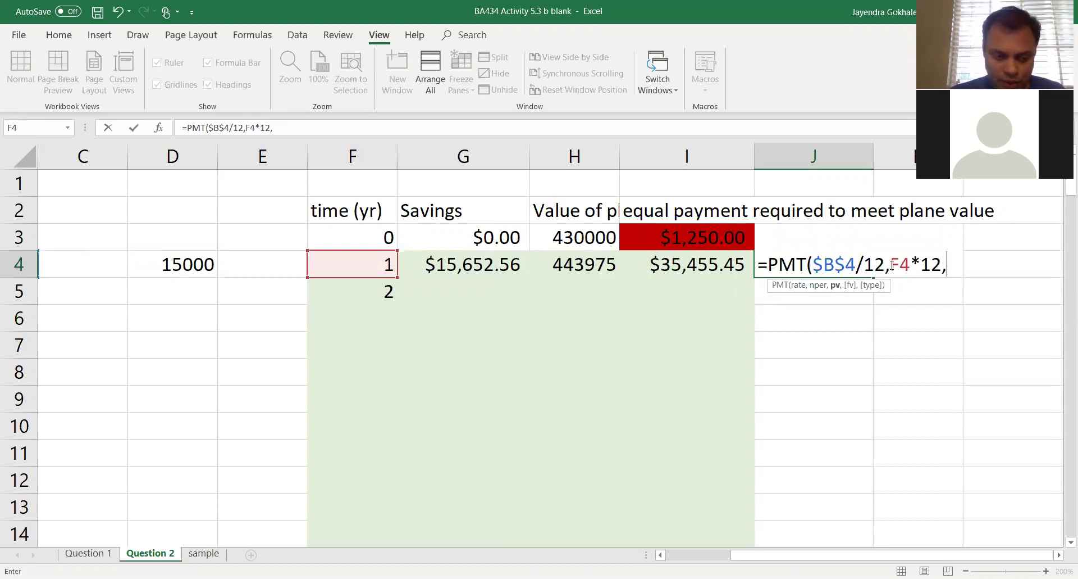
text(0)
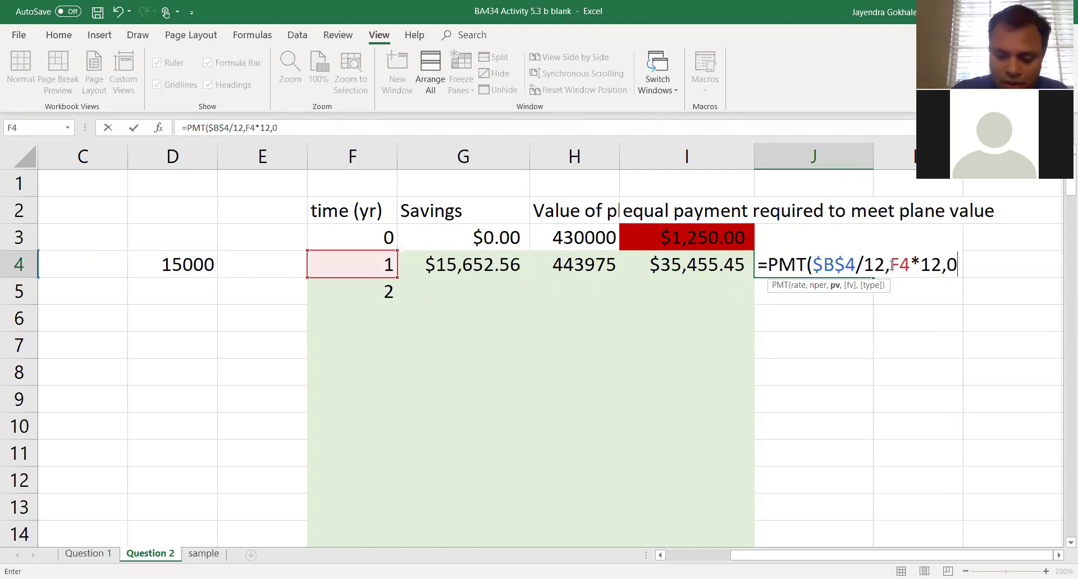
text(,)
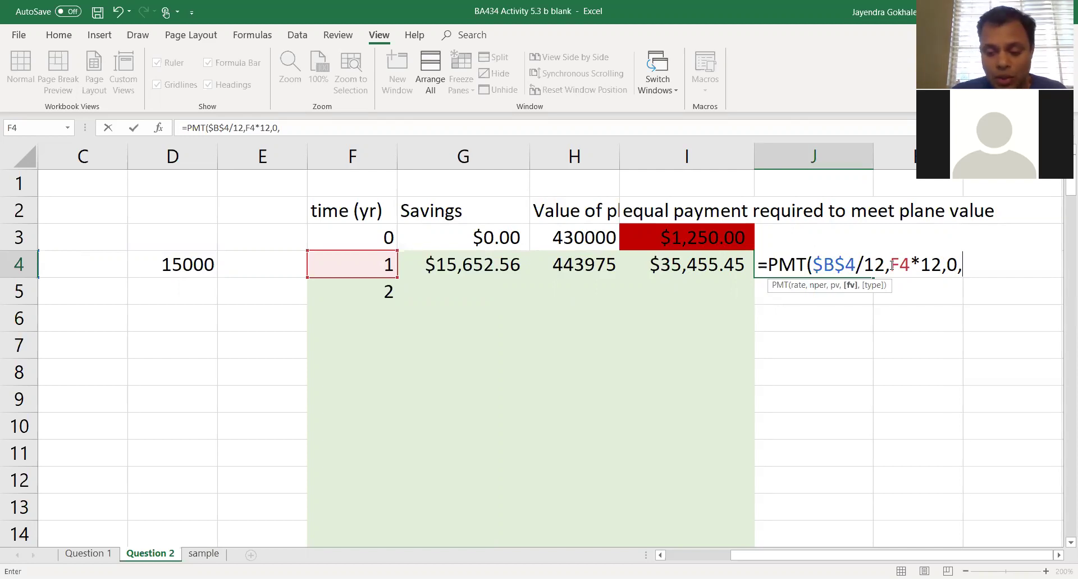
text(-)
key(Left)
key(Left)
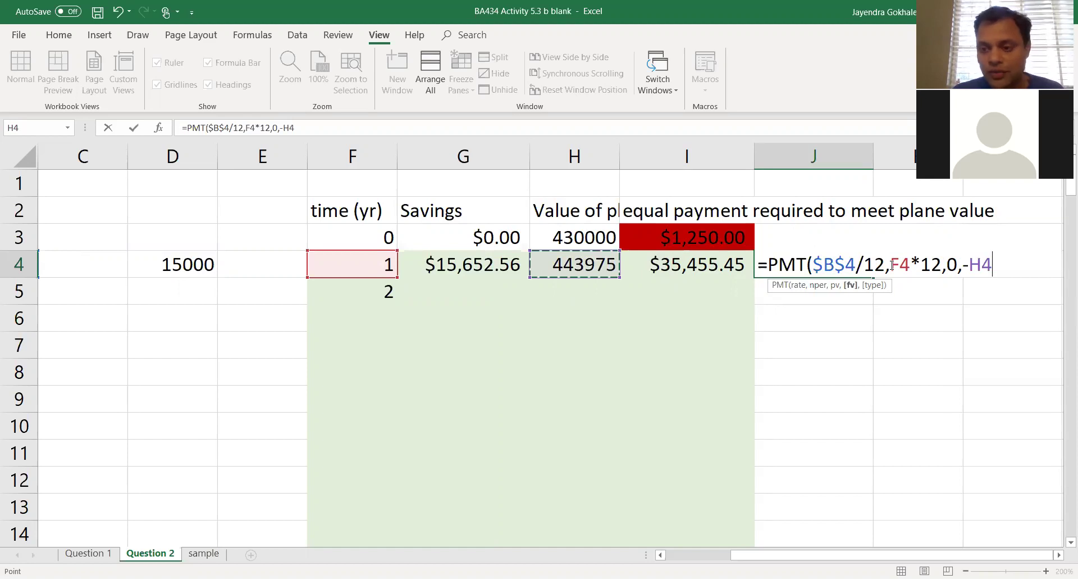
text(,0)
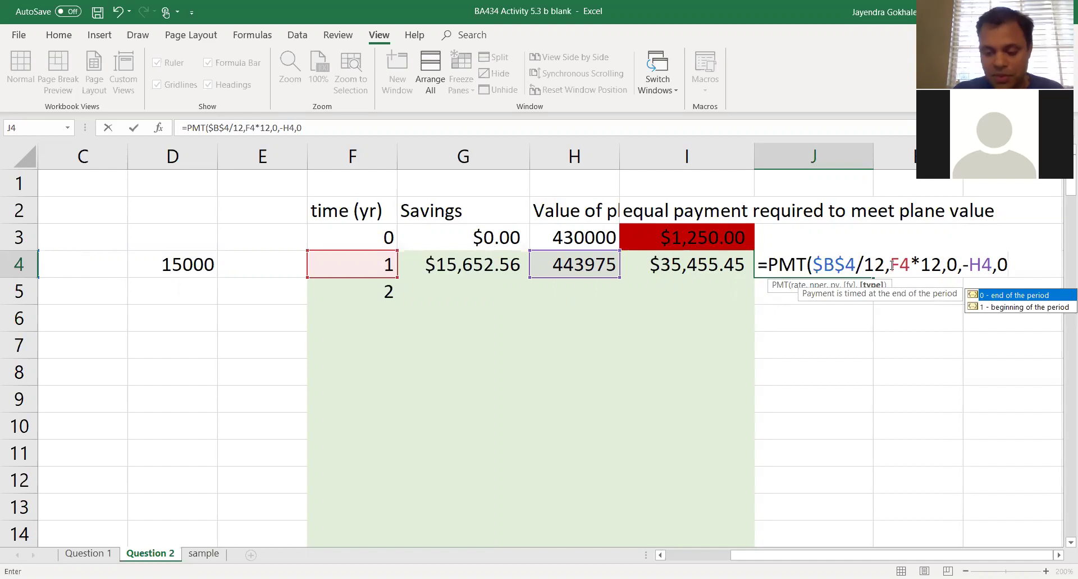
text())
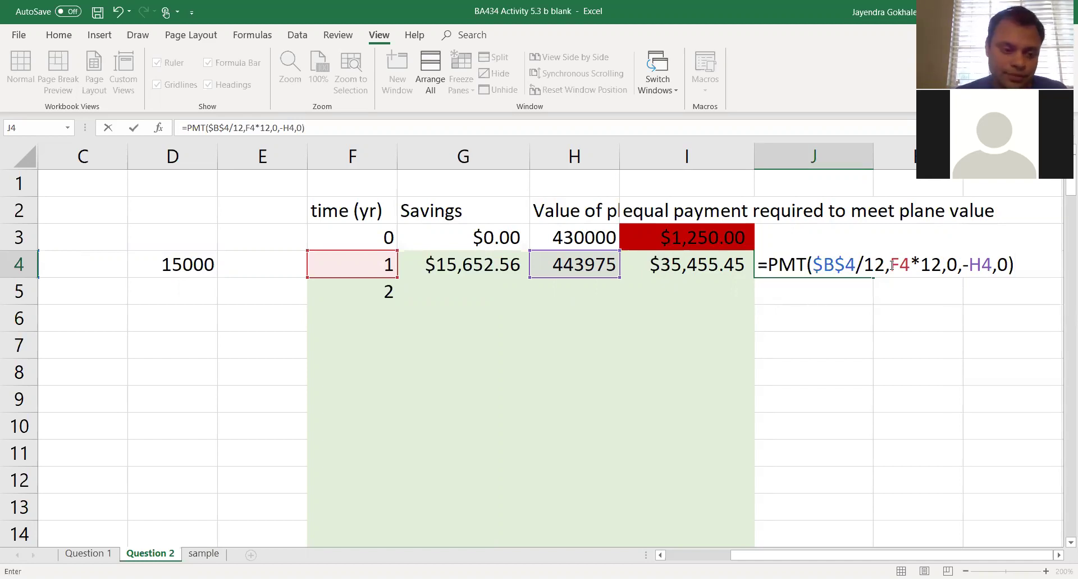
Check the rate, present value, future value and type arguments of J4's PMT formula, and commit it
click(848, 264)
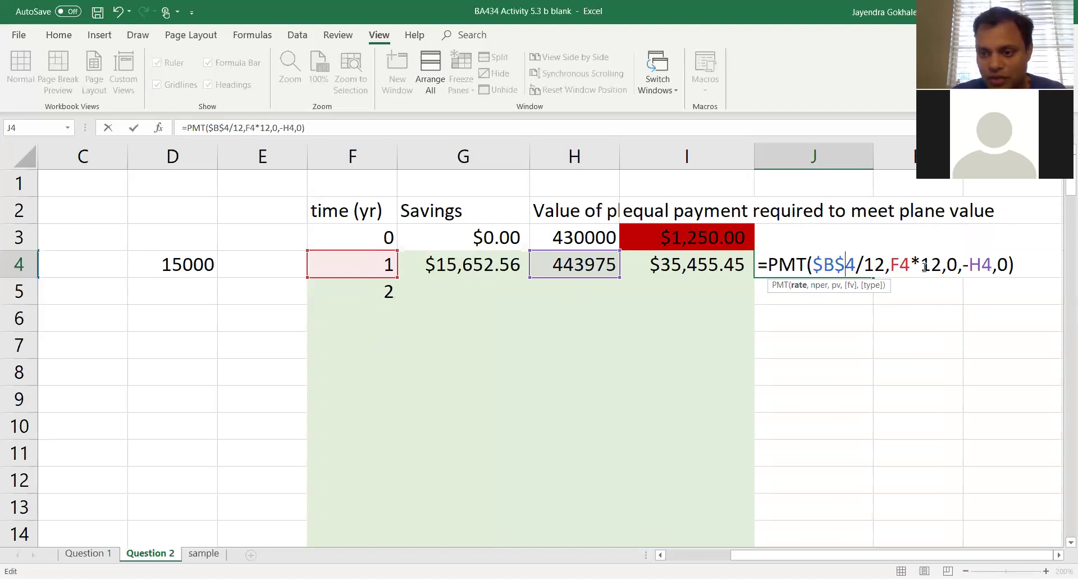
click(954, 268)
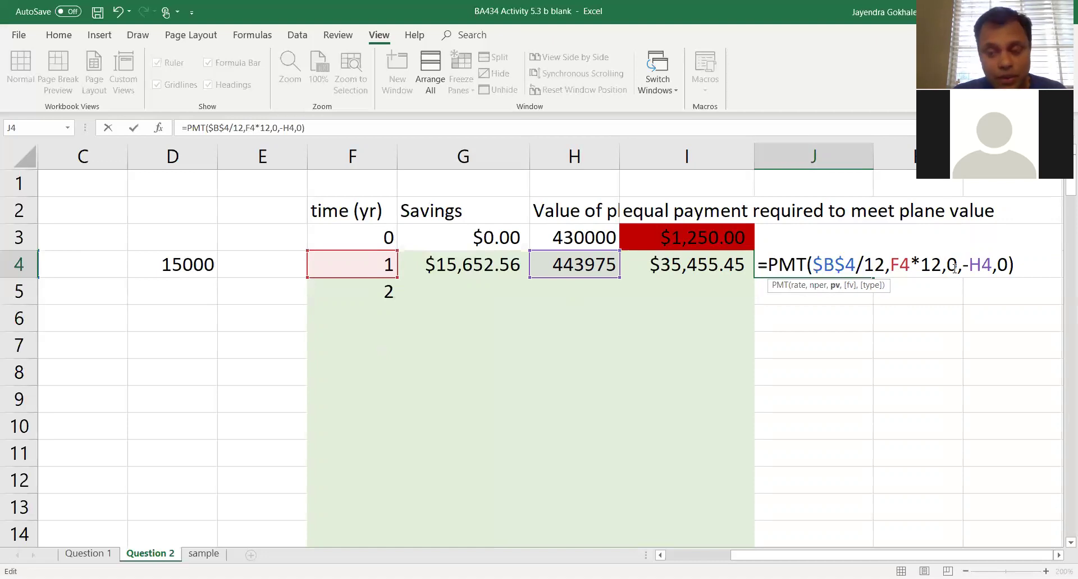
click(992, 270)
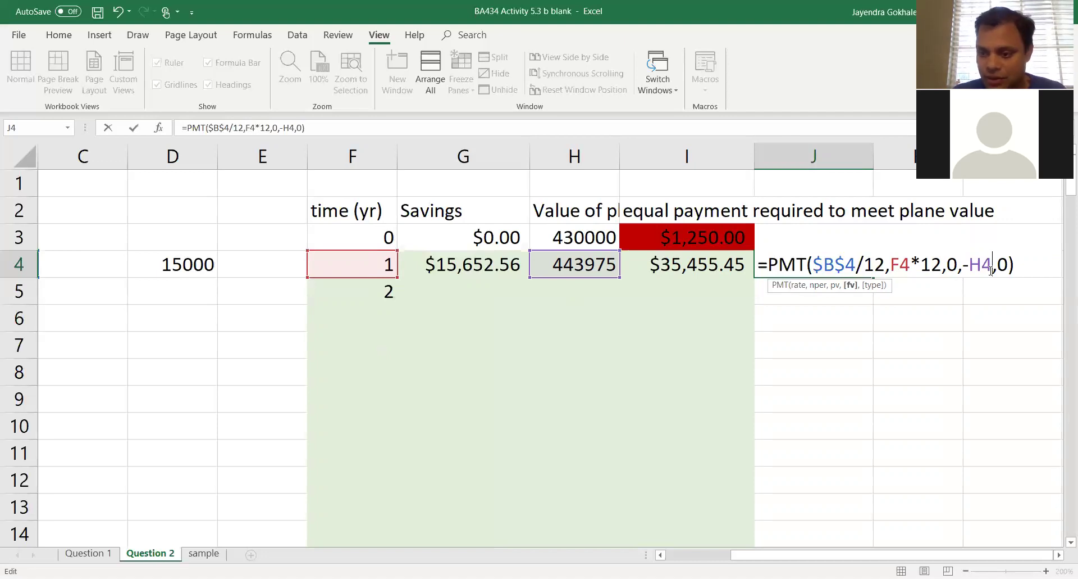
click(1006, 266)
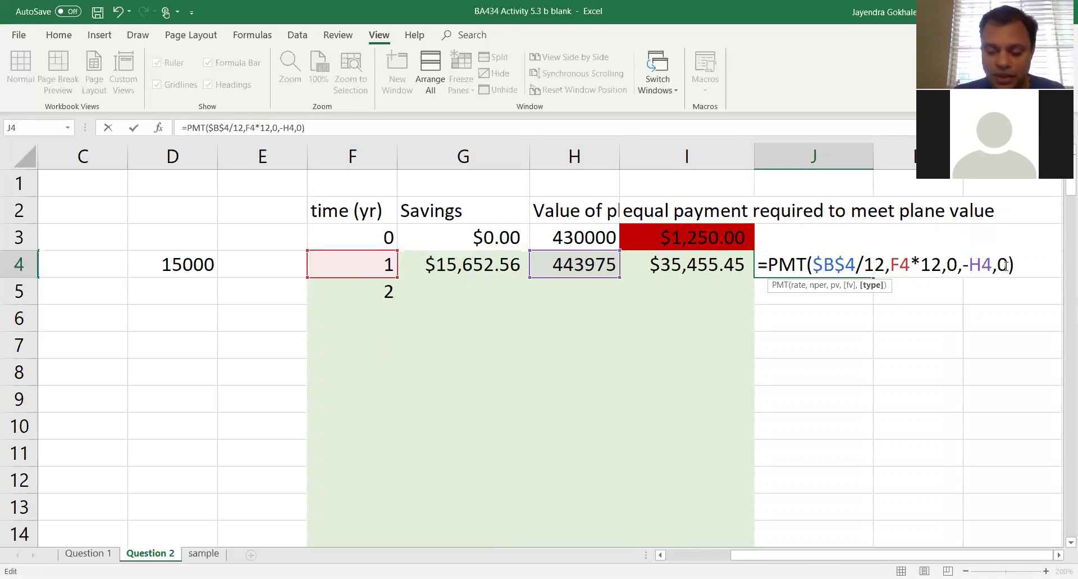
key(Return)
key(Up)
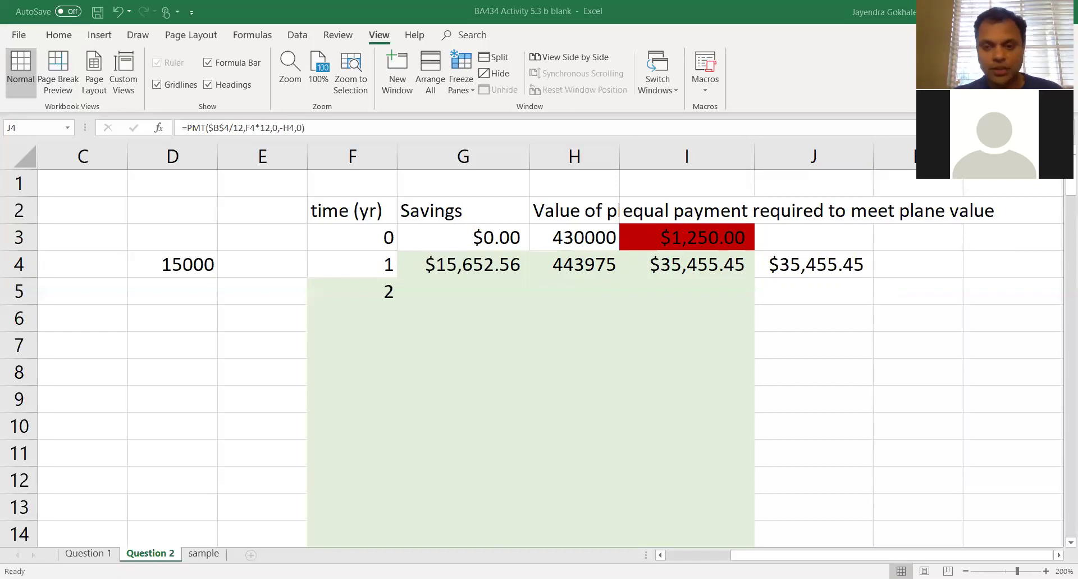
Reopen the formula in J4 and examine its rate, nper, pv and fv arguments one by one
click(847, 263)
double_click(846, 263)
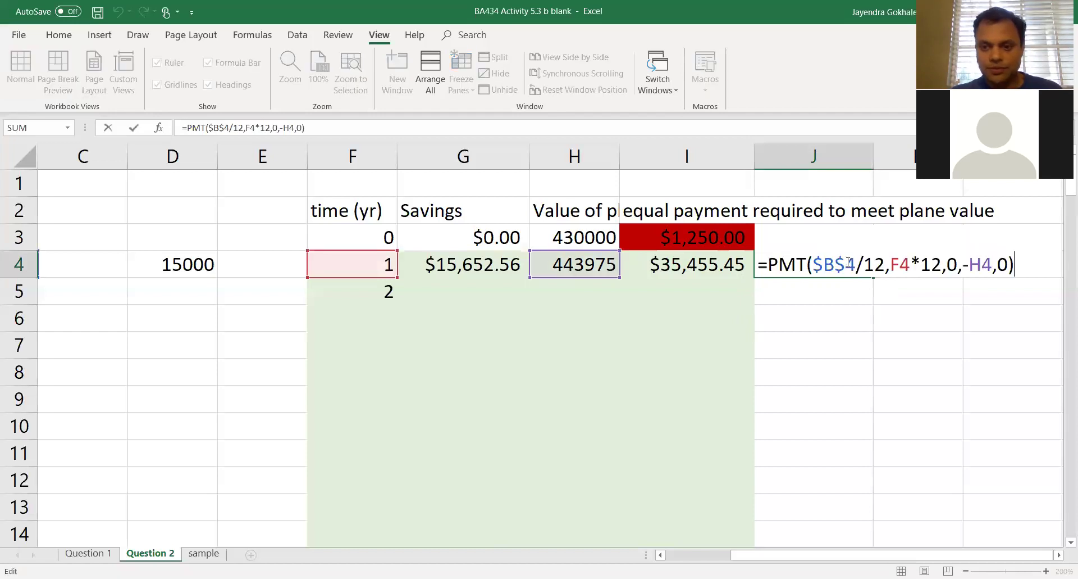
click(825, 271)
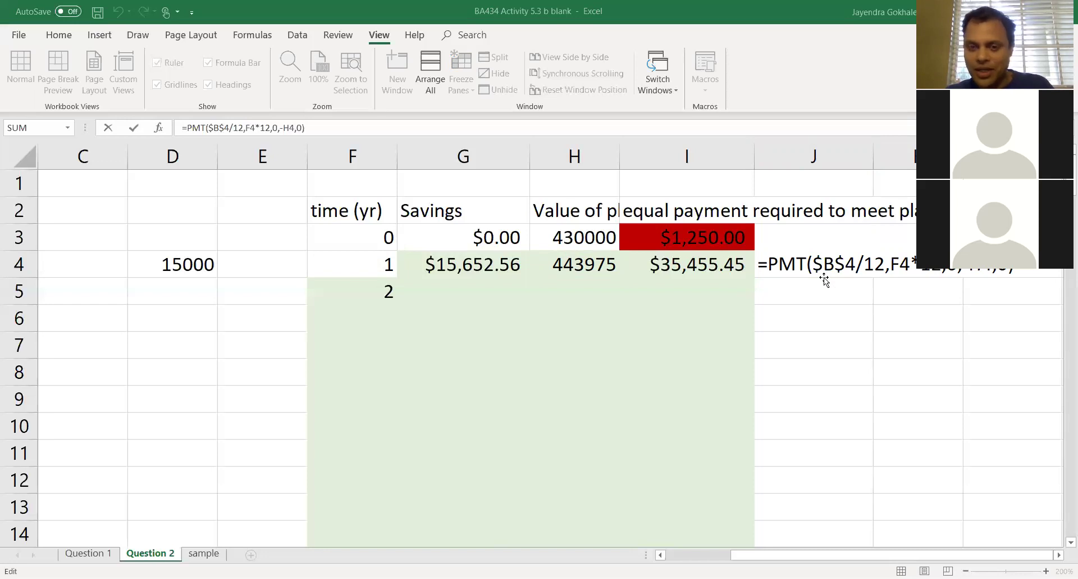
click(824, 277)
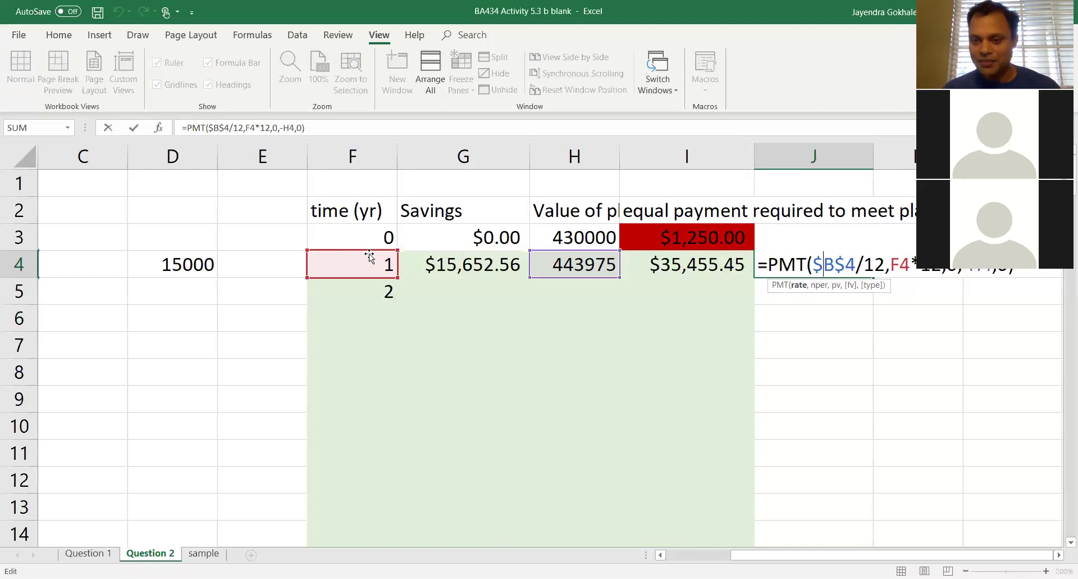
key(Right)
key(Right)
key(Right)
key(Right)
key(Right)
key(Right)
key(Right)
key(Right)
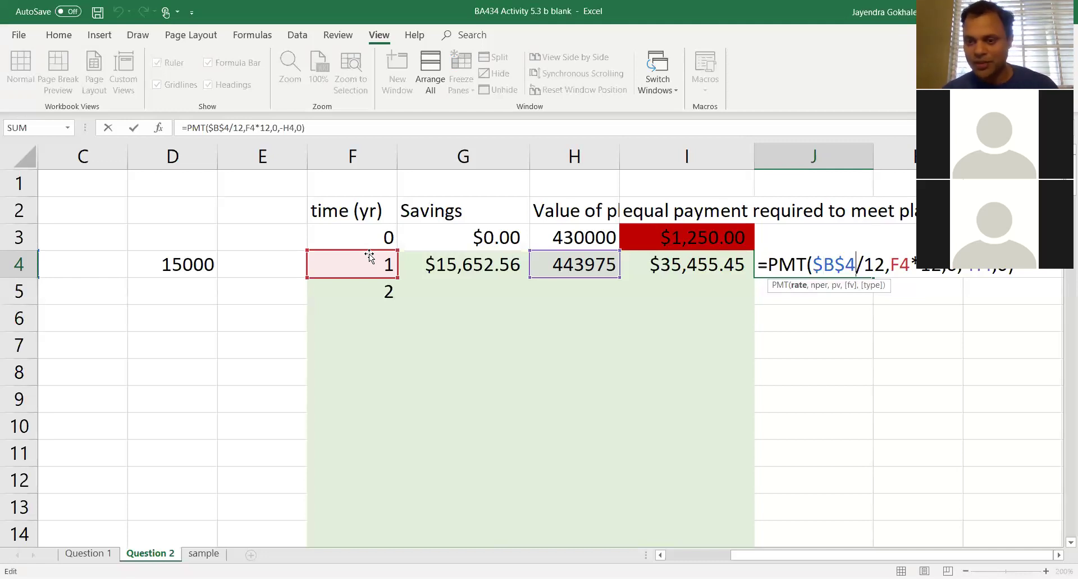
key(Right)
key(Right)
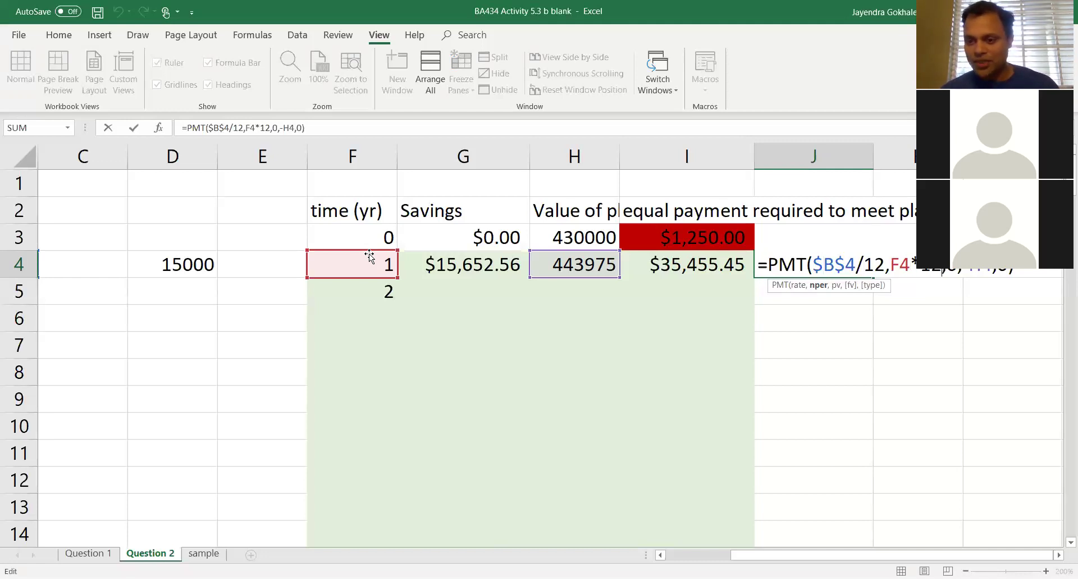
key(Right)
key(Right)
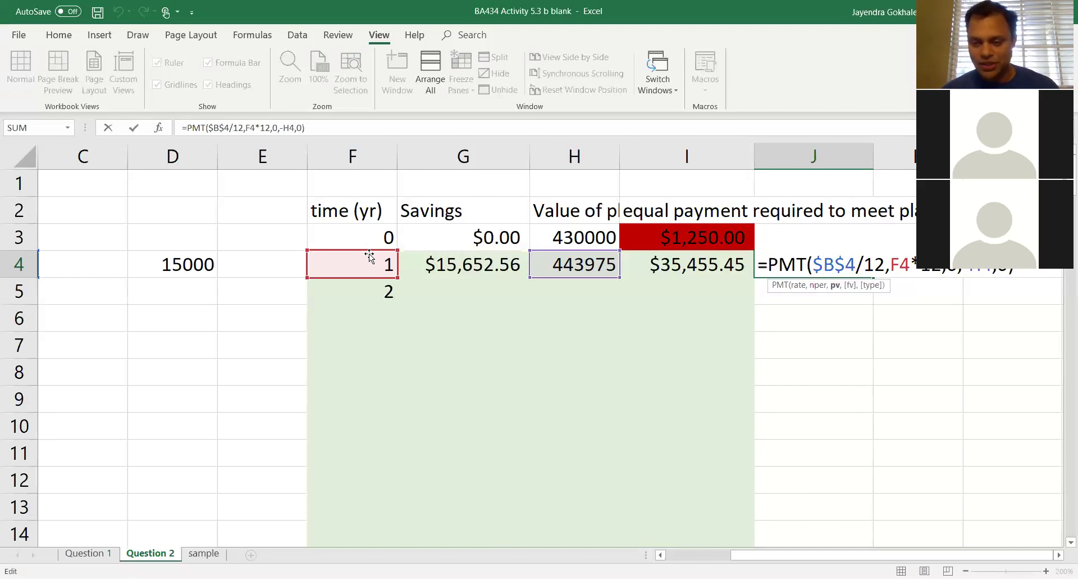
key(Right)
key(Right)
key(Right)
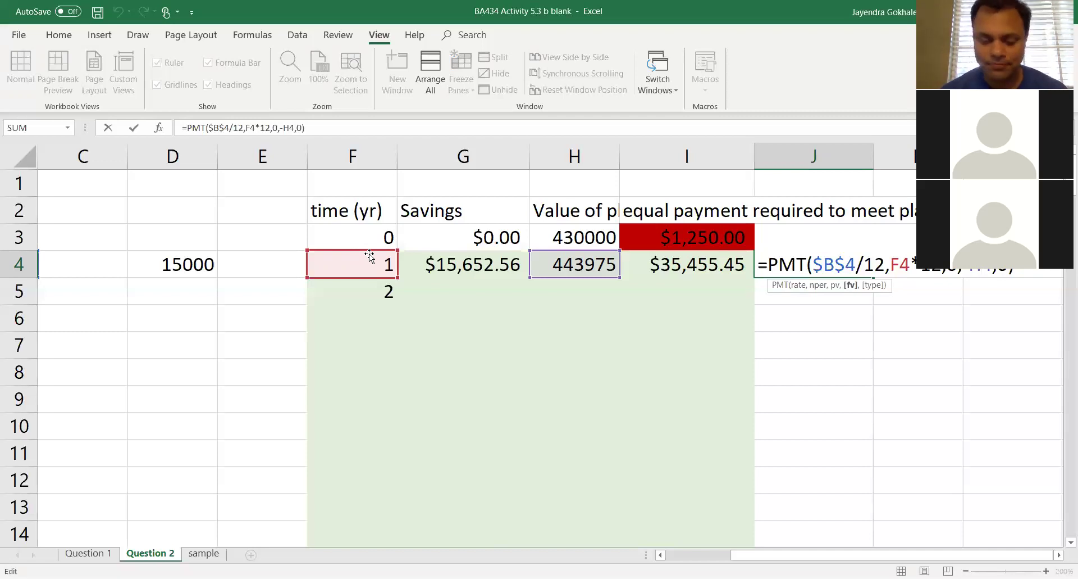
Delete the duplicate PMT formula from J4
key(ctrl+Return)
key(Delete)
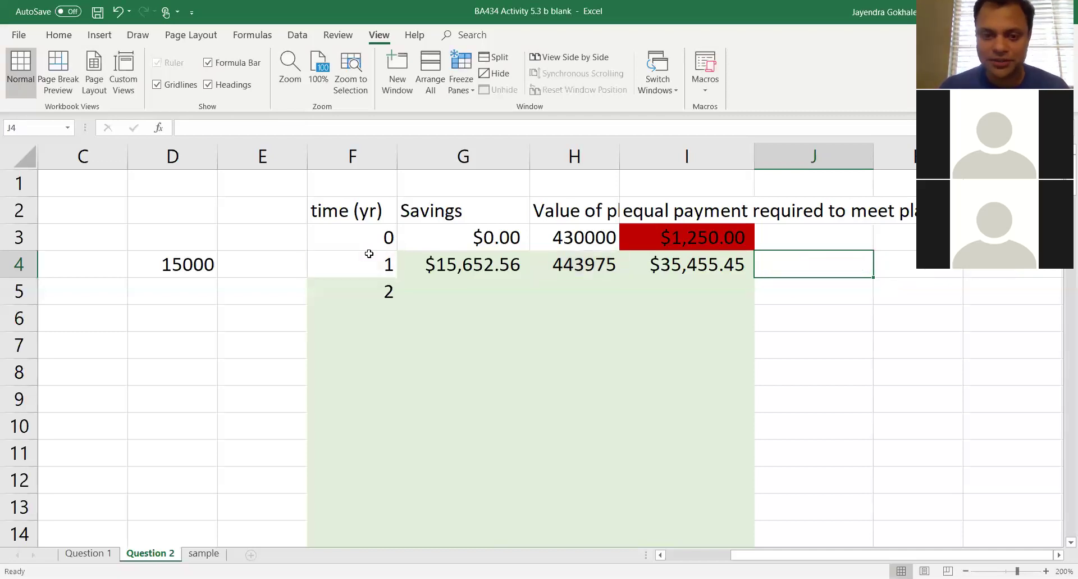
Copy the year 1 formulas in F4:I4 down through row 23 to fill the table to year 20
key(Left)
click(369, 253)
key(ctrl+shift+Right)
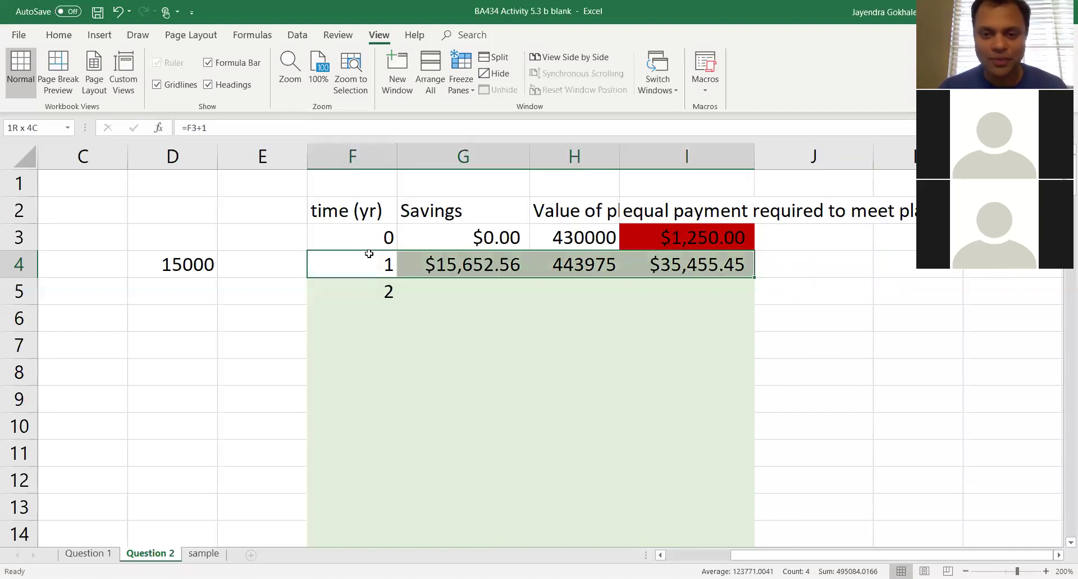
key(ctrl+c)
key(Down)
key(shift+Down)
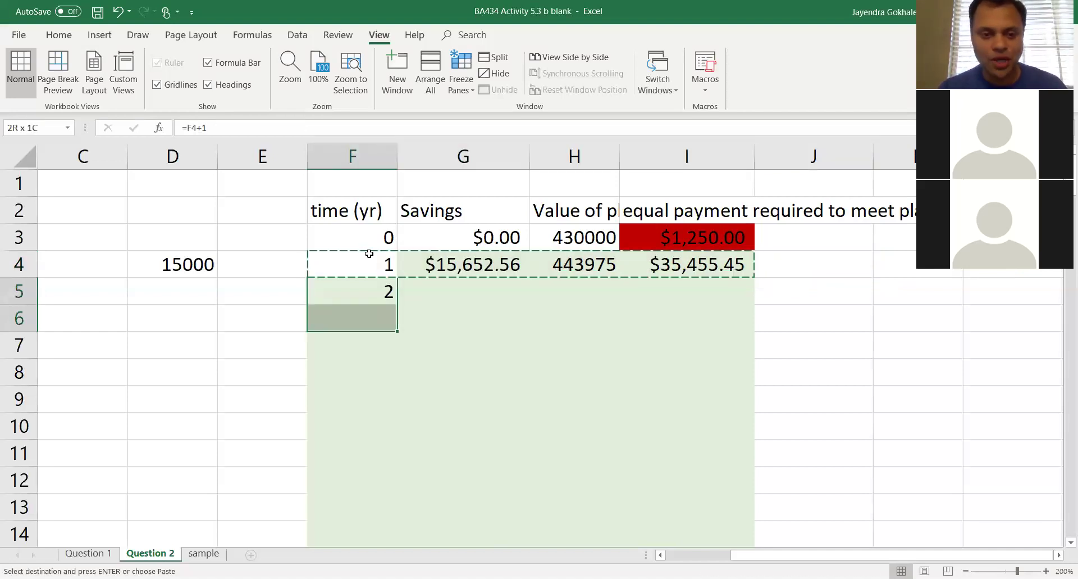
key(shift+Down)
key(shift+Down)
key(shift+Down)
key(shift+Down)
key(shift+Down)
key(shift+Down)
key(shift+Down)
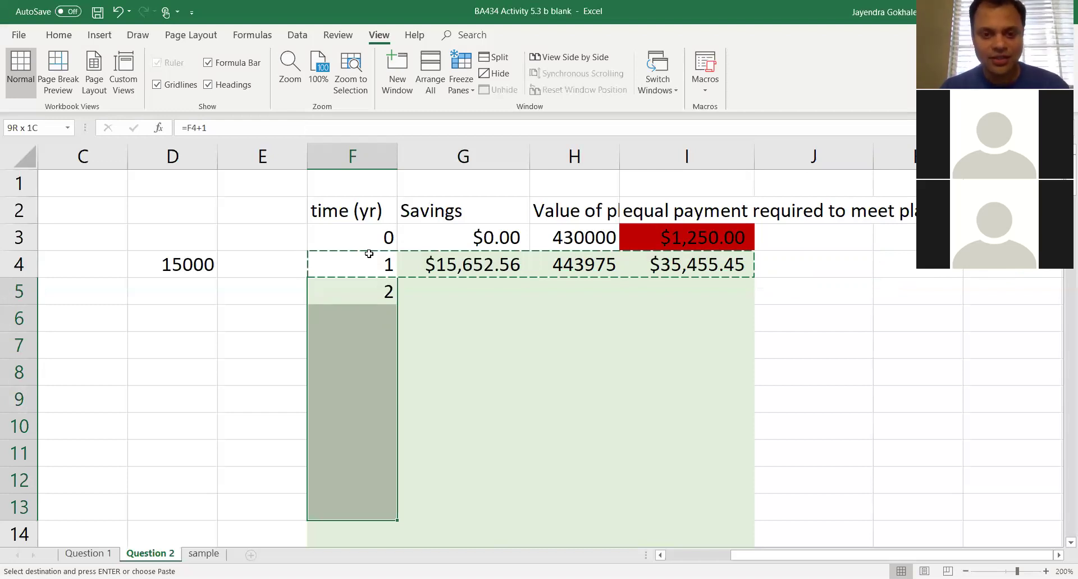
key(ctrl+v)
Examine the filled savings, plane value and payment table down to its last row and back at row 4
key(Left)
key(Right)
key(Right)
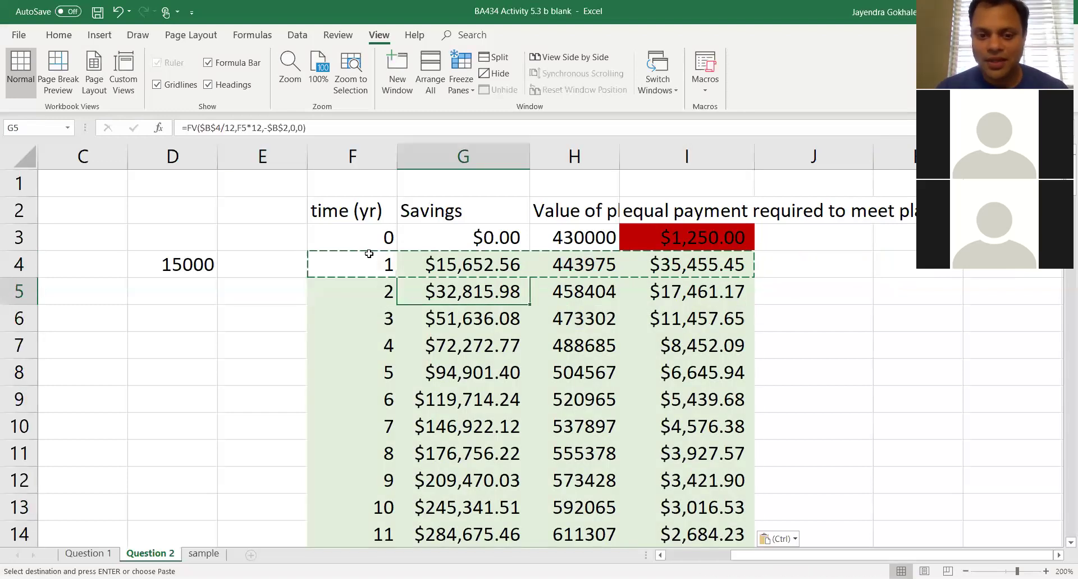
key(ctrl+Down)
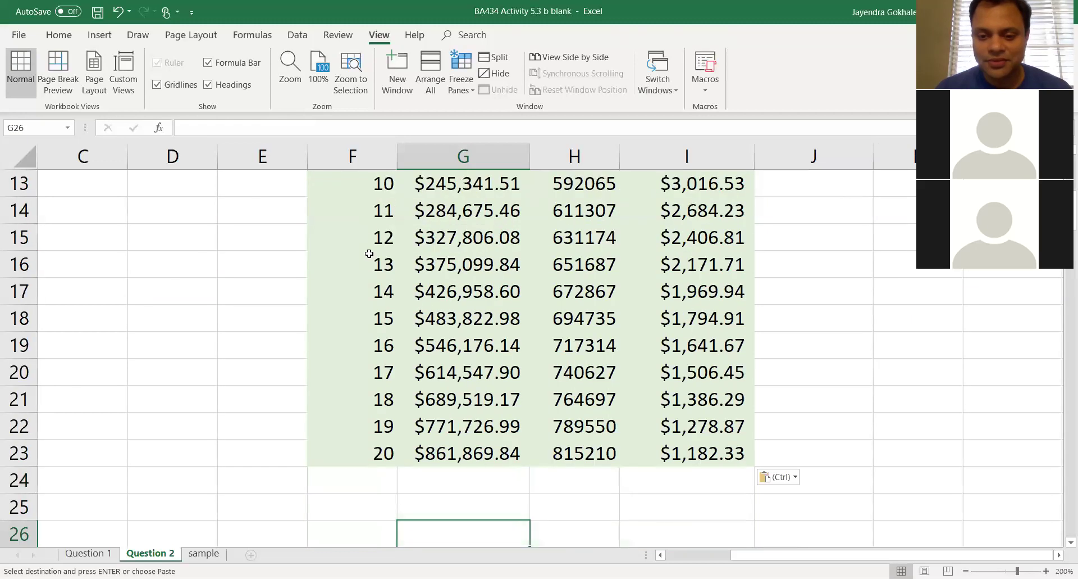
key(Up)
key(ctrl+Up)
key(Down)
key(Down)
key(Down)
key(Up)
key(Left)
key(ctrl+shift+Right)
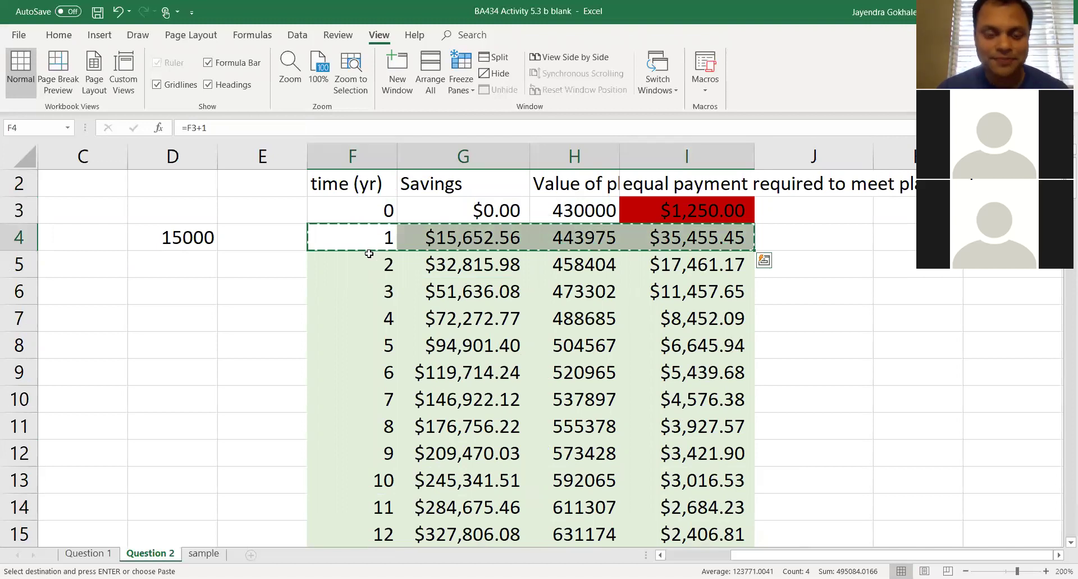
key(Left)
key(Right)
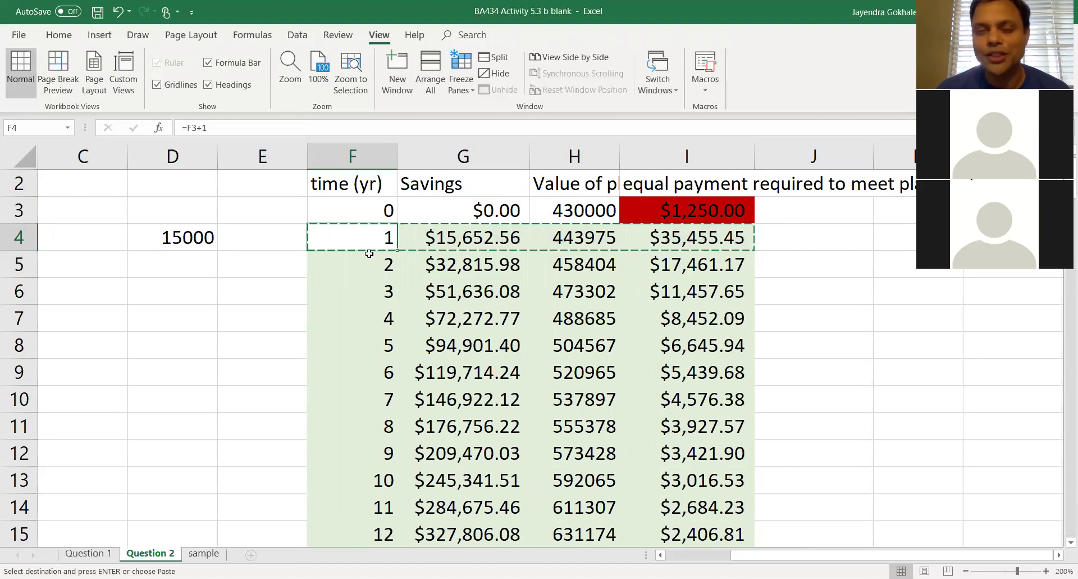
Clear the table contents for years 11 to 20 in F14:I23
key(shift+Down)
key(shift+Down)
key(shift+Down)
key(shift+Down)
key(shift+Down)
key(shift+Down)
key(shift+Down)
key(shift+Down)
key(shift+Down)
key(shift+Down)
key(shift+Down)
key(shift+Down)
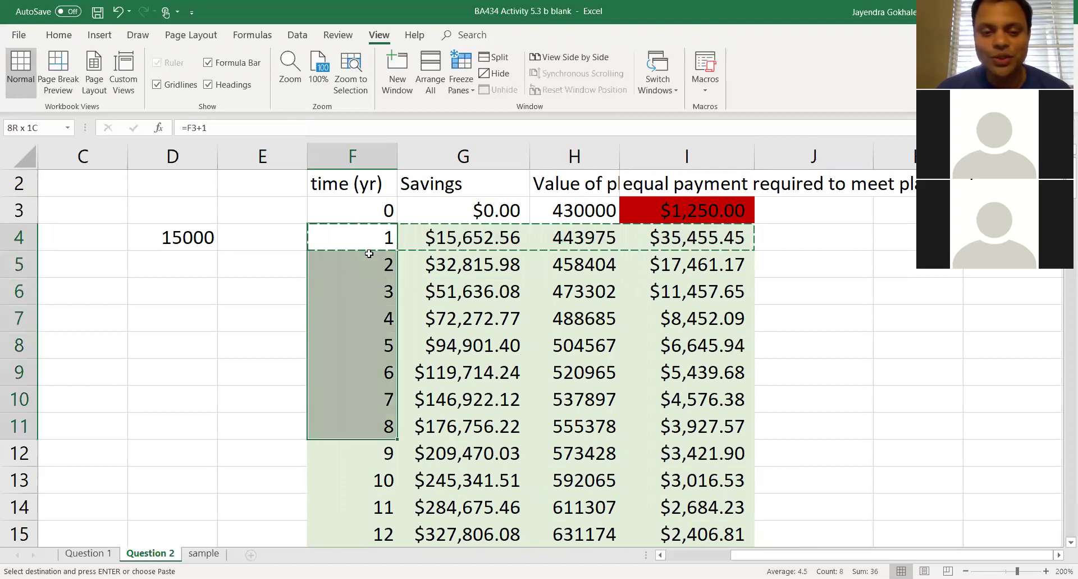
key(Down)
key(Down)
key(Down)
key(Down)
key(Down)
key(Down)
key(Down)
key(Down)
key(Down)
key(Down)
key(Down)
key(Down)
key(Down)
key(Down)
key(Down)
key(Down)
key(Down)
key(Down)
key(Up)
key(Up)
key(Up)
key(Up)
key(Up)
key(Up)
key(Up)
key(Up)
key(Up)
key(Down)
key(ctrl+shift+Right)
key(ctrl+shift+Down)
key(Delete)
Examine the year 10 formulas for payment, savings and time in row 13
key(Up)
key(Right)
key(Right)
key(Right)
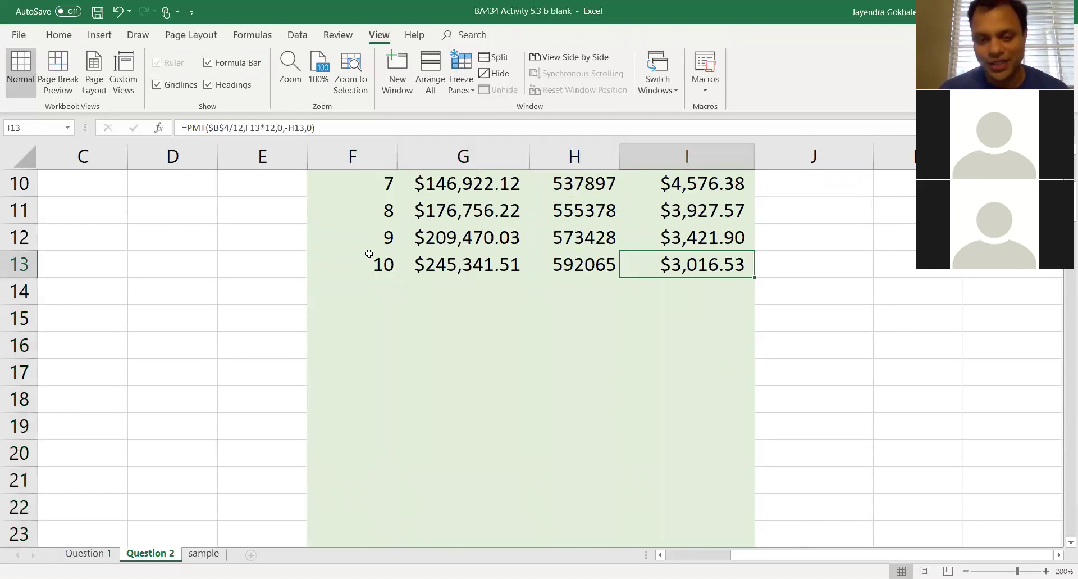
key(Left)
key(Left)
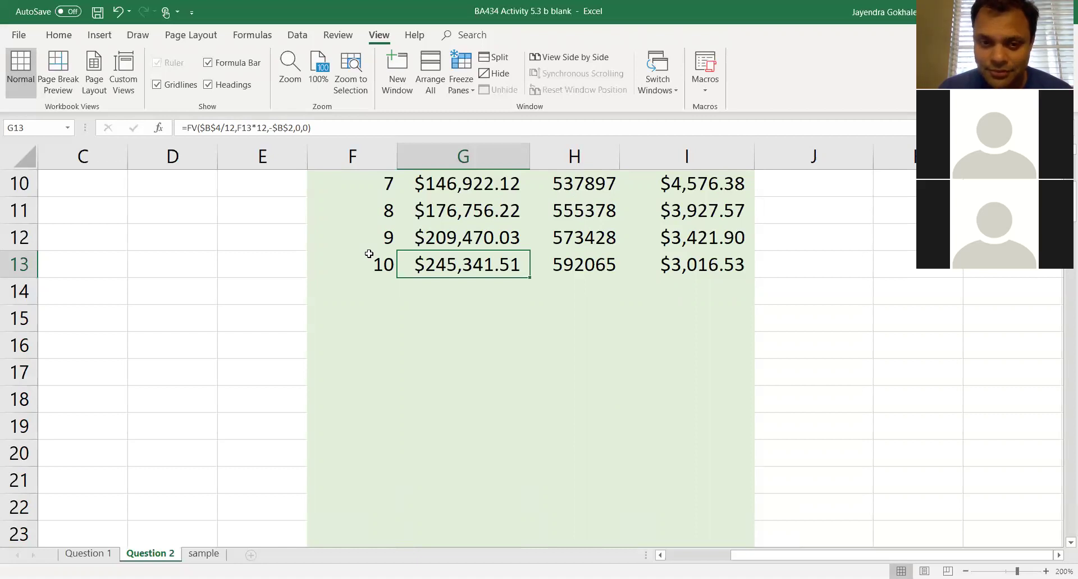
key(Left)
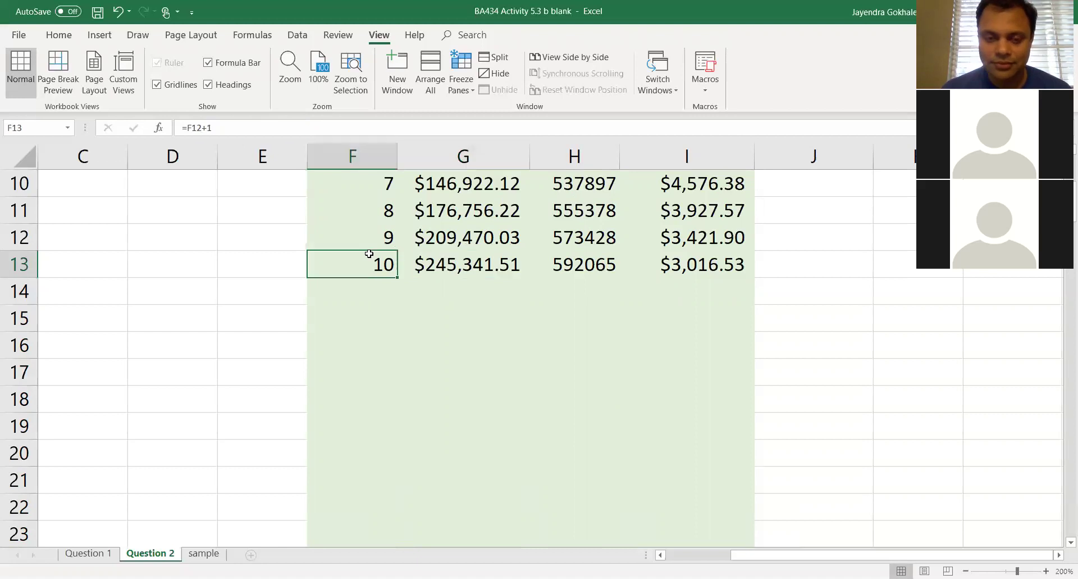
Go back to the start of the time column, highlight years 2 to 10 in F5:F13, and return to F4
key(Up)
key(Up)
key(Up)
key(Up)
key(Up)
key(Up)
key(Up)
key(Up)
key(Up)
key(Up)
key(Up)
key(Down)
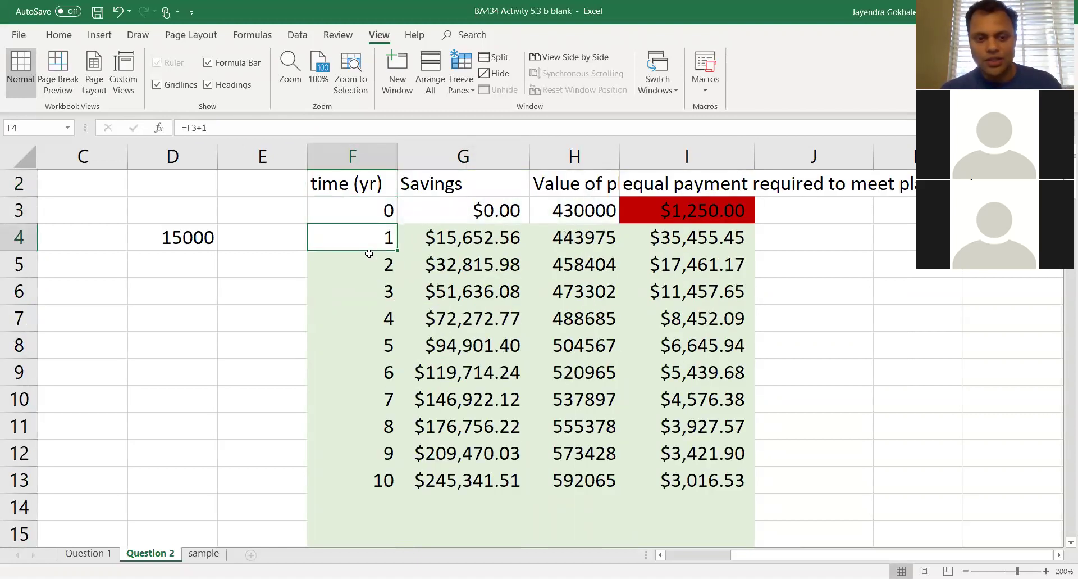
key(Down)
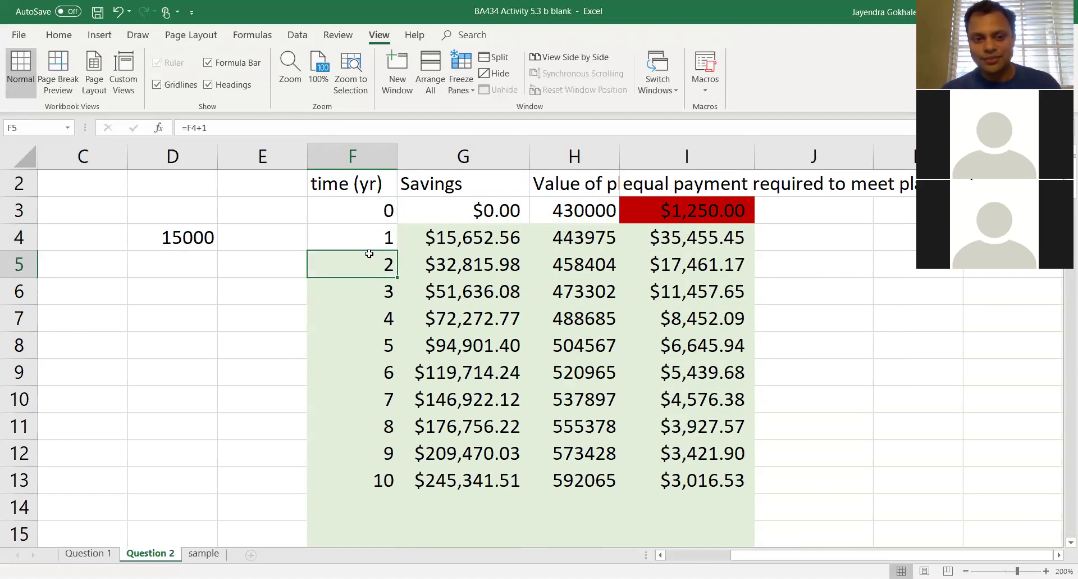
key(shift+Down)
key(shift+Down)
key(shift+Down)
key(shift+Down)
key(shift+Down)
key(shift+Down)
key(shift+Down)
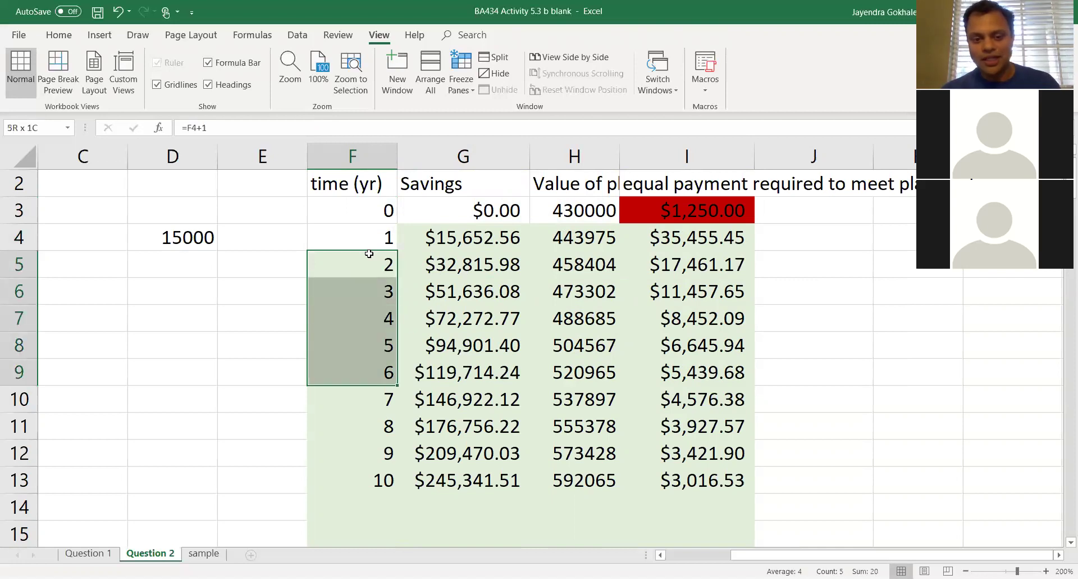
key(shift+Down)
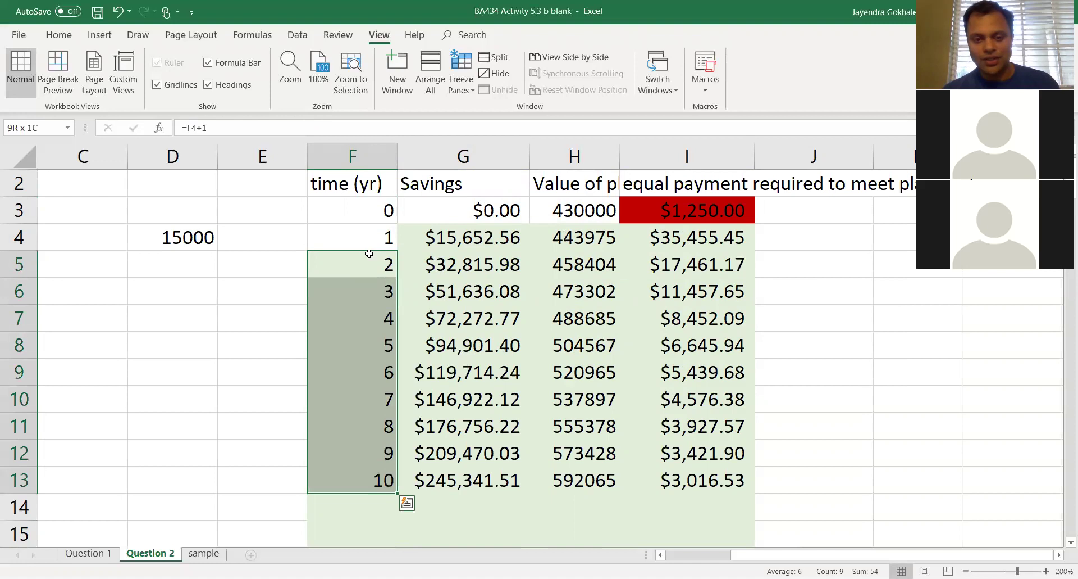
key(Up)
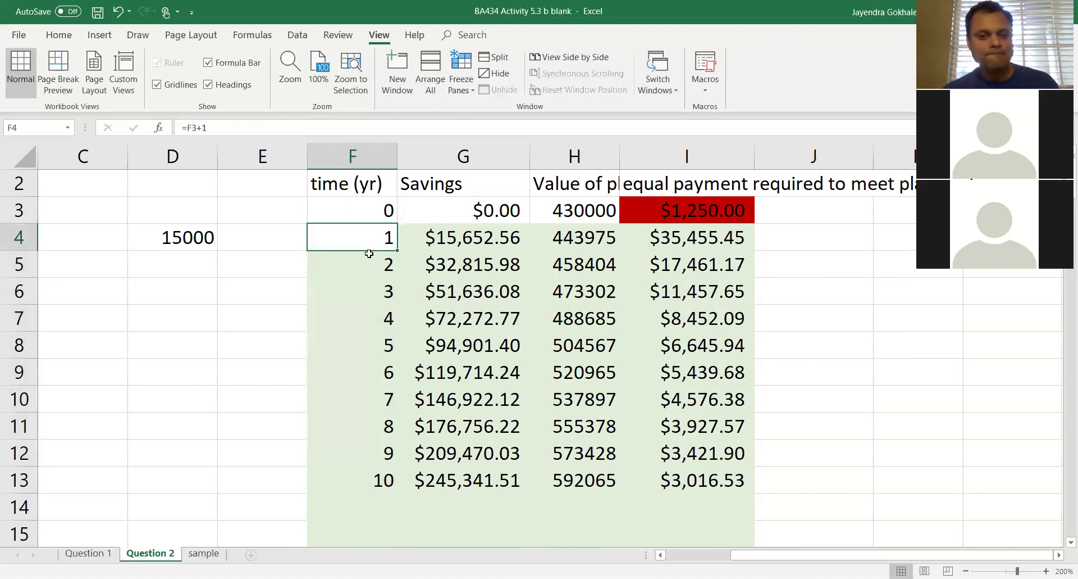
Display the sheet's formulas, examine the savings FV formulas in column G, and switch back to values
key(Right)
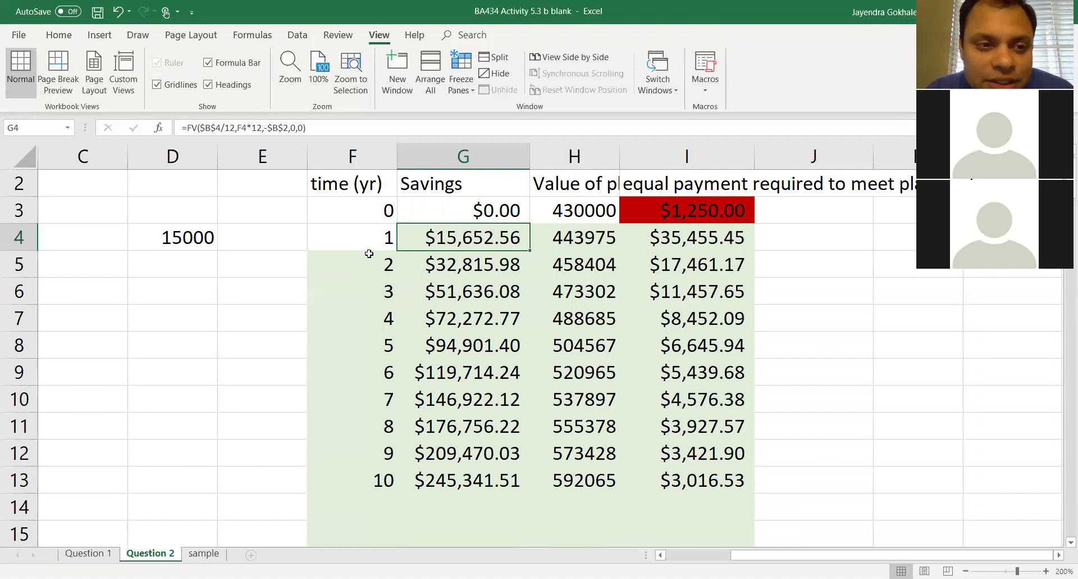
key(Down)
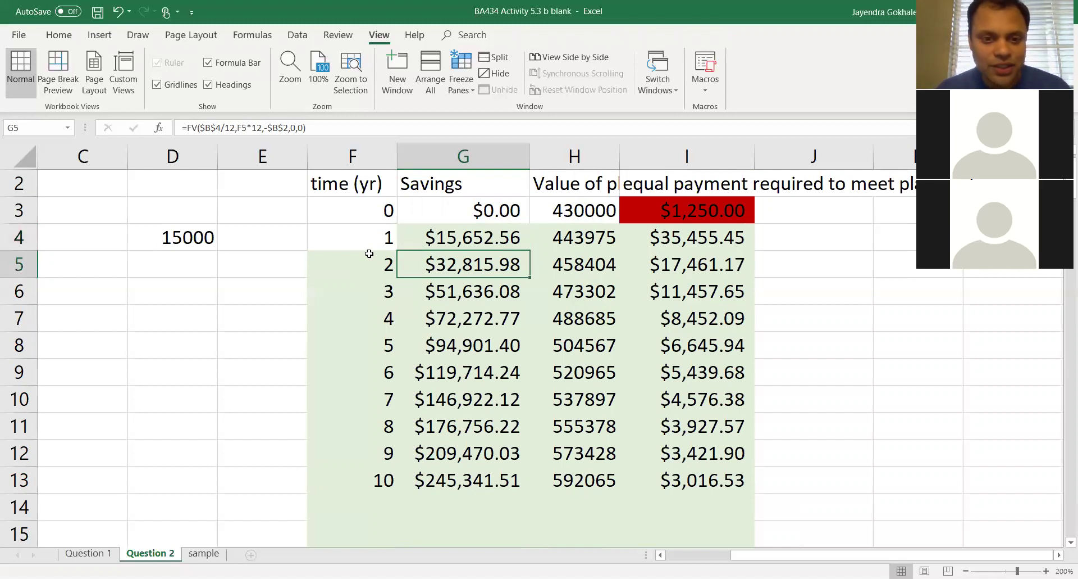
key(ctrl+grave)
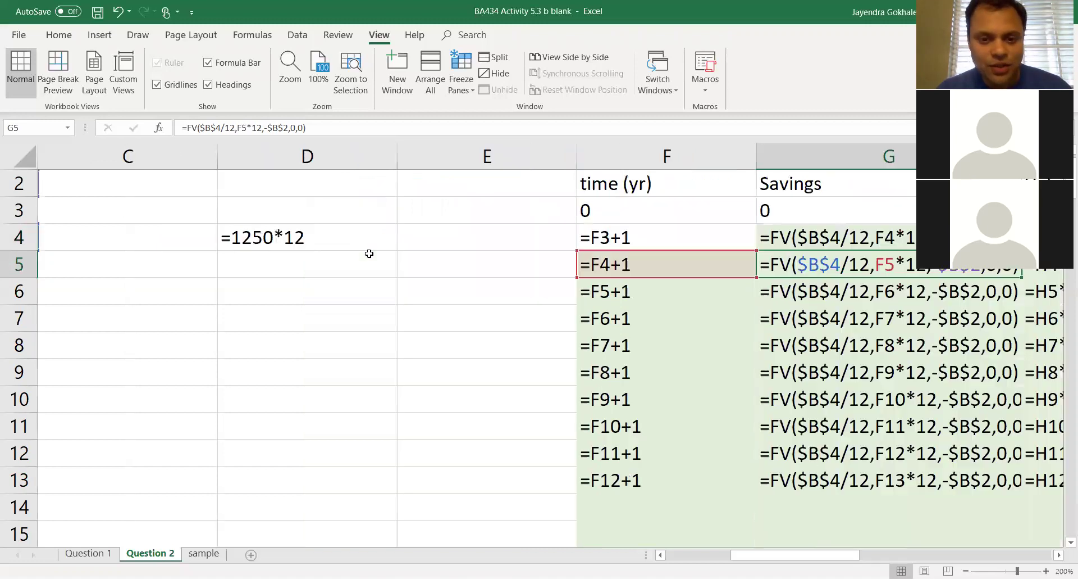
scroll(369, 254, right, 1)
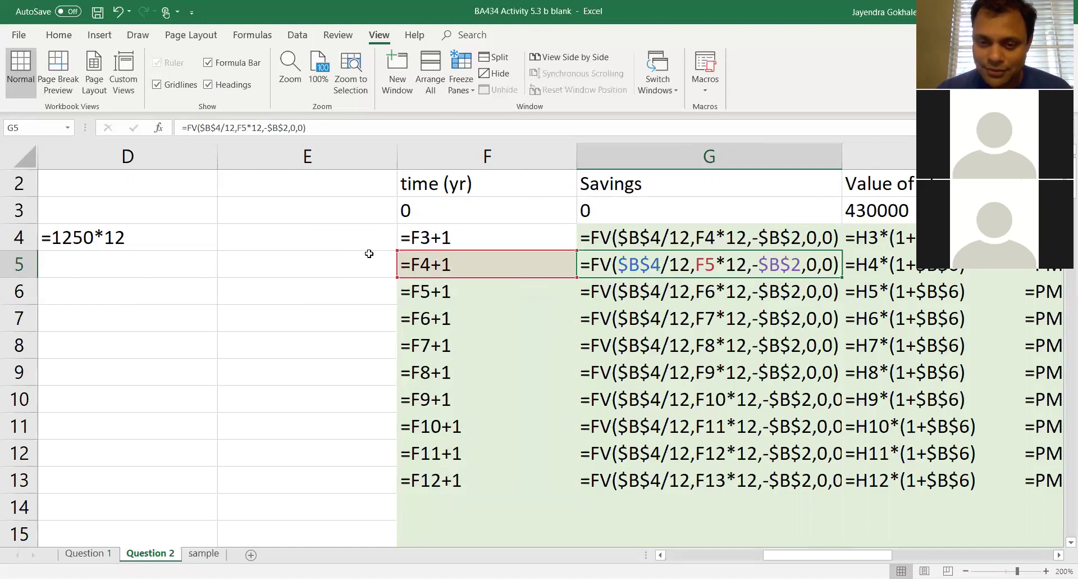
key(ctrl+grave)
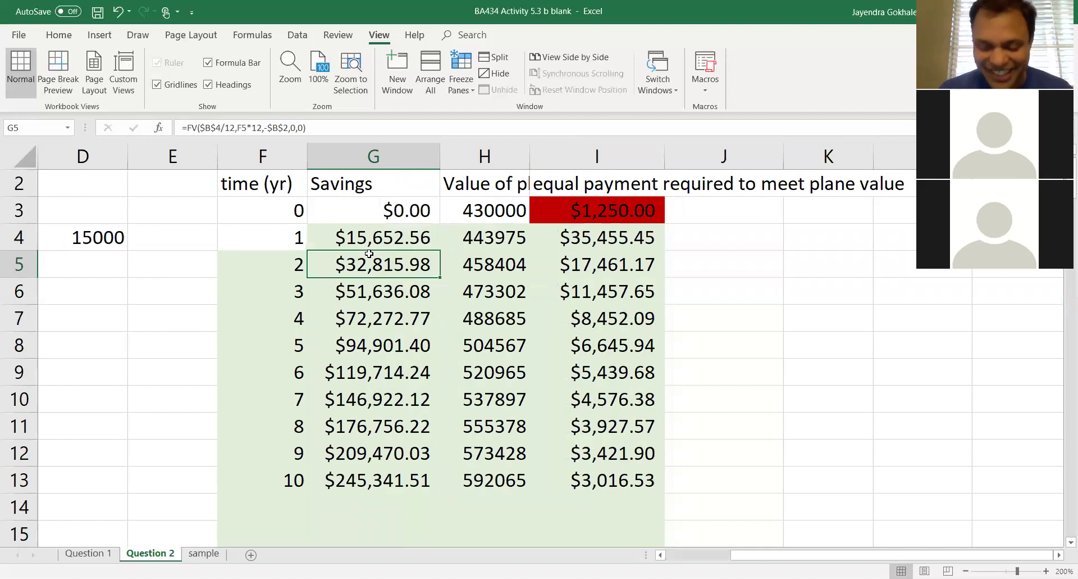
Copy the year 2 formulas in F5:I5 down through row 13
key(Right)
key(Right)
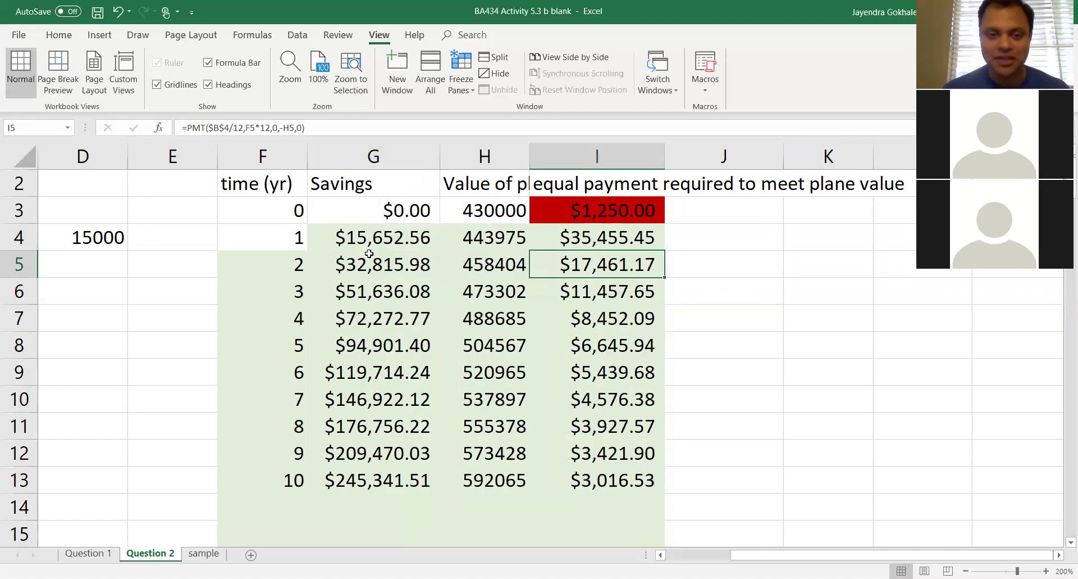
key(Left)
key(Left)
key(Left)
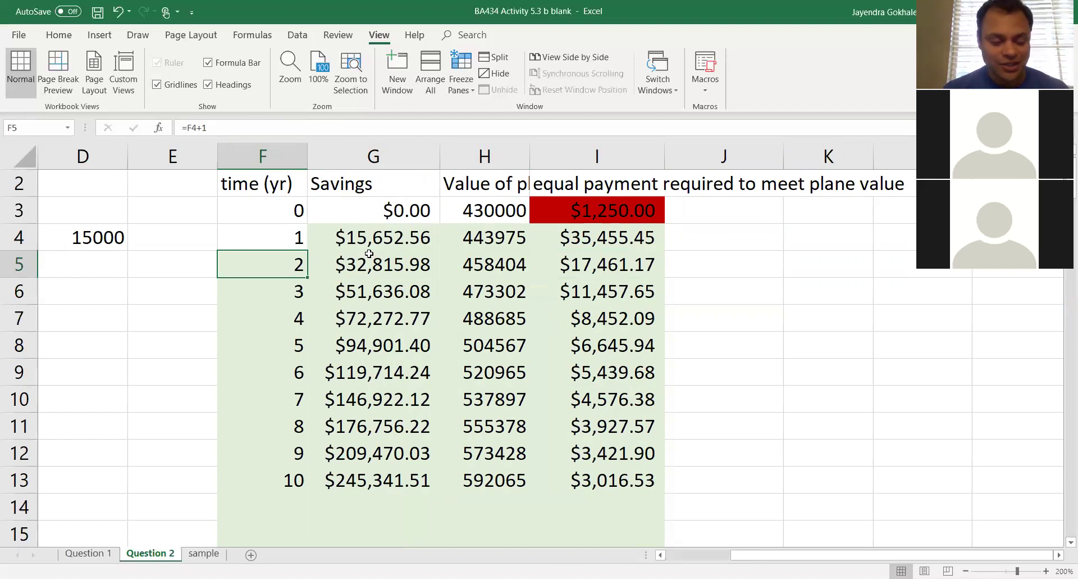
key(shift+Right)
key(shift+Right)
key(shift+Right)
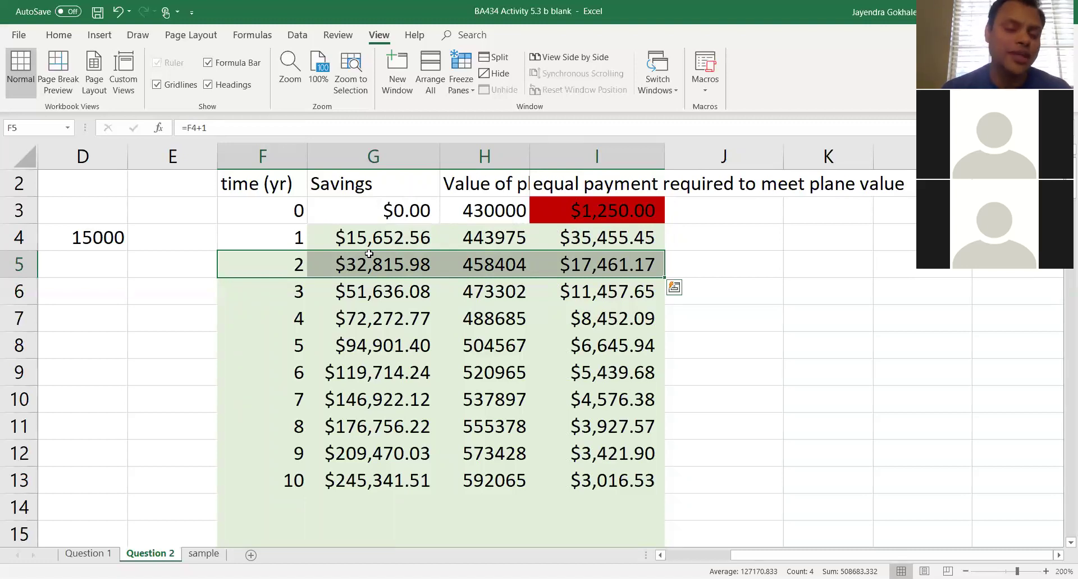
key(ctrl+c)
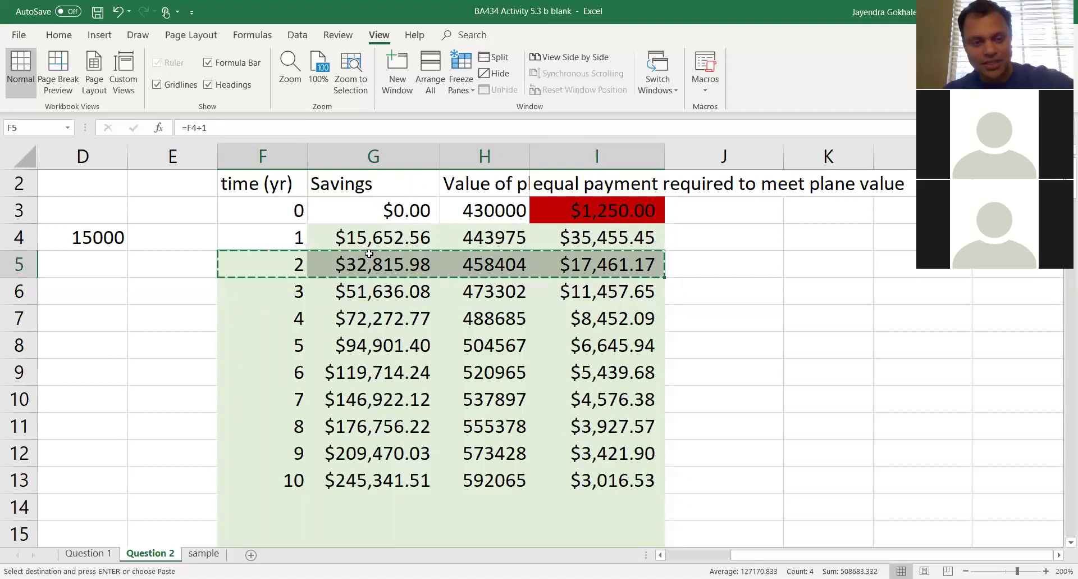
key(shift+Left)
key(shift+Left)
key(shift+Left)
key(shift+Down)
key(shift+Down)
key(shift+Down)
key(shift+Down)
key(shift+Down)
key(shift+Down)
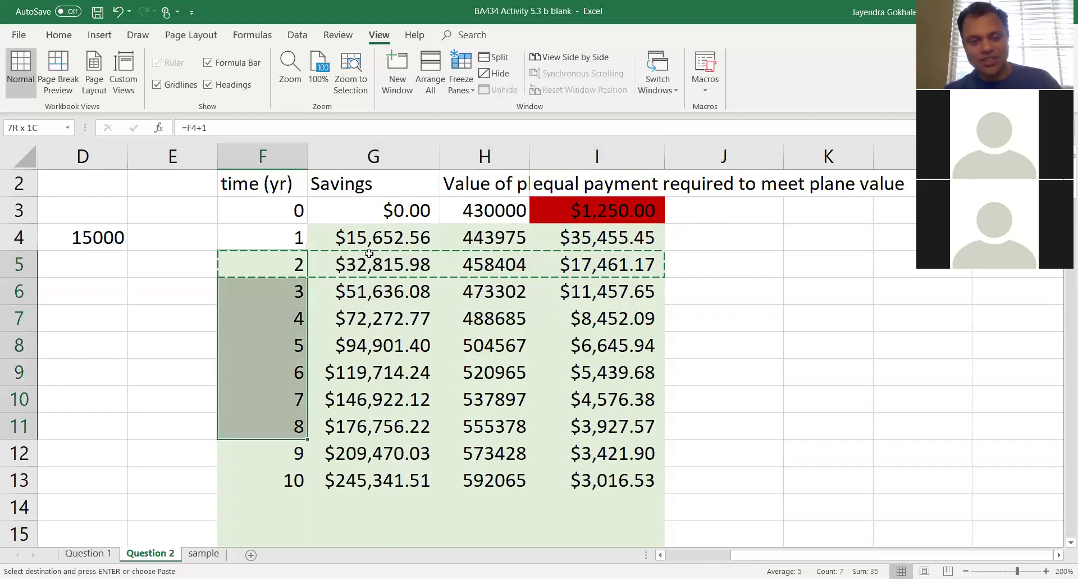
key(shift+Down)
key(shift+Down)
key(ctrl+v)
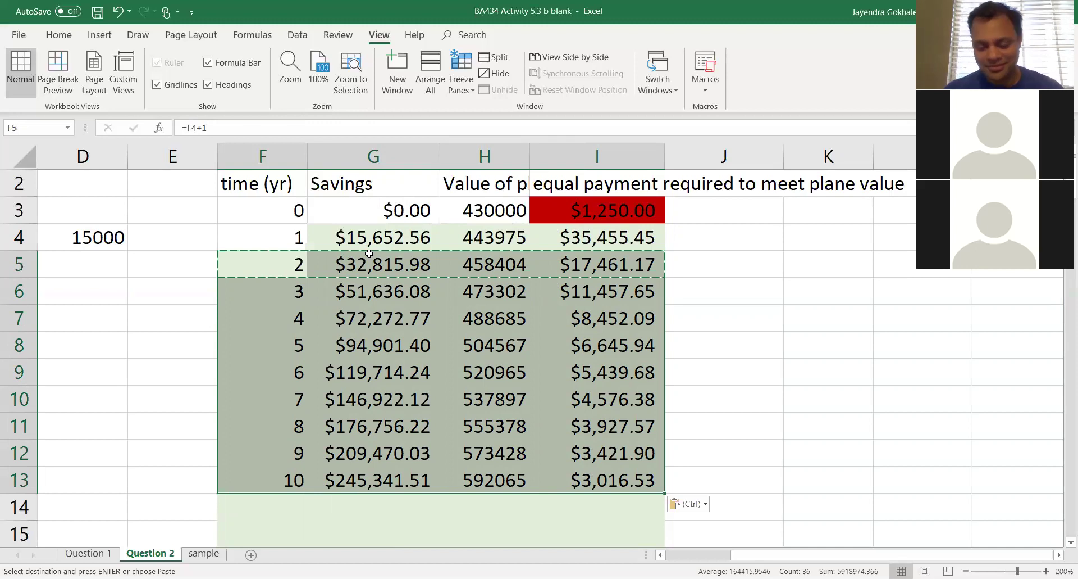
Paste the copied year 2 formulas into the empty rows below year 10, F14:I24
key(Down)
key(Down)
key(Down)
key(Down)
key(Down)
key(Down)
key(Down)
key(Down)
key(Down)
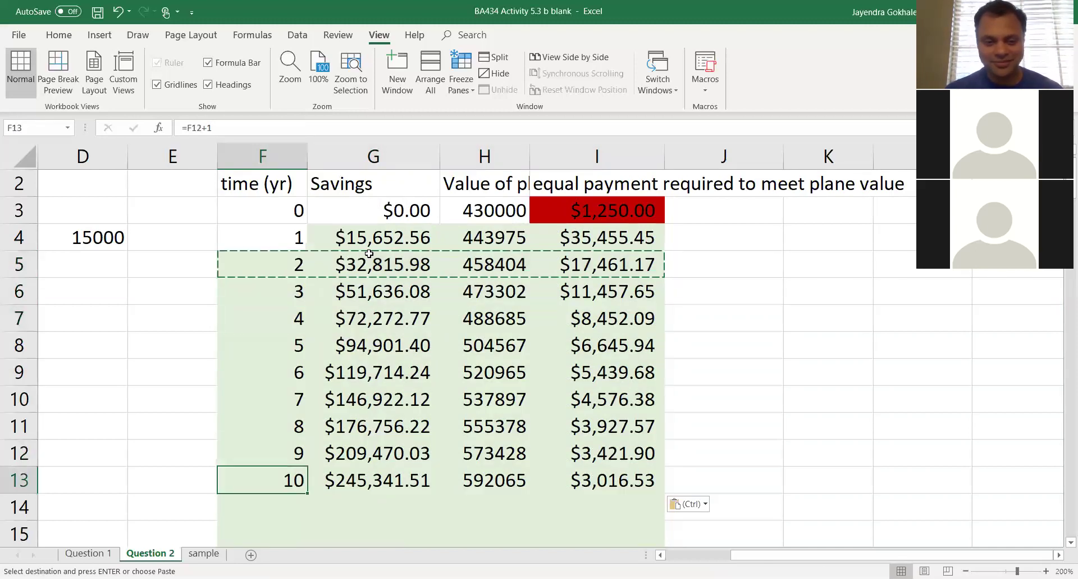
key(shift+Down)
key(shift+Down)
key(shift+Down)
key(shift+Down)
key(shift+Down)
key(shift+Down)
key(shift+Down)
key(shift+Down)
key(shift+Down)
key(shift+Down)
key(shift+Down)
key(shift+Down)
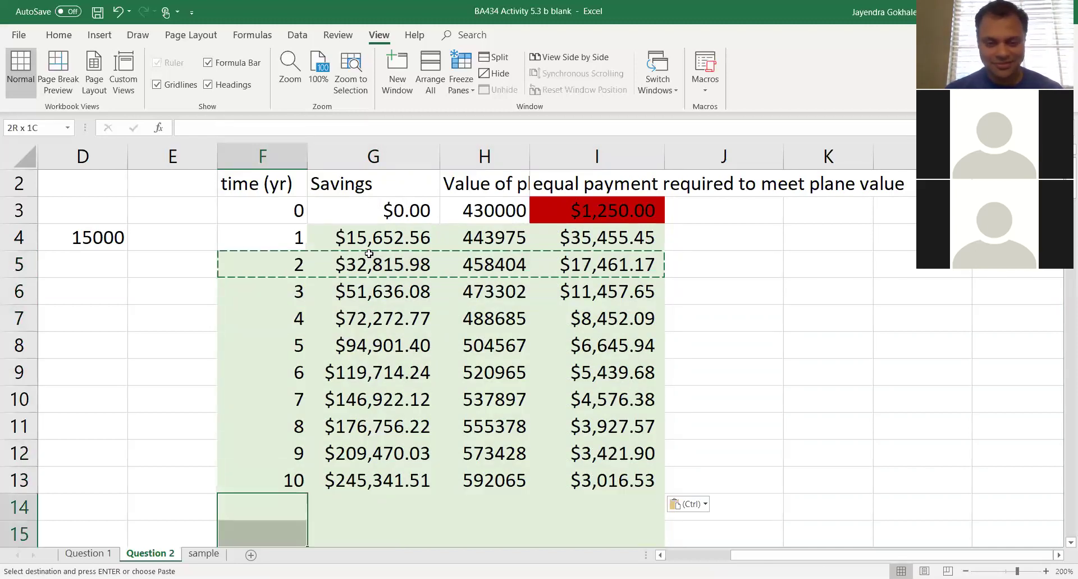
key(shift+Up)
key(shift+Up)
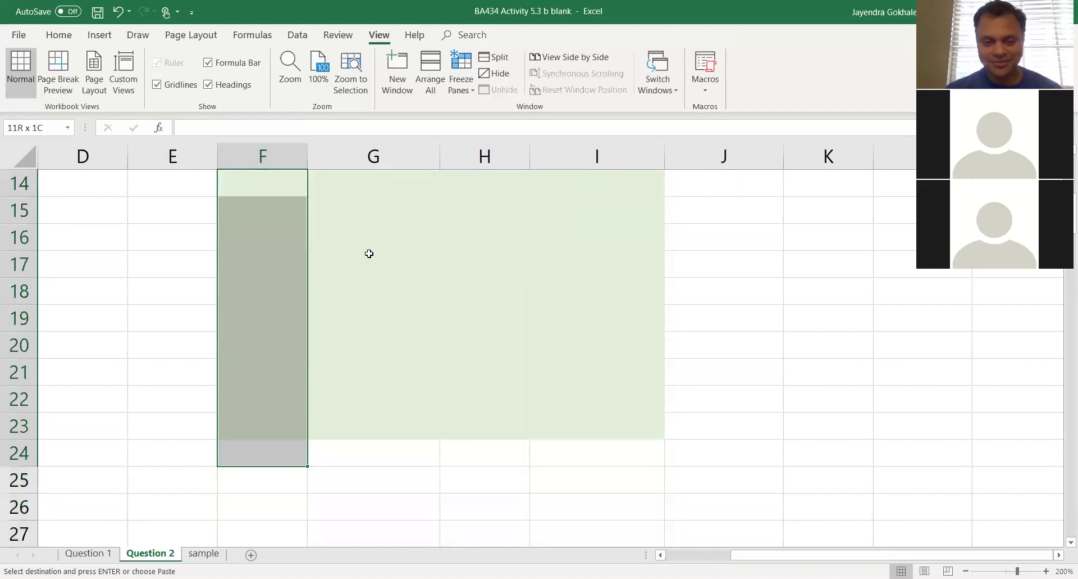
key(ctrl+v)
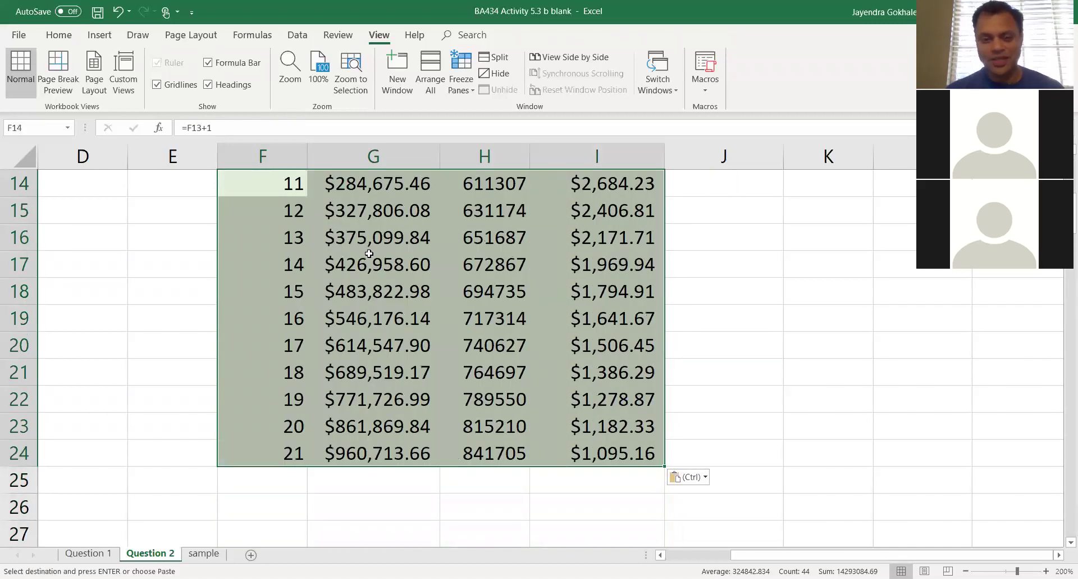
Delete the surplus year 21 entries in F24:I24
key(Left)
key(Up)
key(Right)
key(Left)
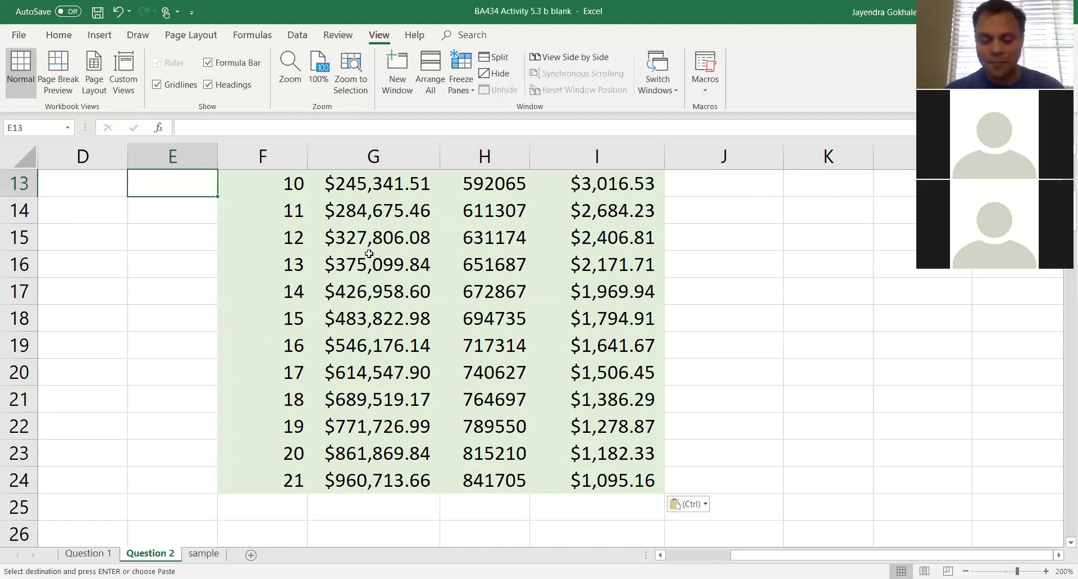
key(Right)
key(ctrl+Down)
key(ctrl+shift+Right)
key(Delete)
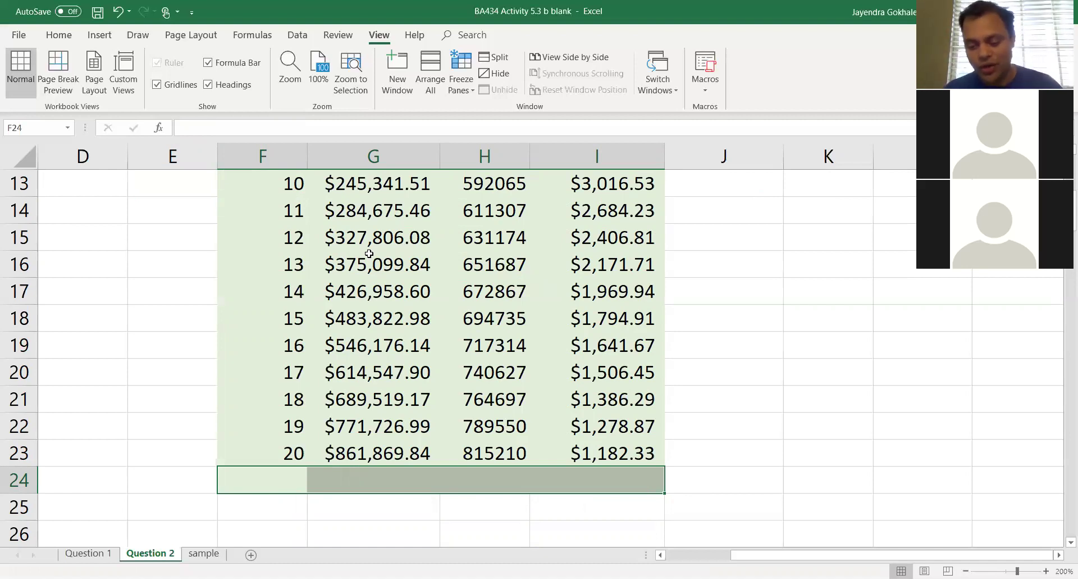
Check the year 20 plane value and savings, and enter 1250 in J23 beside the required payment
key(Up)
key(Right)
key(Right)
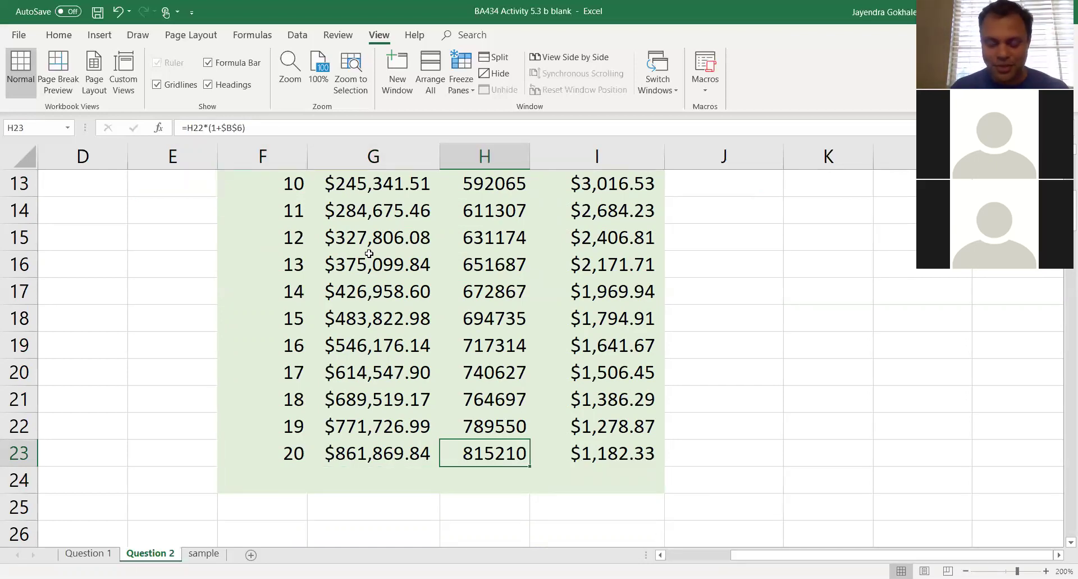
key(Left)
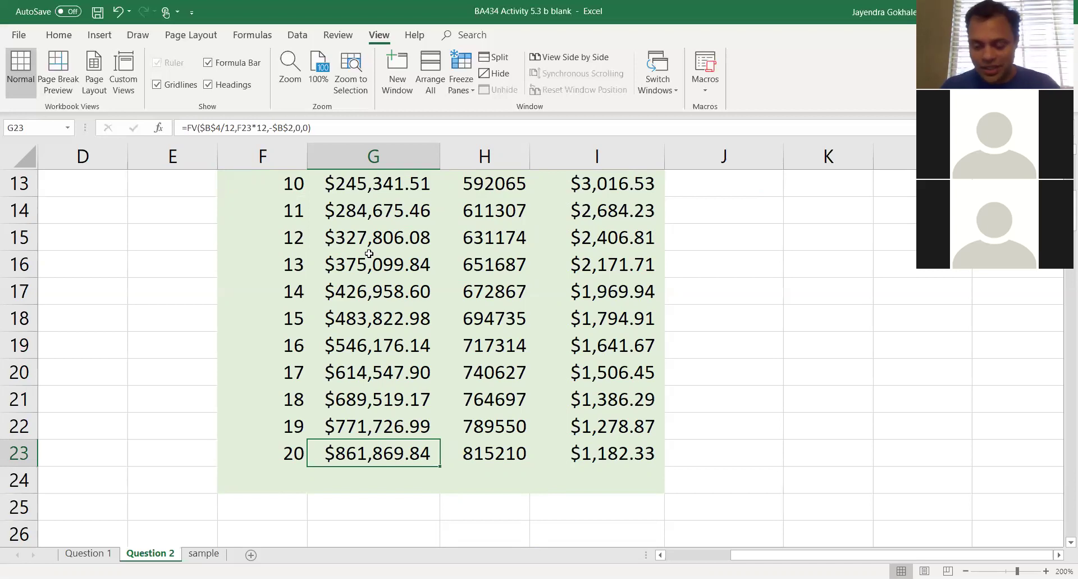
key(Right)
key(Right)
key(Right)
text(1250)
key(Return)
key(Up)
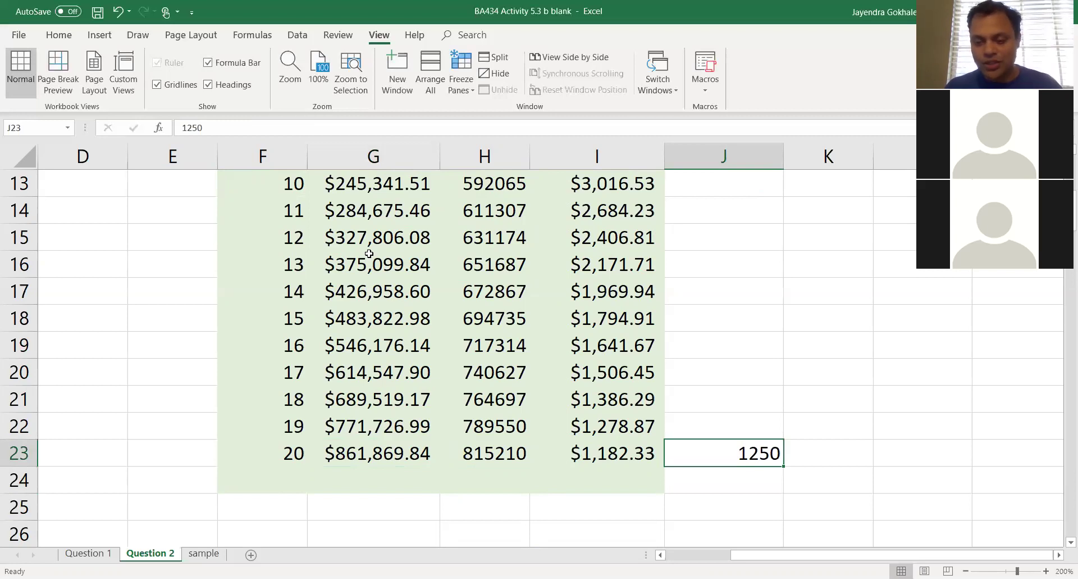
Apply the current light orange fill colour to the year 20 savings in G23
key(Left)
key(Left)
key(Left)
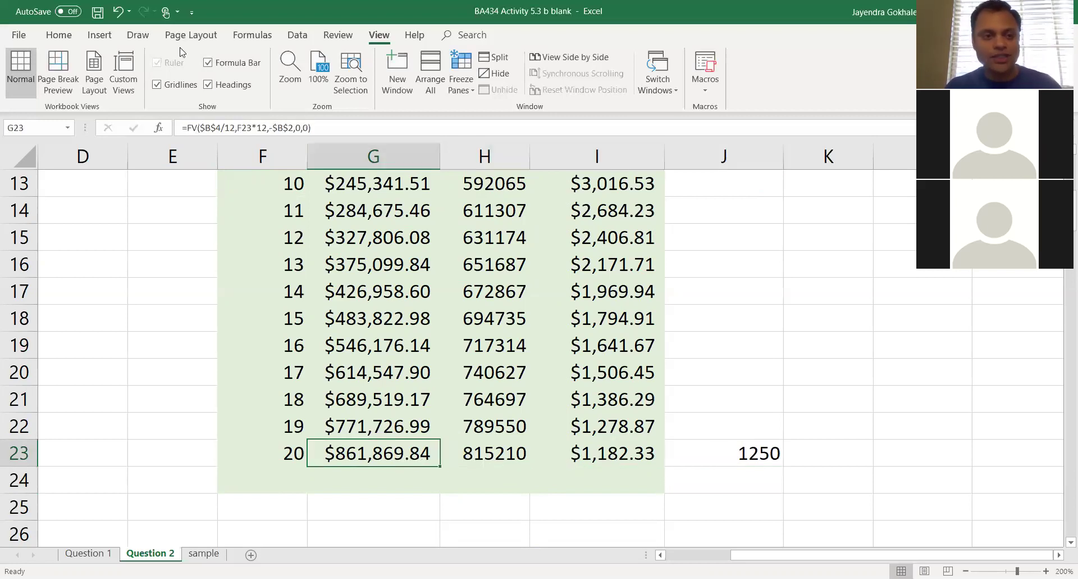
click(59, 34)
click(218, 85)
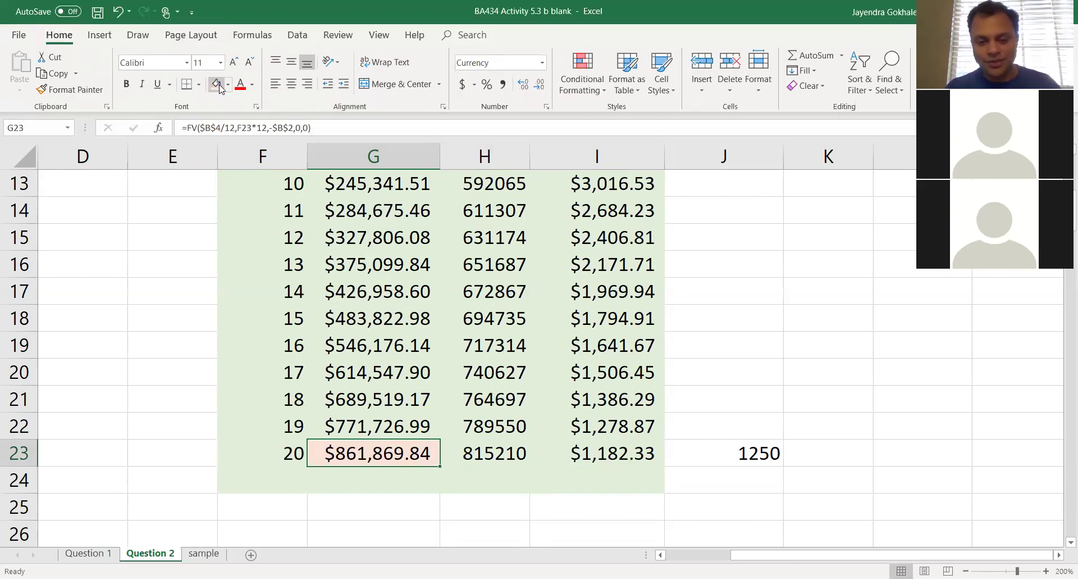
Undo the fill on G23 and compare the year 20 values across row 23 to J23
key(Right)
key(Right)
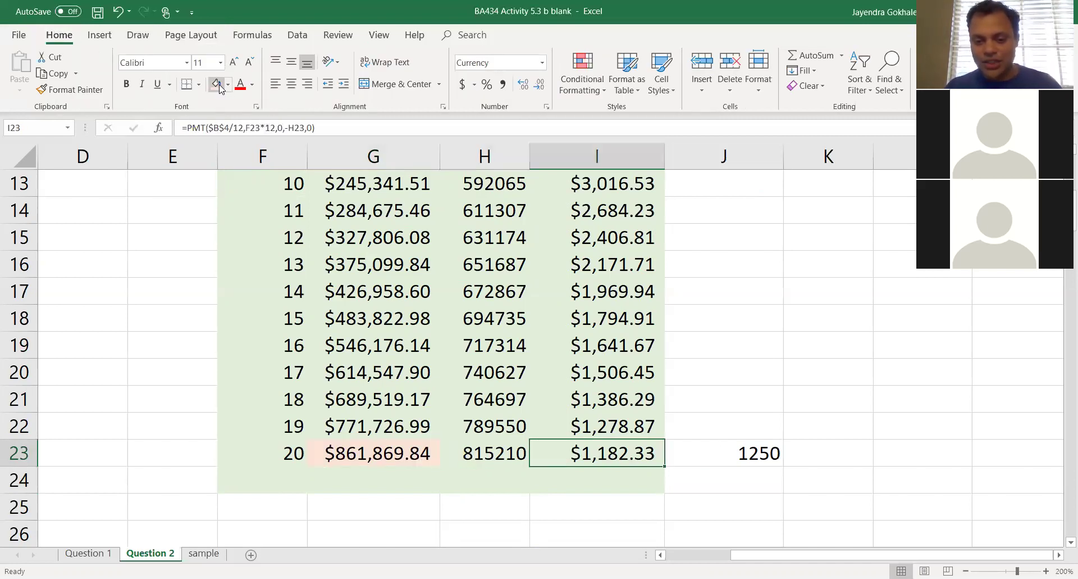
key(Left)
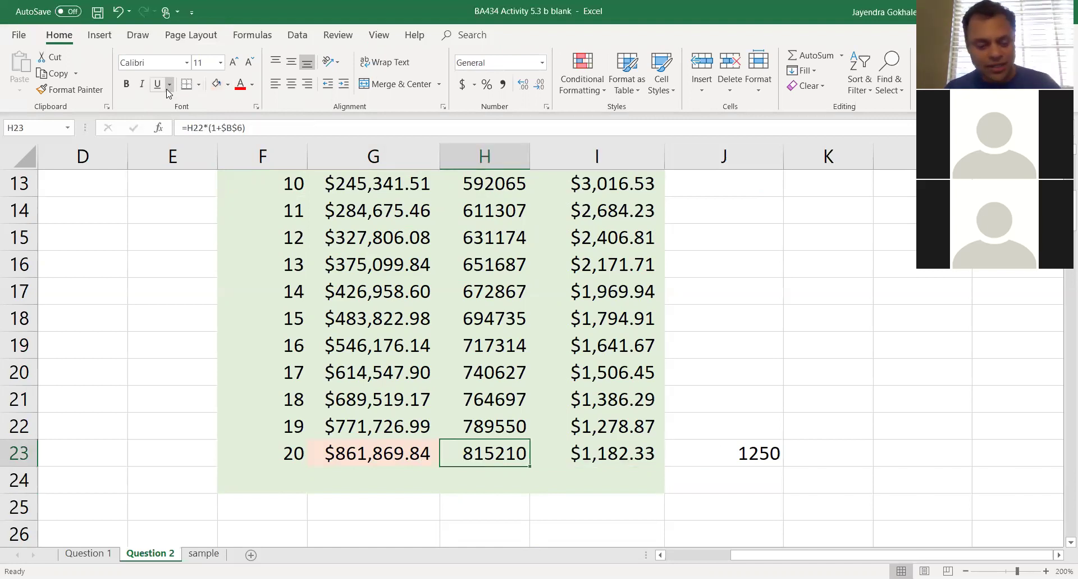
key(Left)
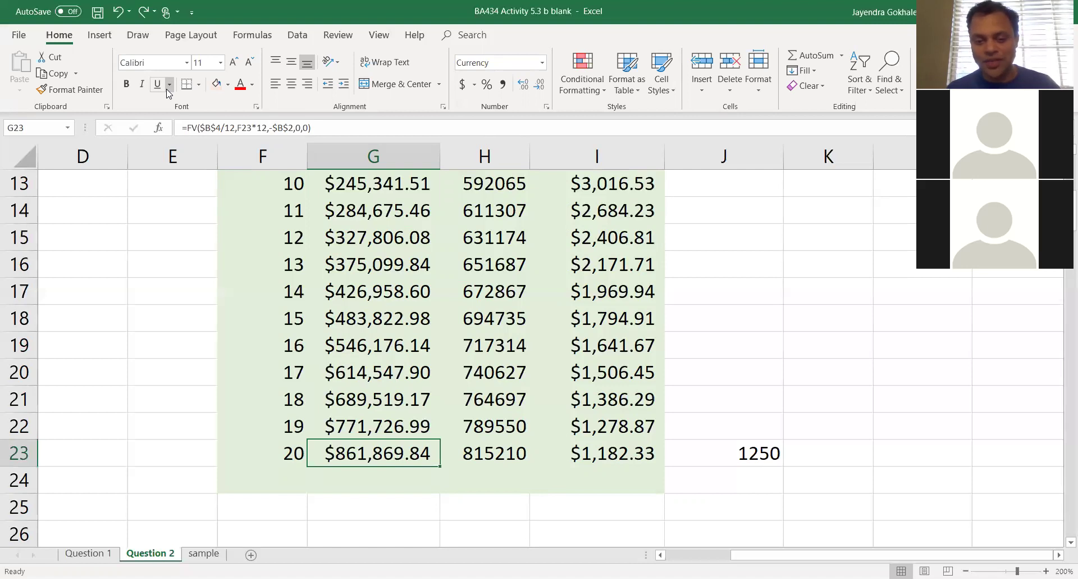
key(Right)
key(Right)
key(Right)
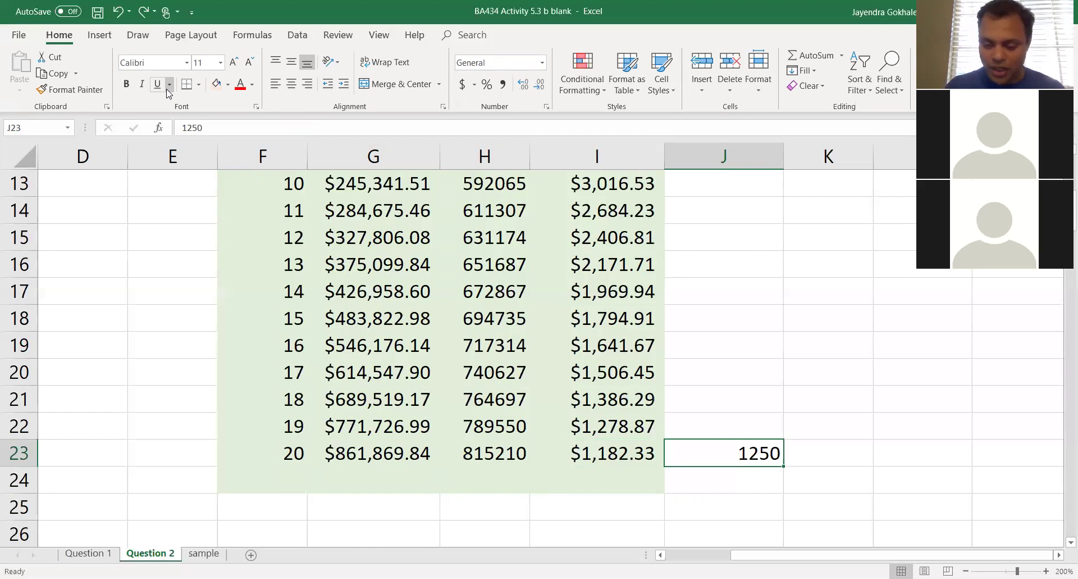
Return to the Question 1 sheet and go along row 5 to the nperpy value in G5
key(ctrl+Page_Up)
key(Left)
key(Left)
key(Left)
key(Left)
key(Left)
key(Left)
key(Left)
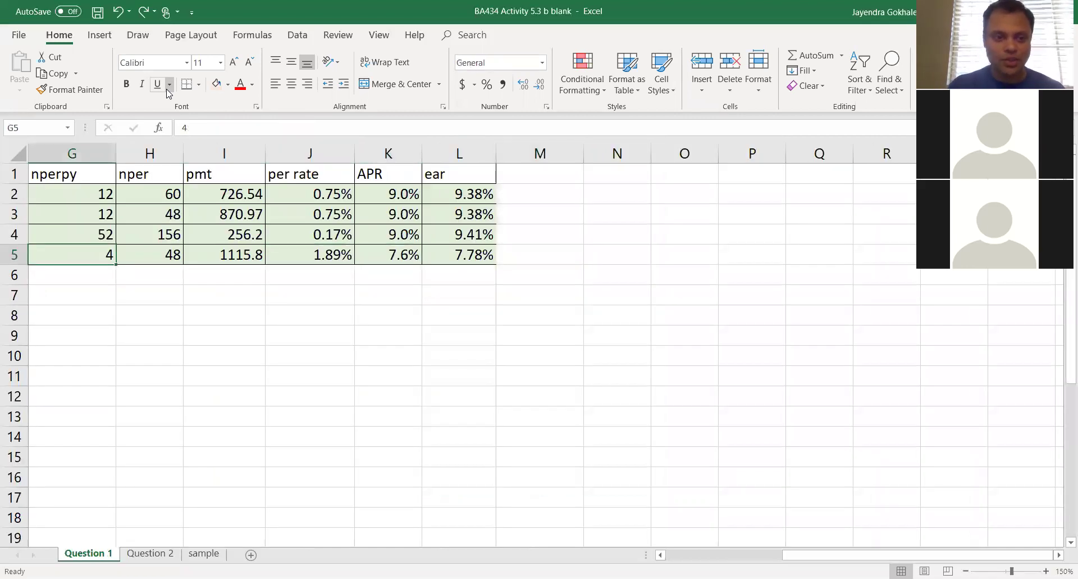